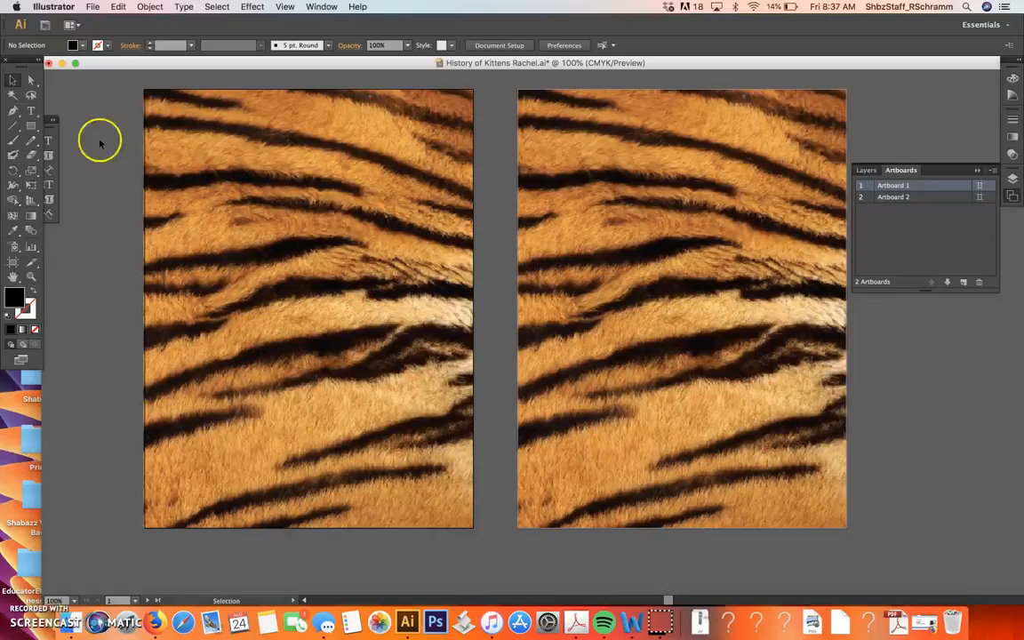
Draw a rounded rectangle about 6.74 in wide and 9.375 in high on the first artboard, leaving a tiger-print border
click(36, 131)
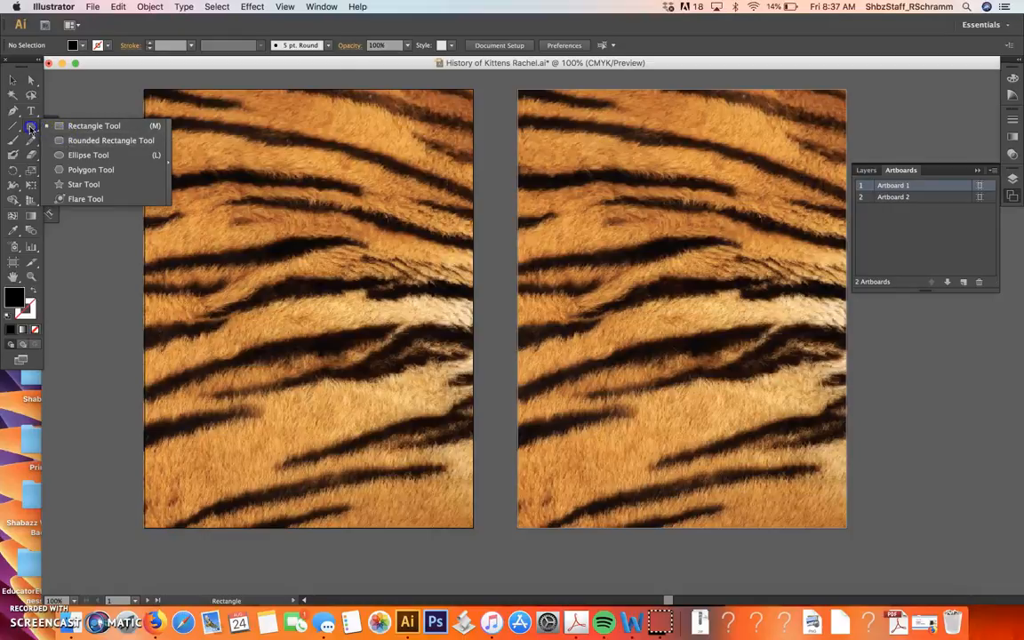
click(65, 142)
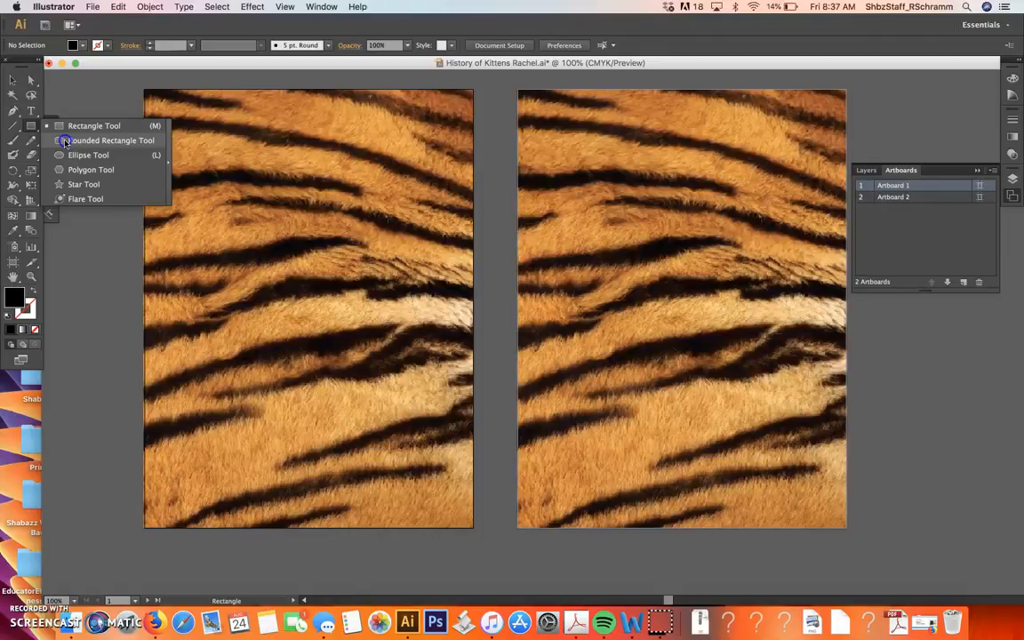
click(68, 136)
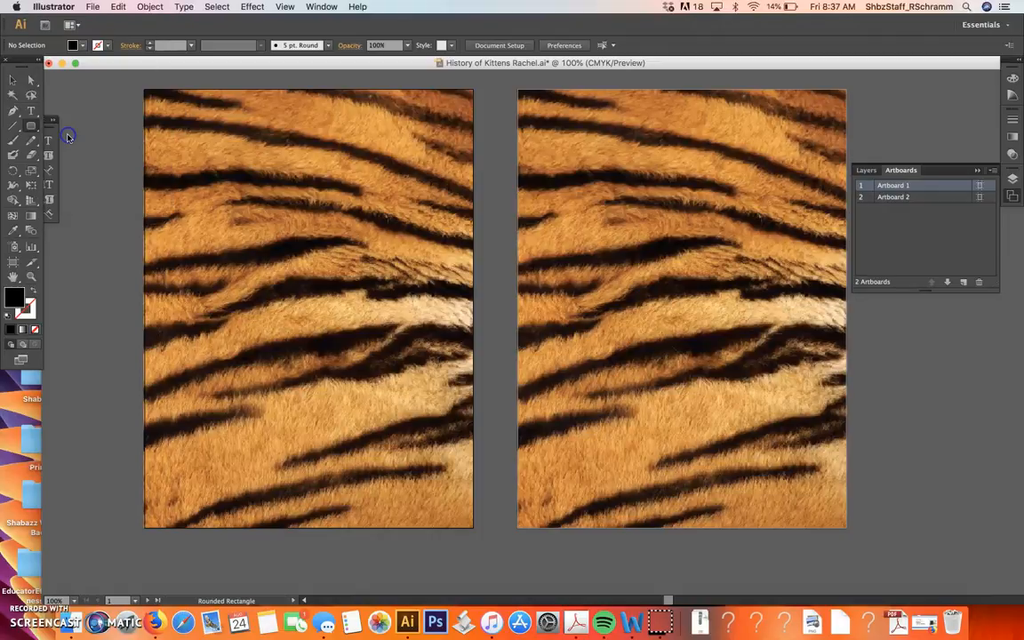
click(162, 105)
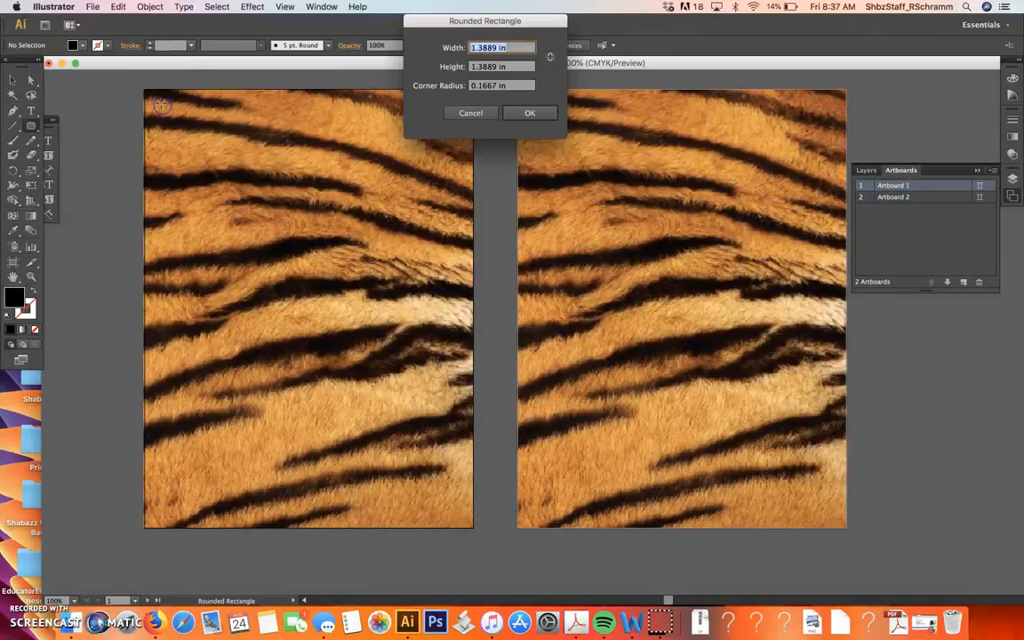
click(458, 112)
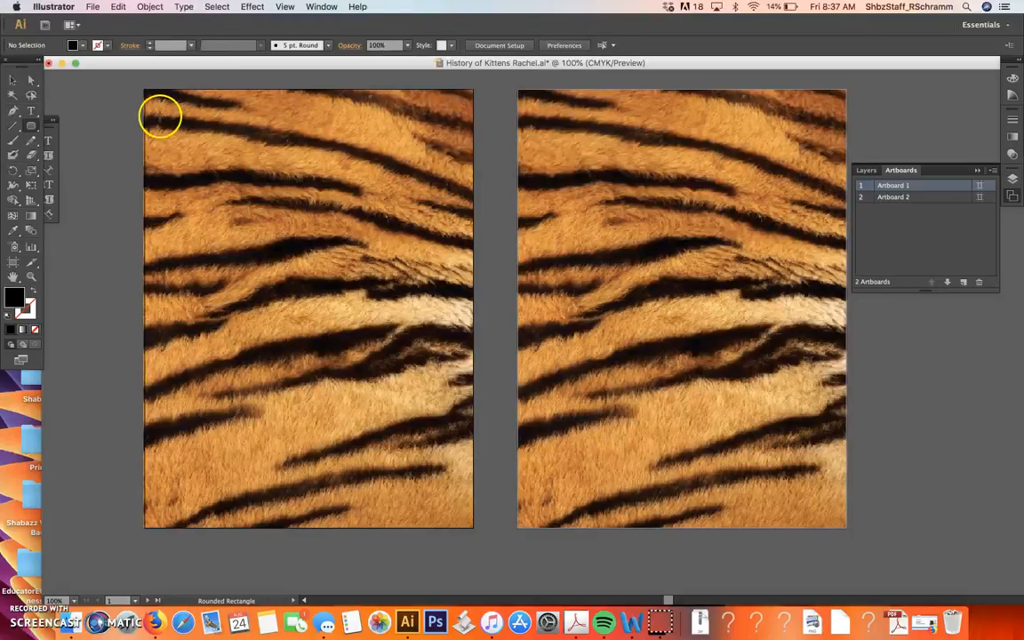
drag(162, 101, 458, 511)
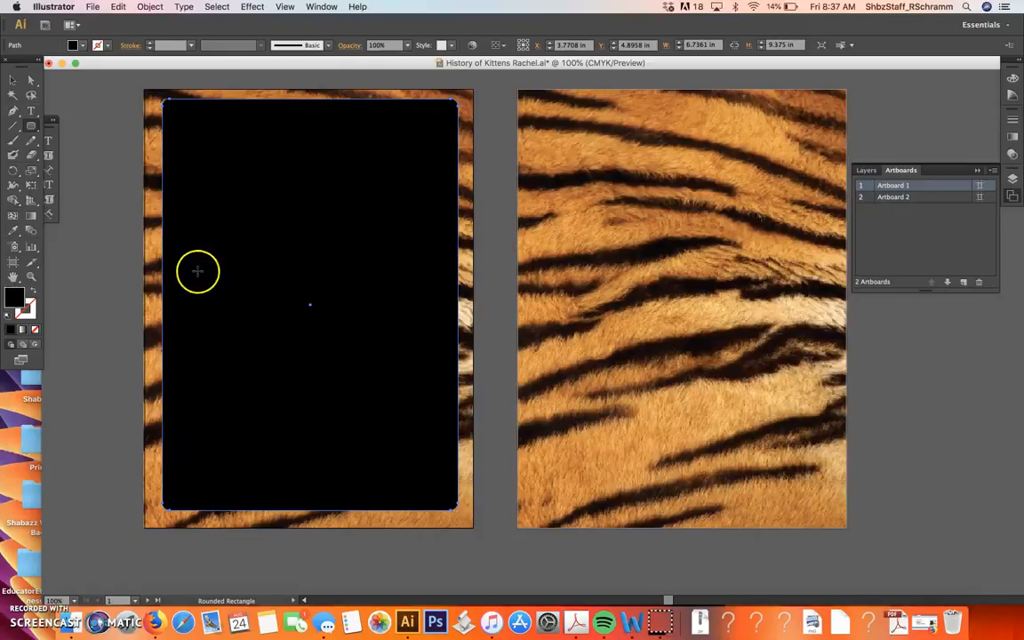
Change the rounded rectangle's fill to near-white, FCFCFC
double_click(18, 300)
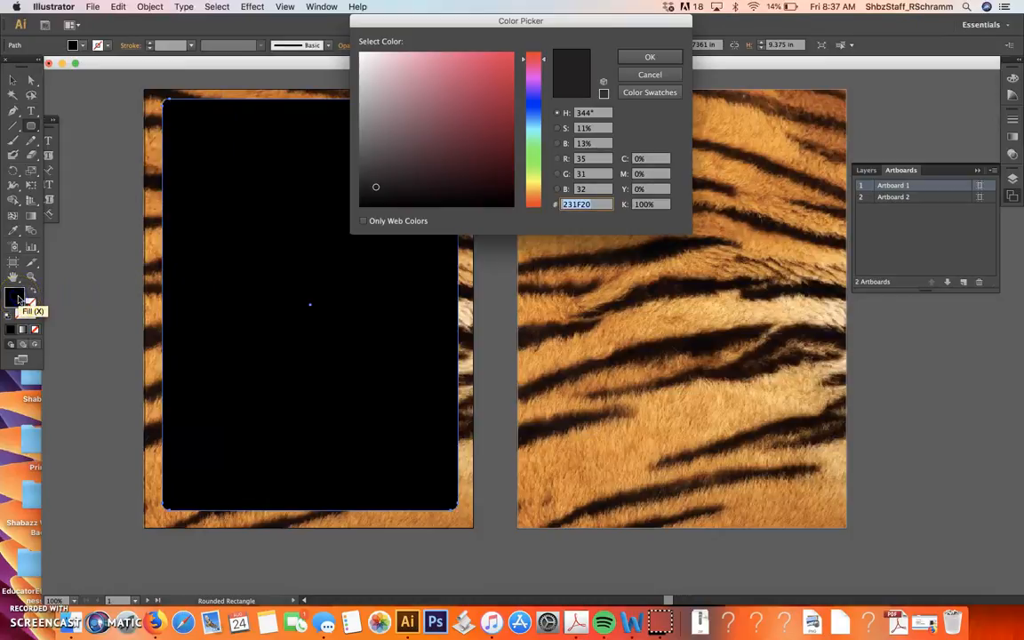
drag(535, 131, 541, 163)
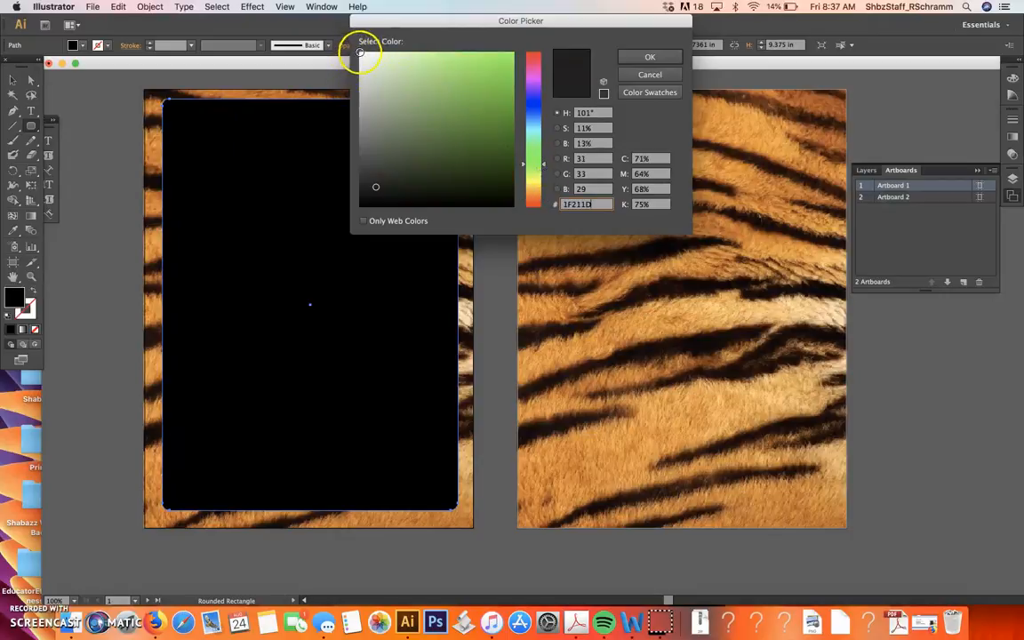
click(359, 54)
click(662, 57)
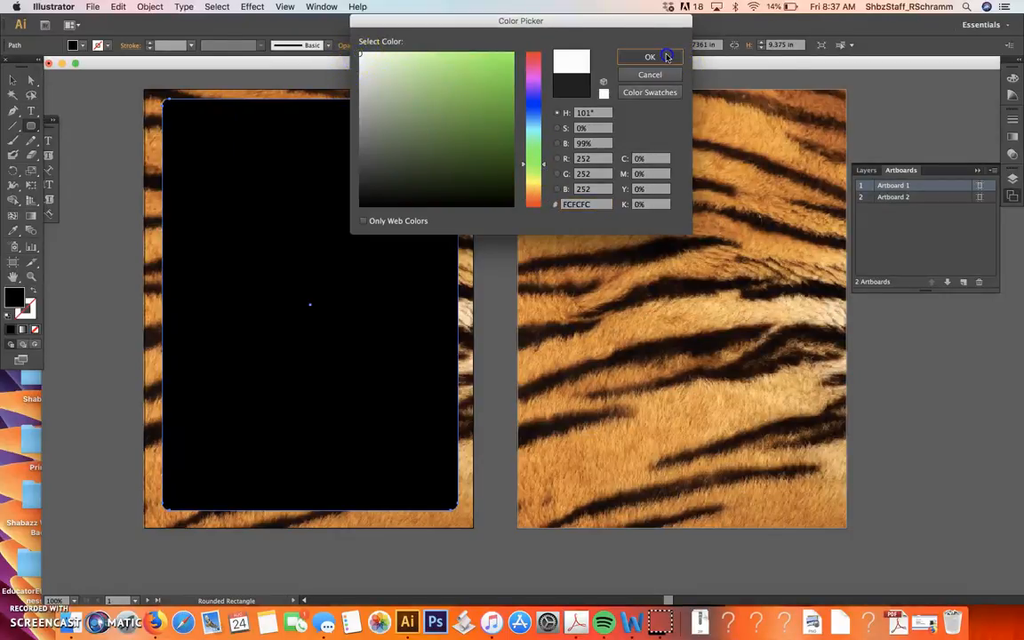
Shift the white rectangle slightly to centre it on the first artboard and set its opacity to 80%
click(13, 79)
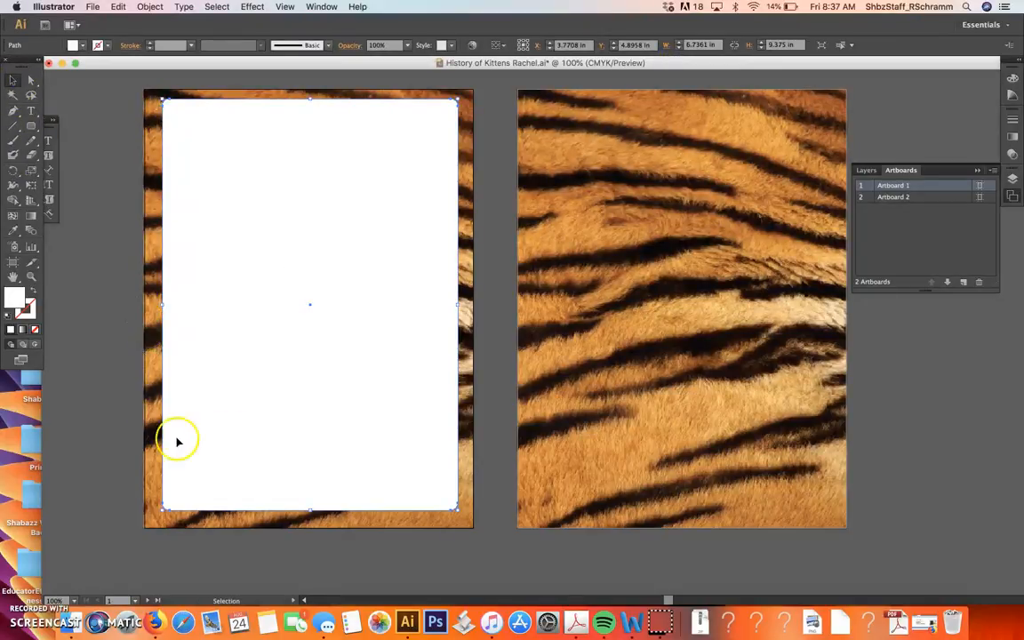
drag(289, 232, 288, 230)
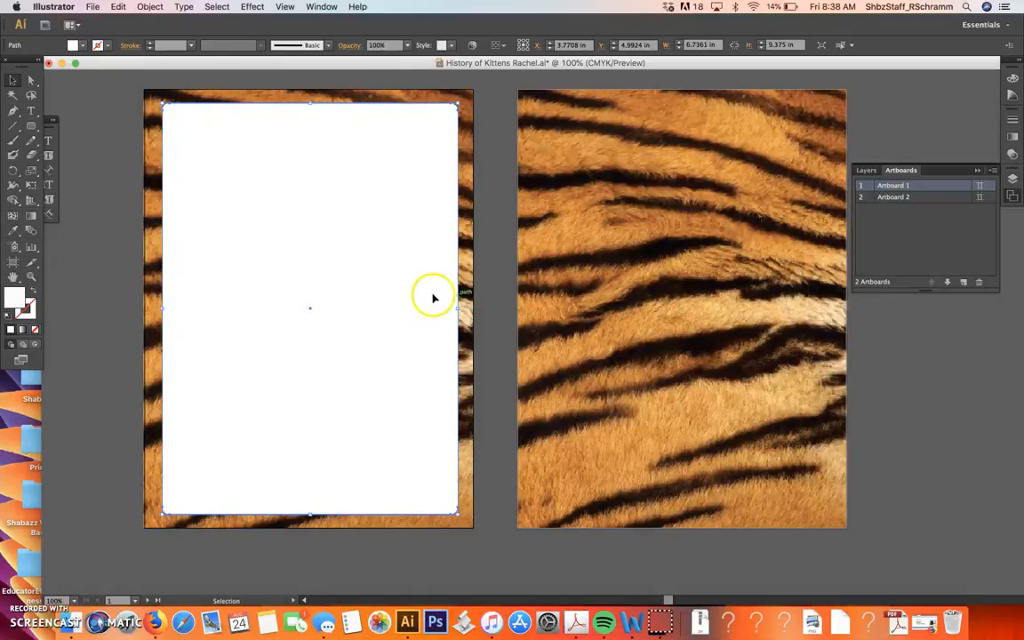
click(318, 176)
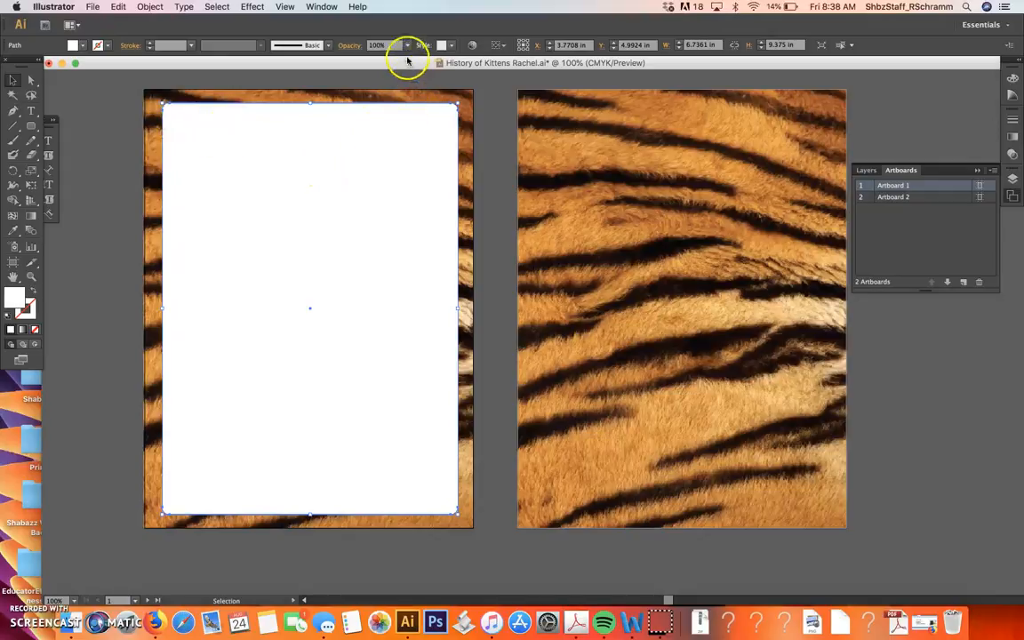
click(408, 46)
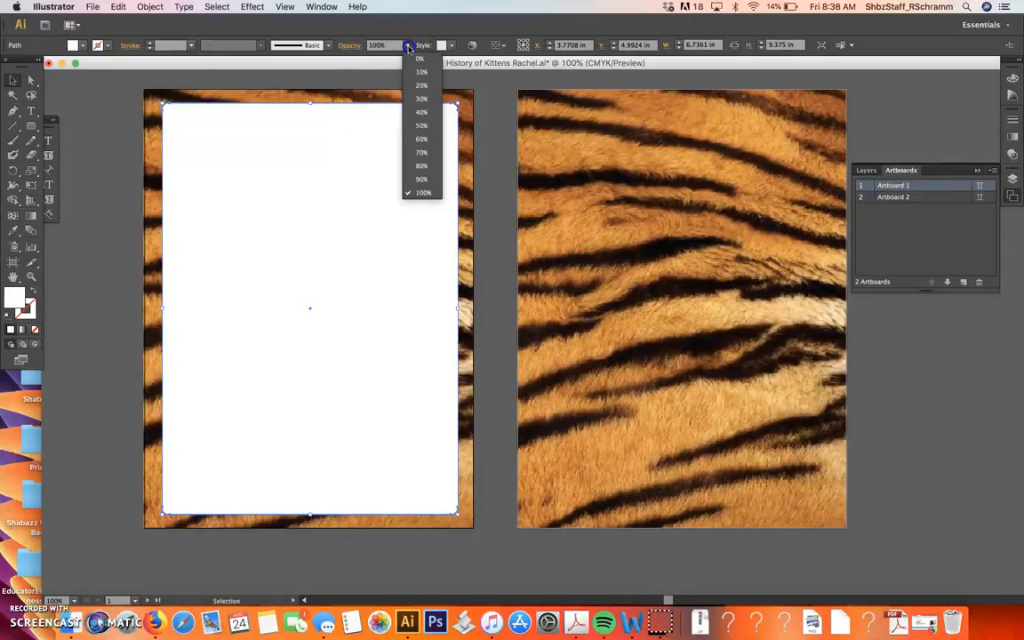
click(422, 166)
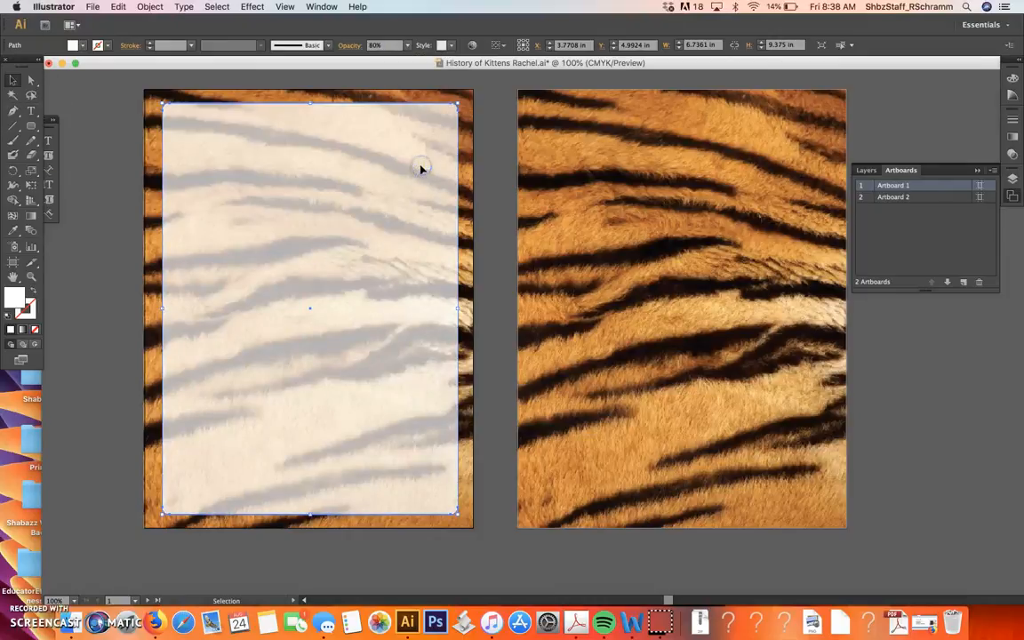
click(492, 189)
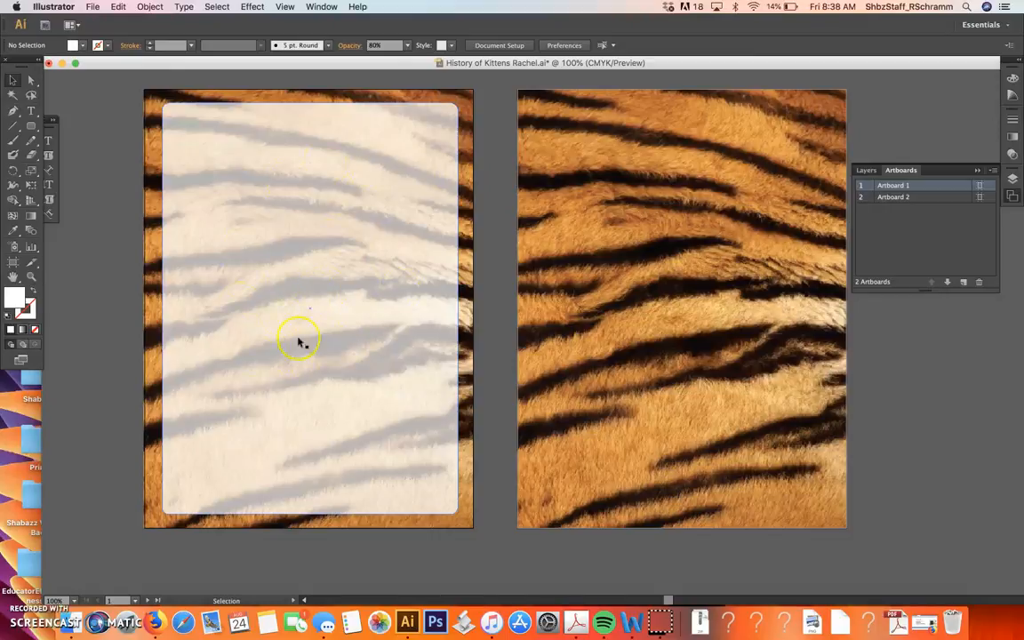
Copy the translucent rectangle and place the duplicate at the matching position on the second artboard
click(376, 212)
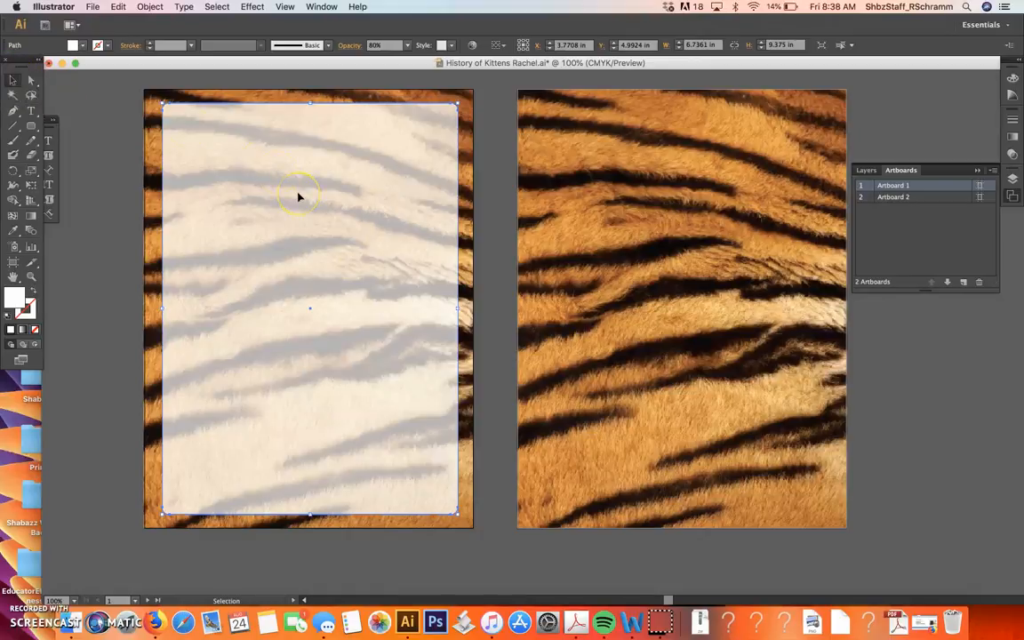
click(478, 182)
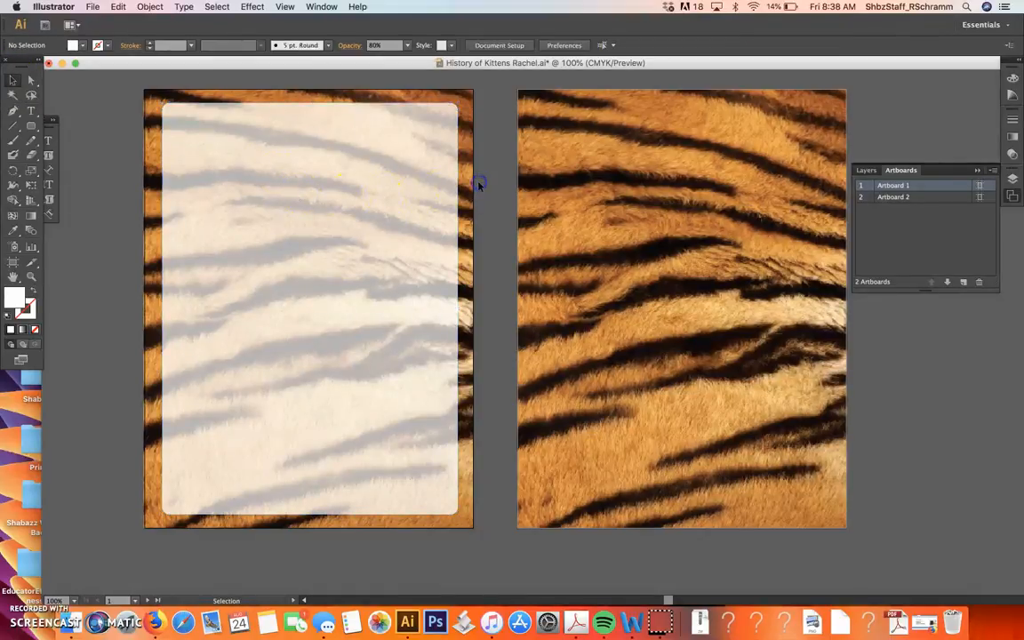
key(cmd+v)
drag(569, 207, 736, 208)
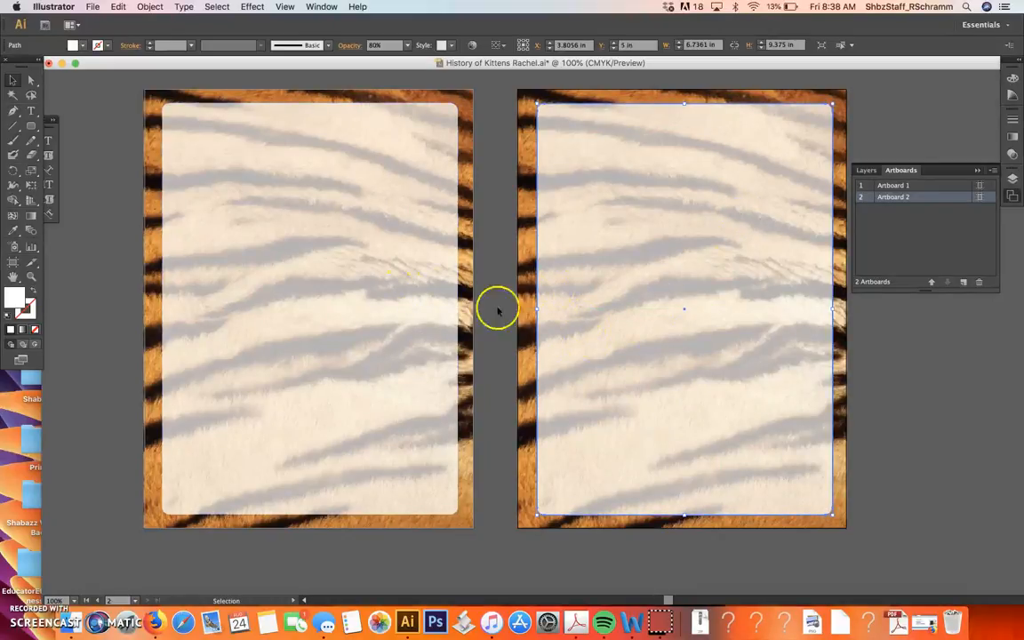
click(108, 161)
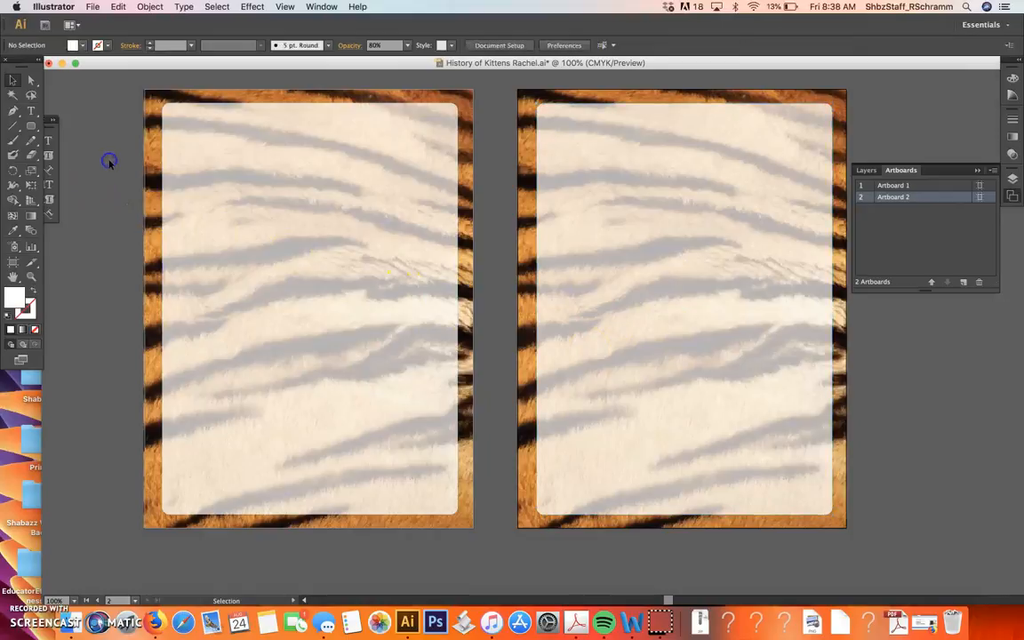
Select the translucent rectangles on both artboards and lock them
click(335, 145)
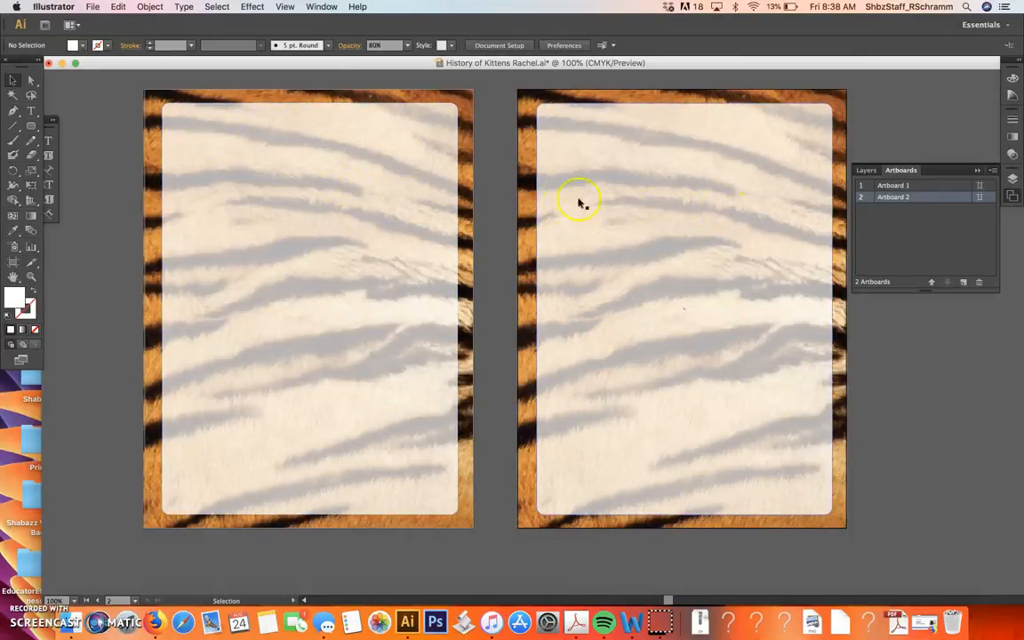
scroll(601, 253, right, 5)
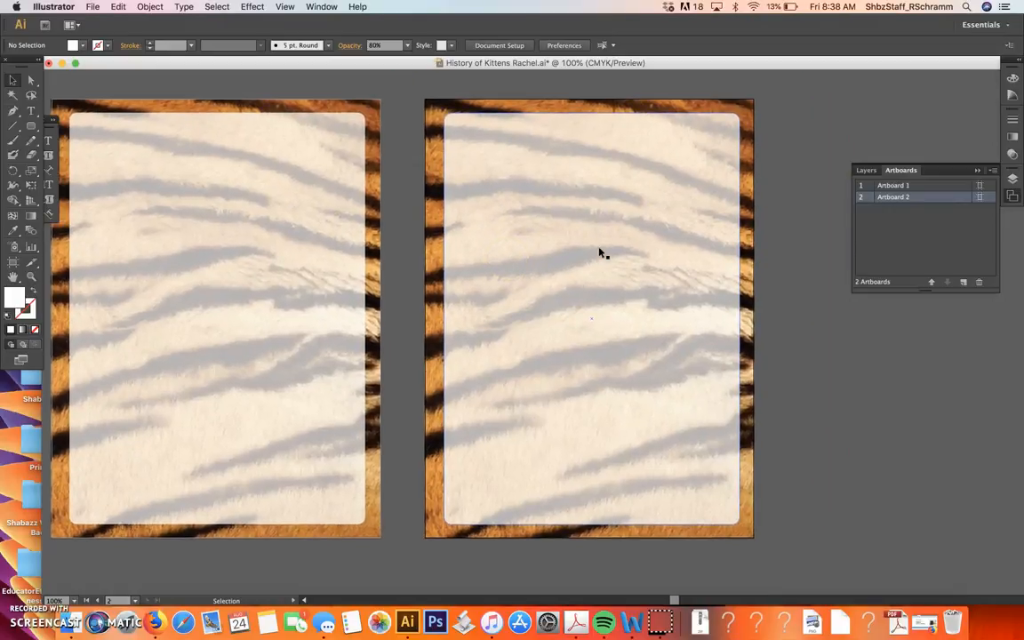
scroll(601, 253, left, 3)
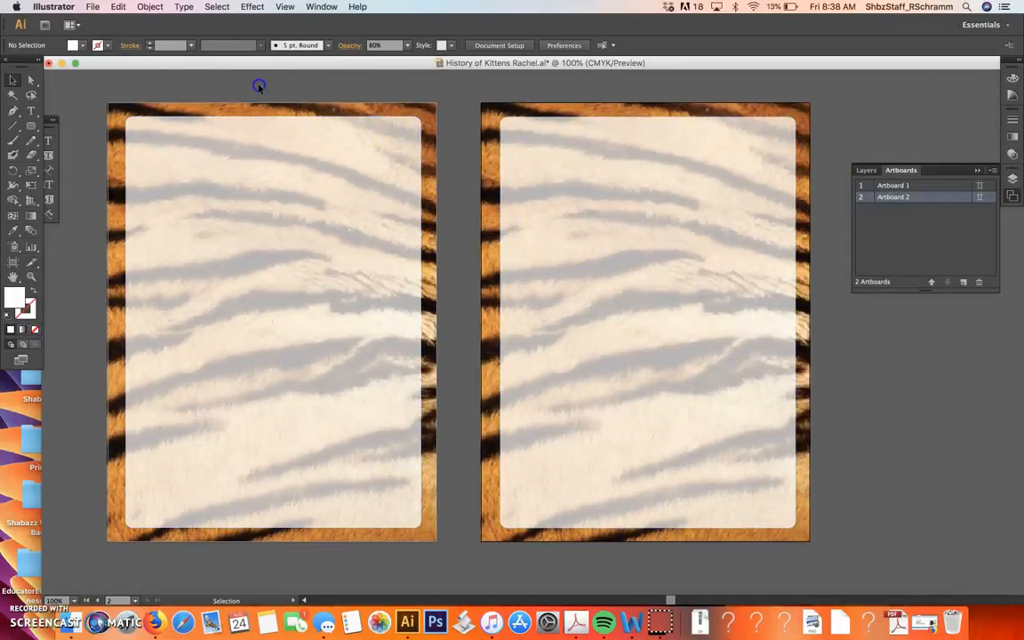
drag(259, 100, 526, 199)
click(149, 6)
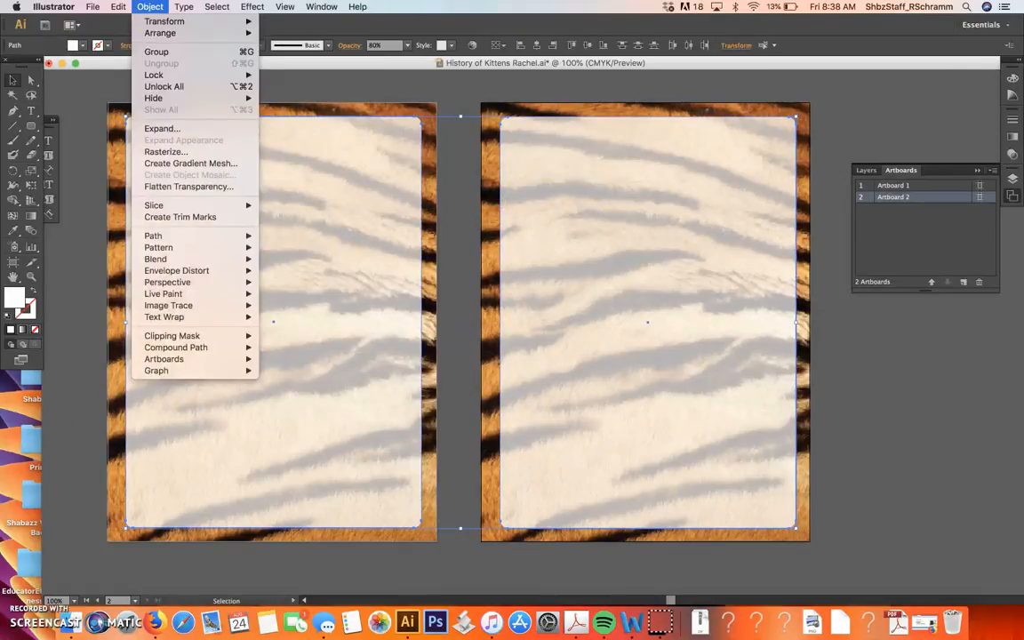
mouse_move(160, 75)
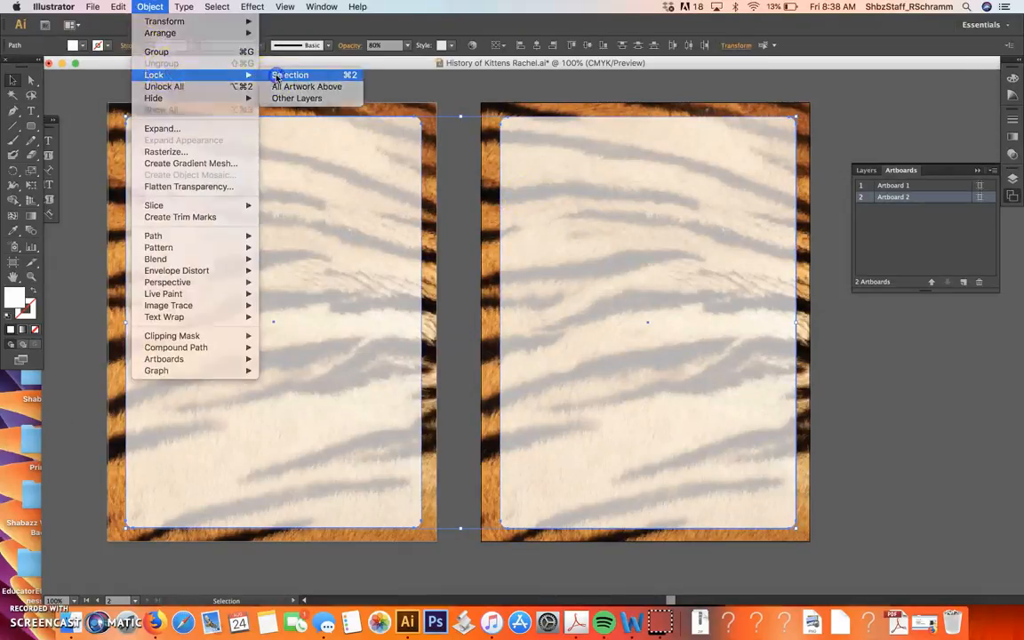
click(277, 76)
Place Practice Article History of the Kitten.docx with table of contents, footnotes/endnotes and index text included, and dismiss the font warning
scroll(508, 336, left, 4)
scroll(510, 334, left, 1)
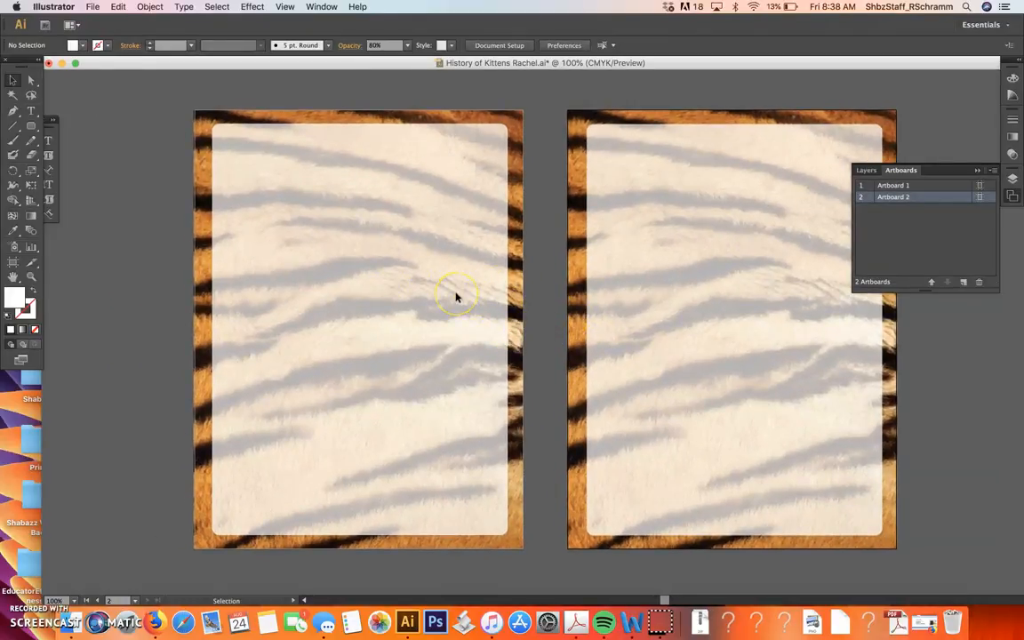
scroll(455, 297, left, 5)
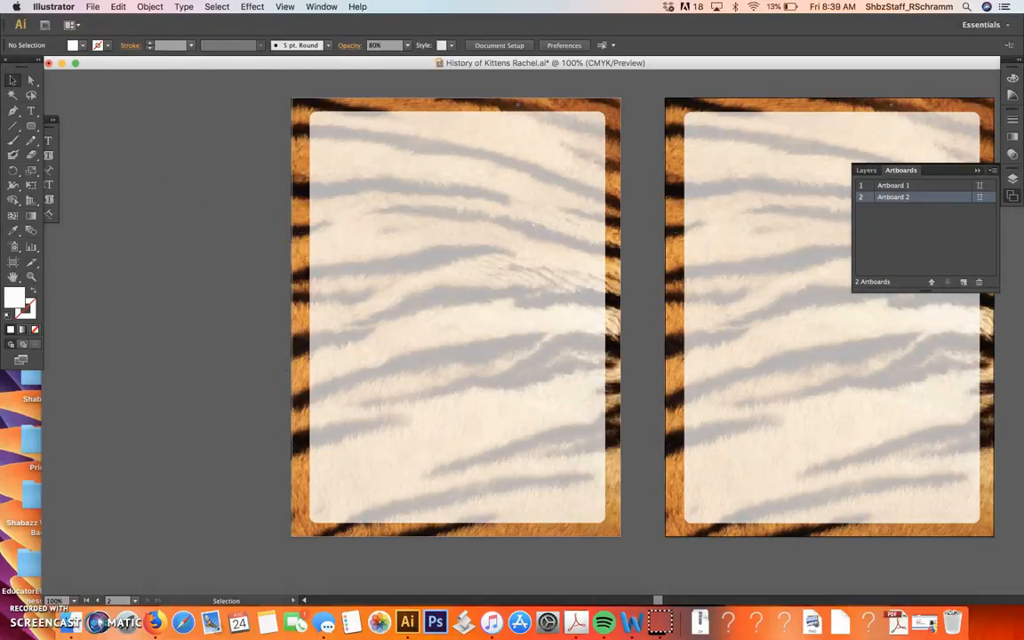
click(92, 6)
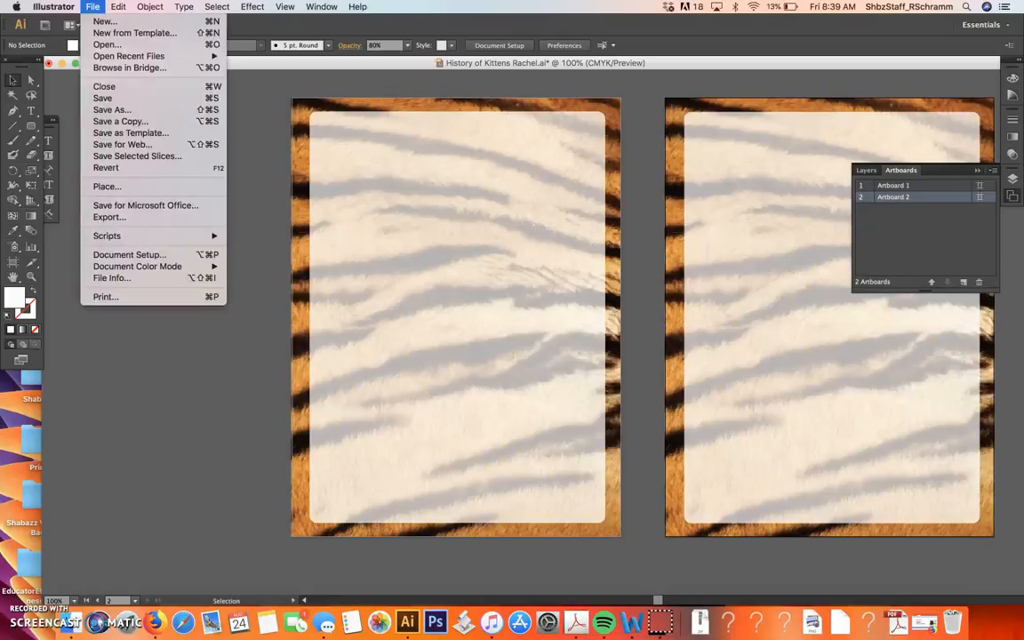
click(102, 186)
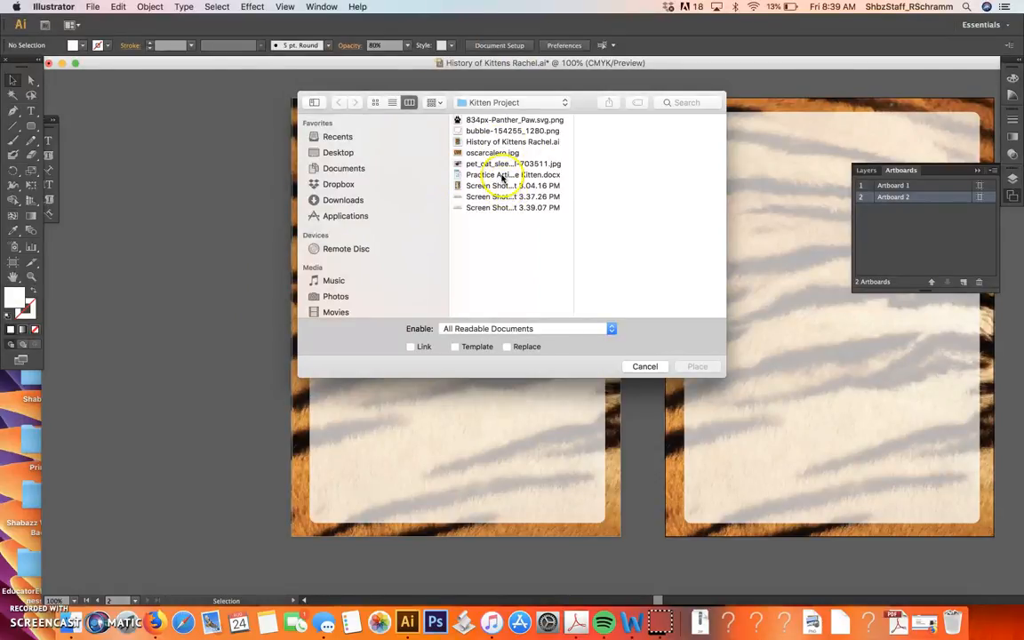
click(502, 175)
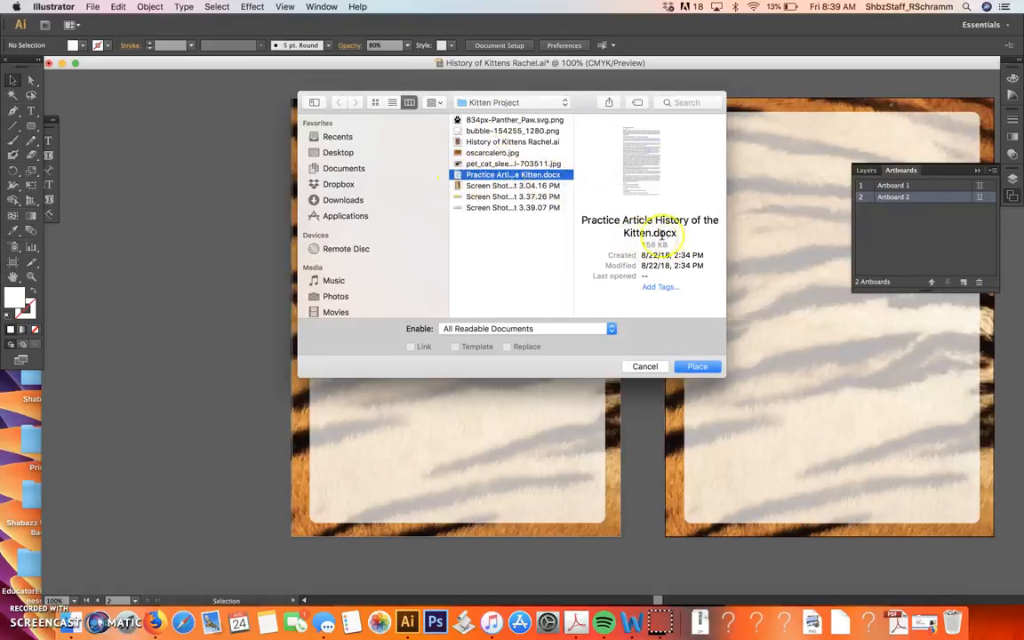
click(702, 368)
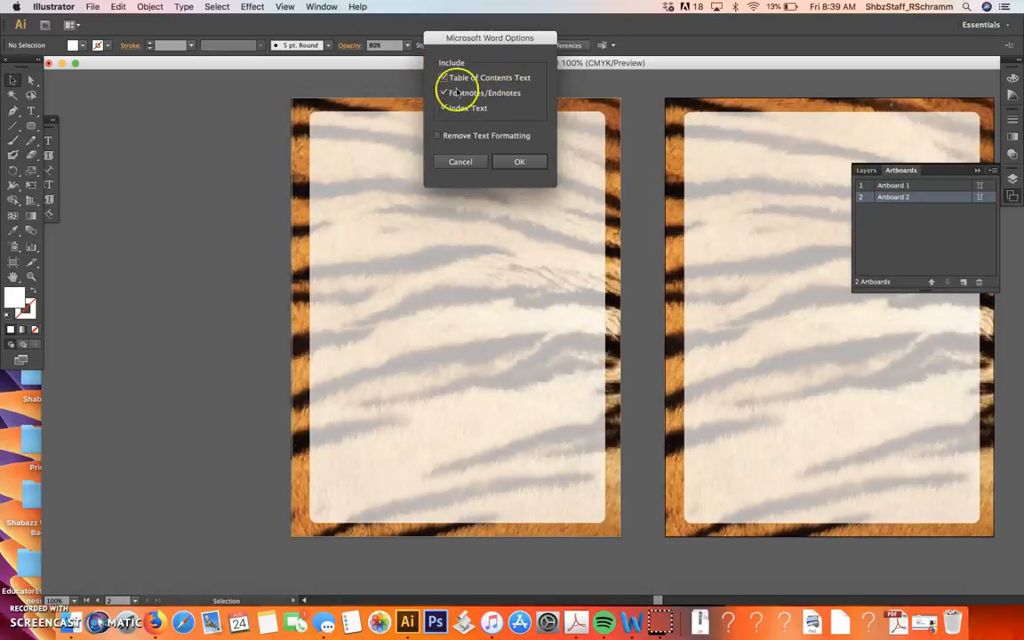
click(462, 110)
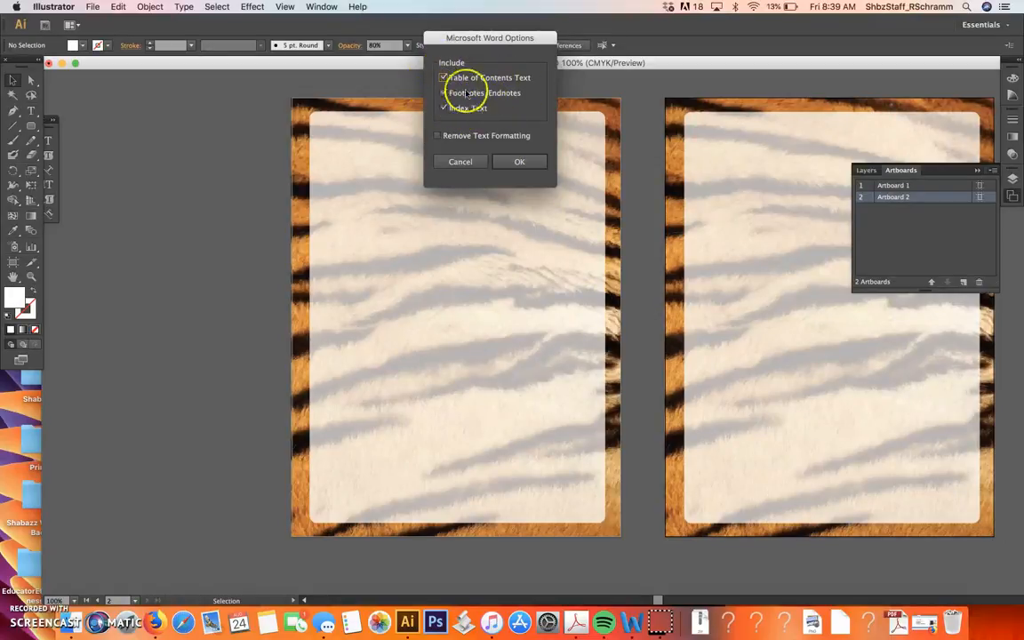
click(519, 162)
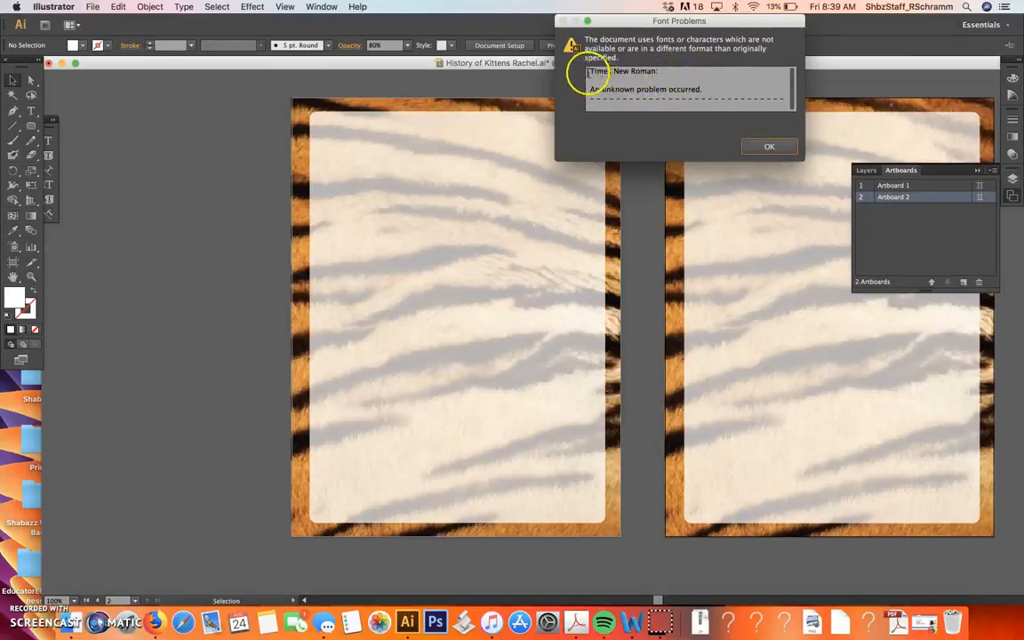
click(773, 145)
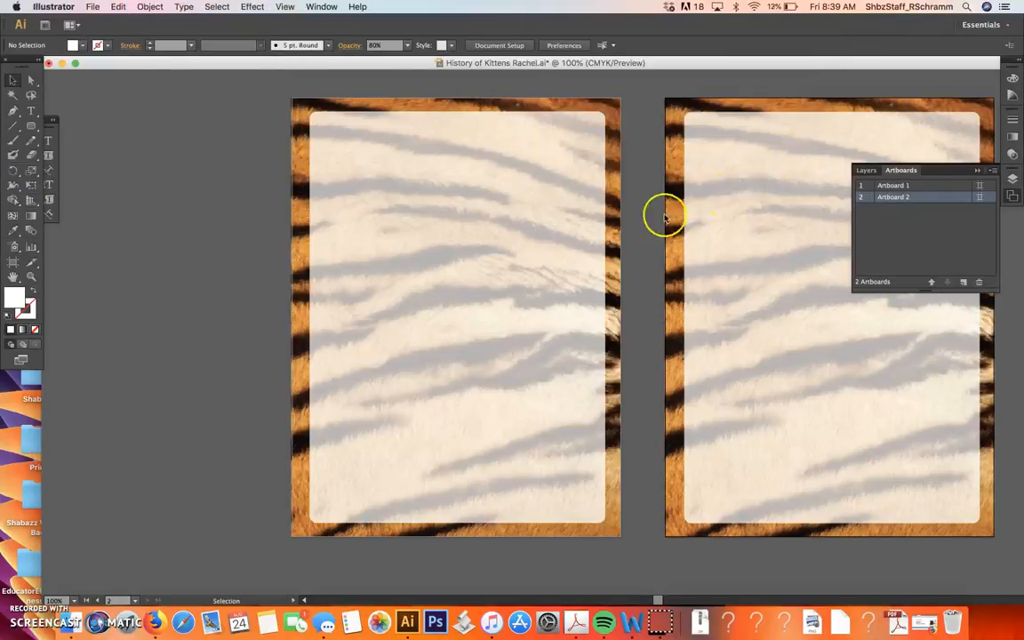
Move the imported article text onto the empty pasteboard beside the first artboard
drag(697, 175, 133, 204)
scroll(133, 204, left, 5)
drag(349, 210, 290, 167)
Extend the article's text frame downward so more of the overflowing text fits, as far as the "Kitten Quotes" line
scroll(320, 195, down, 3)
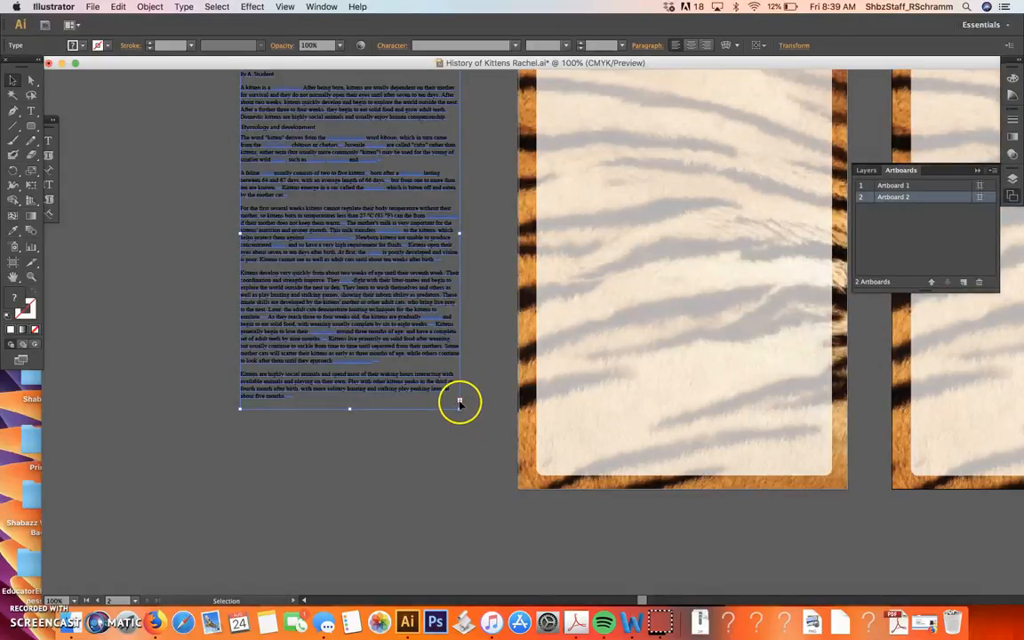
drag(351, 407, 336, 528)
drag(334, 563, 335, 579)
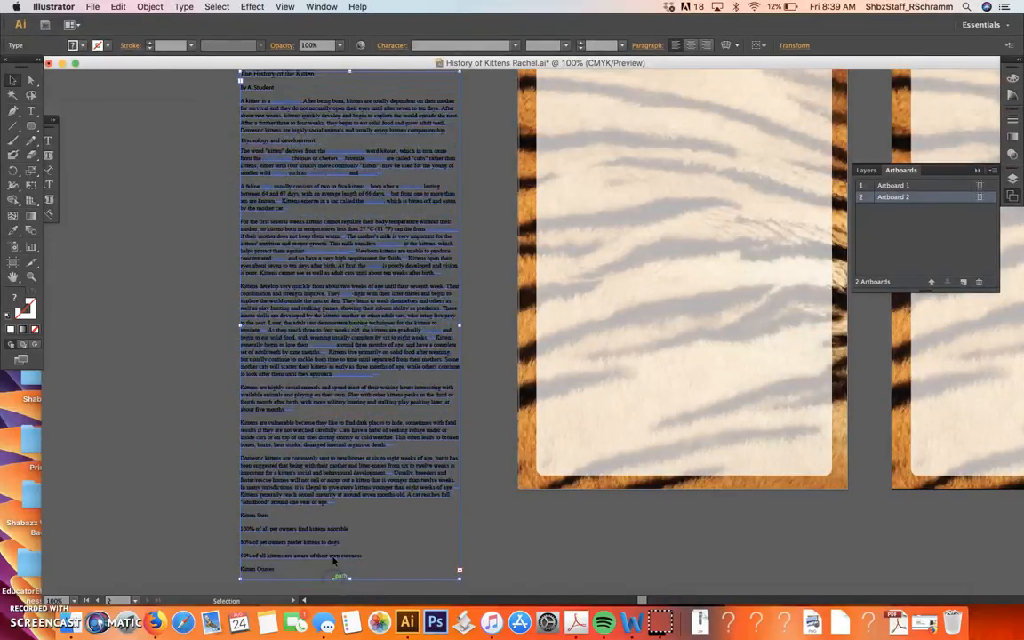
Extend the article's text frame further downward, well past the last kitten quote, so the remaining overflow text fits
scroll(335, 561, down, 5)
scroll(334, 560, down, 2)
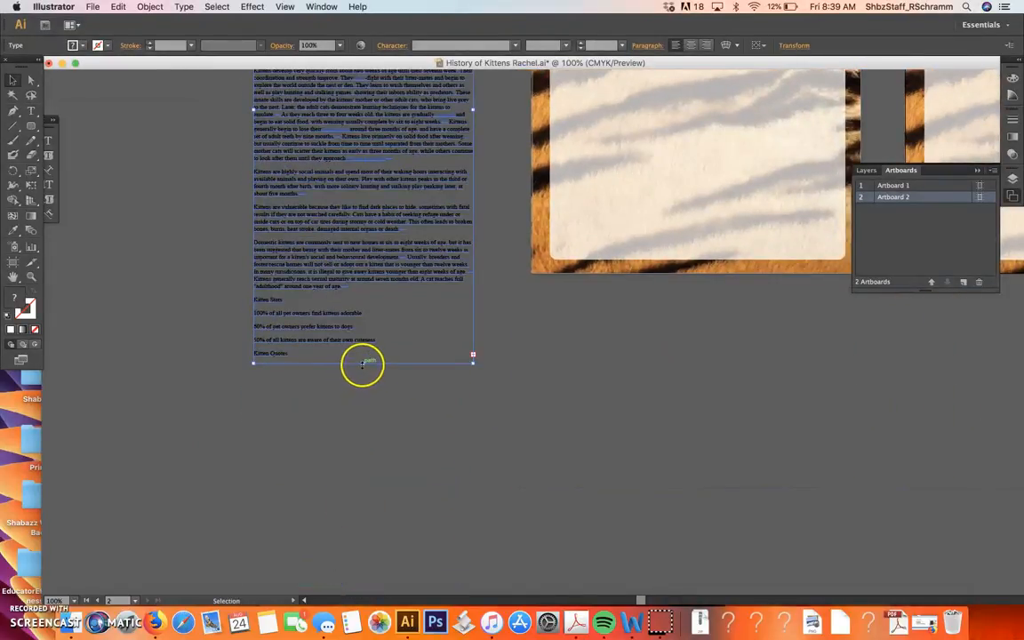
drag(363, 364, 364, 492)
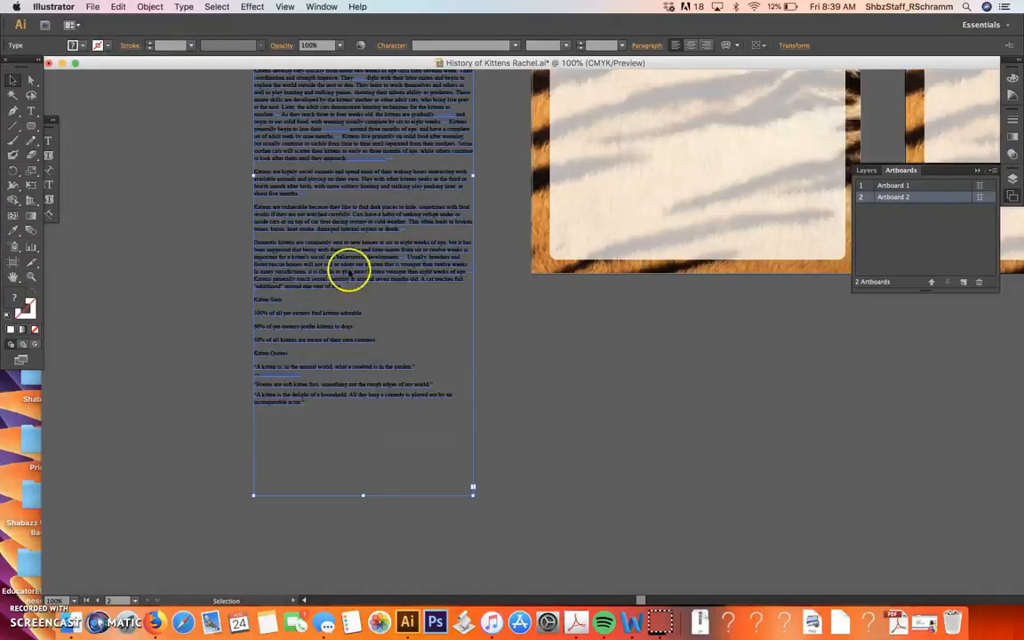
Widen the article's text frame on both sides, bringing its inner edge close to the first artboard
scroll(350, 262, up, 6)
scroll(350, 262, right, 1)
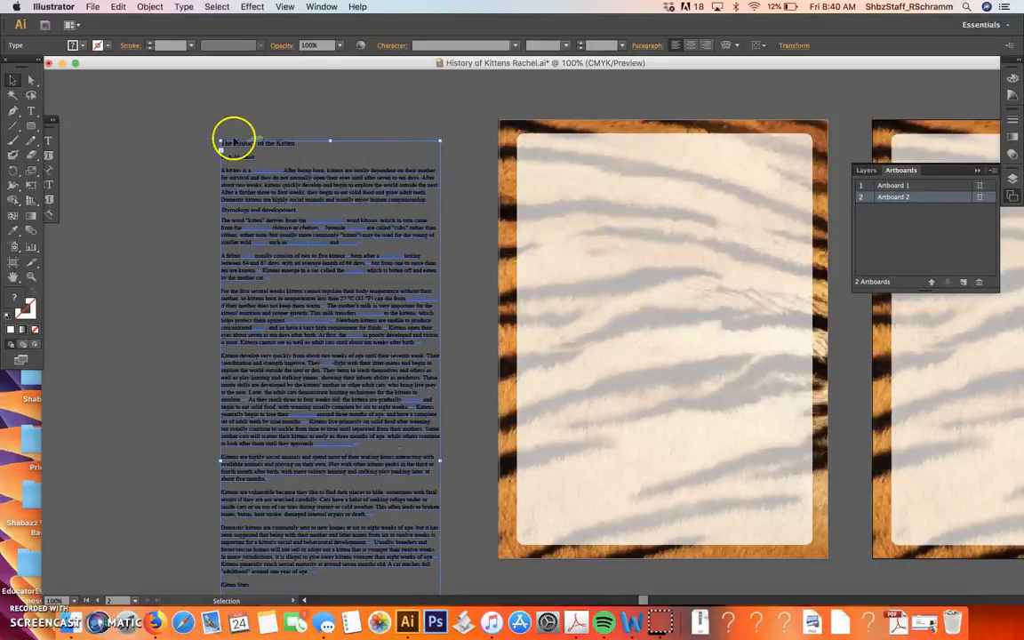
drag(441, 460, 487, 461)
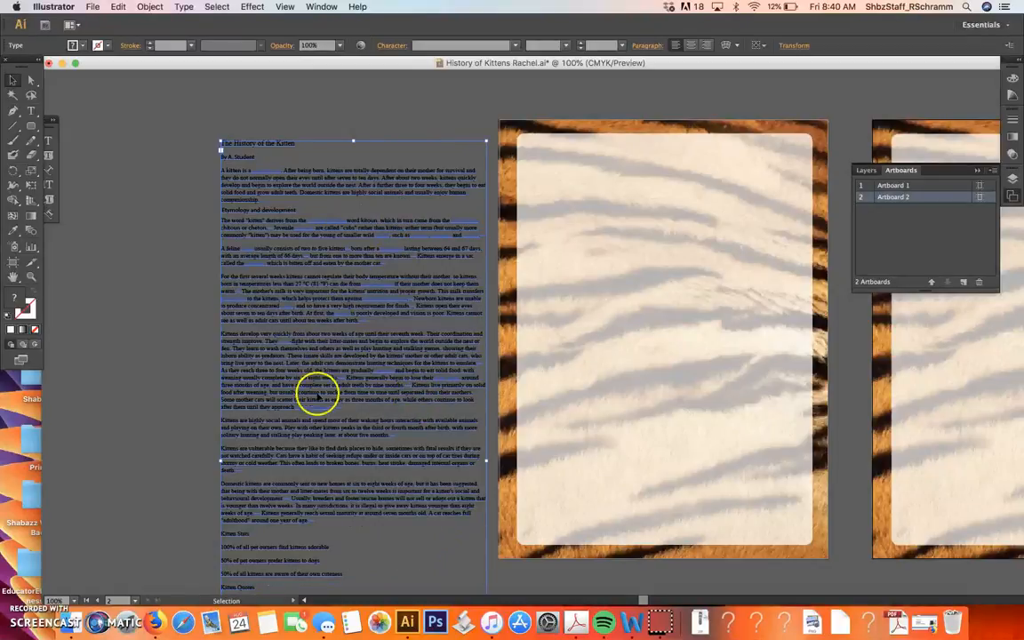
drag(216, 459, 182, 460)
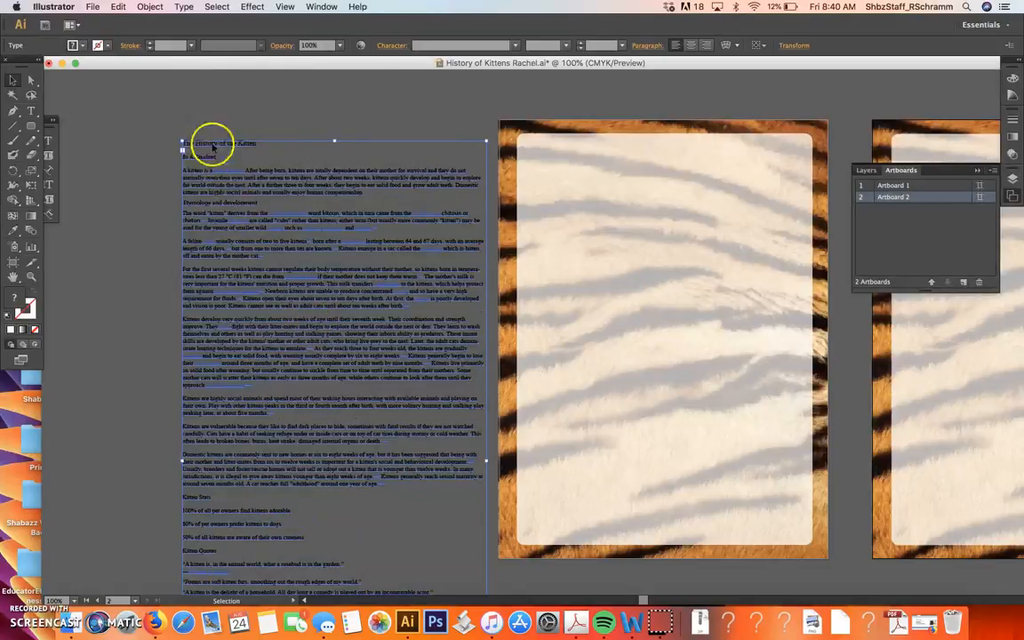
Zoom to 200% on the beginning of the imported article and examine its title, byline and opening paragraphs
scroll(284, 393, right, 3)
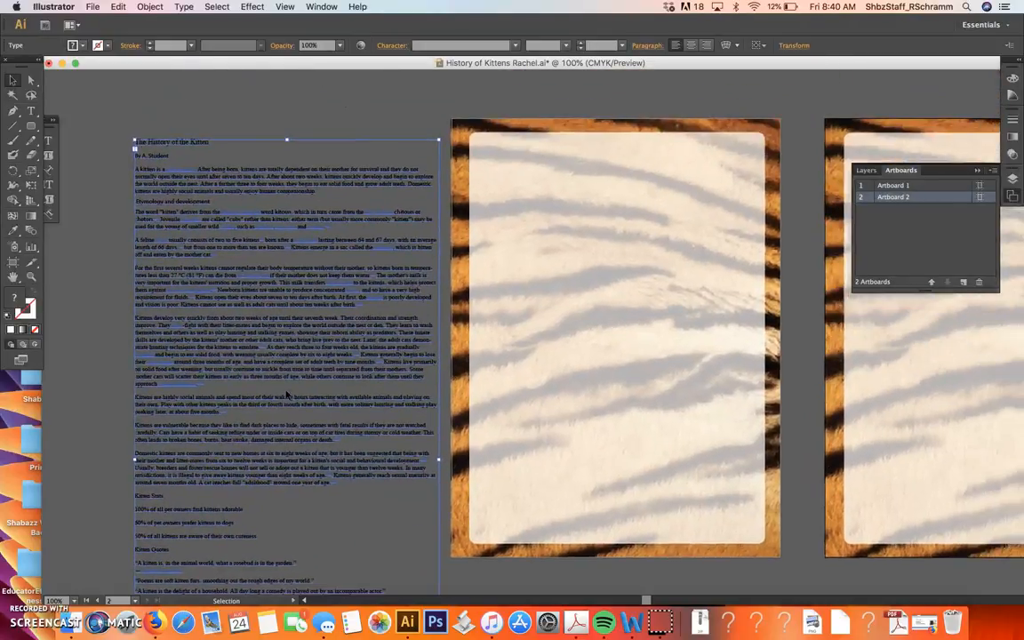
scroll(276, 224, left, 8)
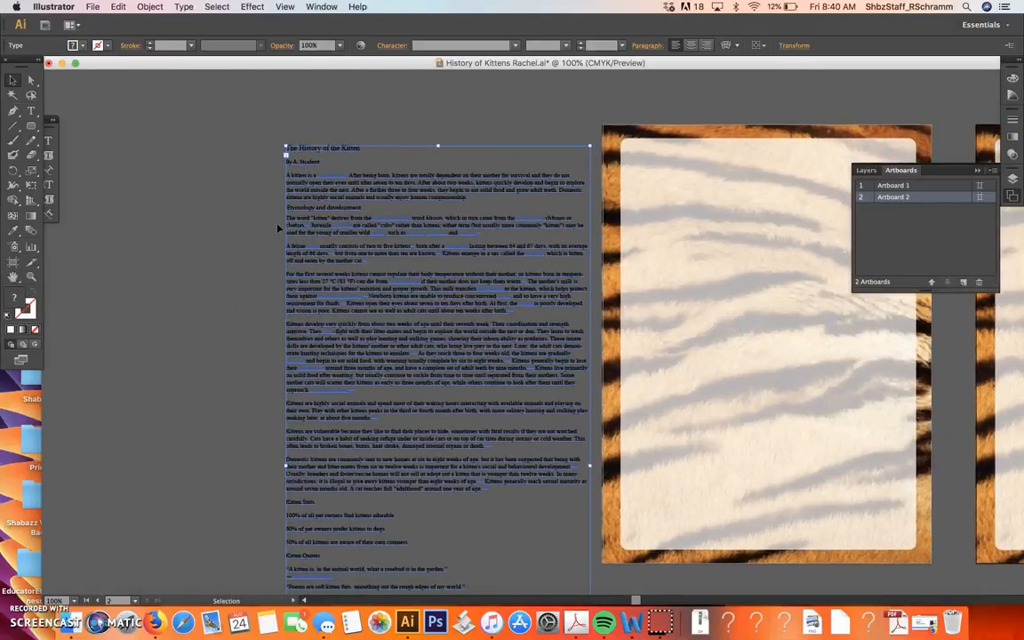
key(super+equal)
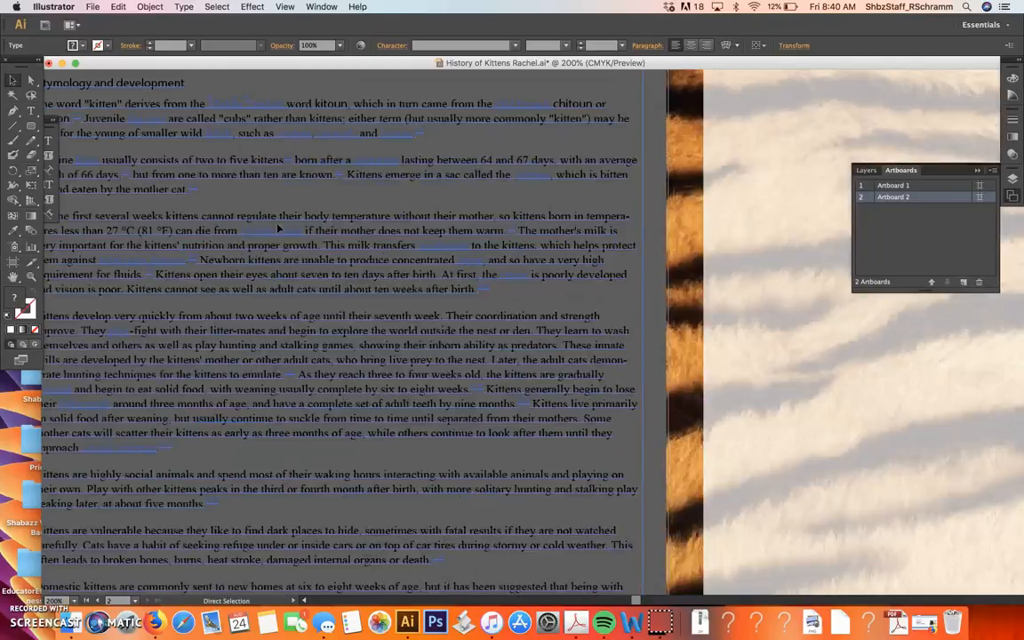
key(super+minus)
key(super+minus)
key(super+equal)
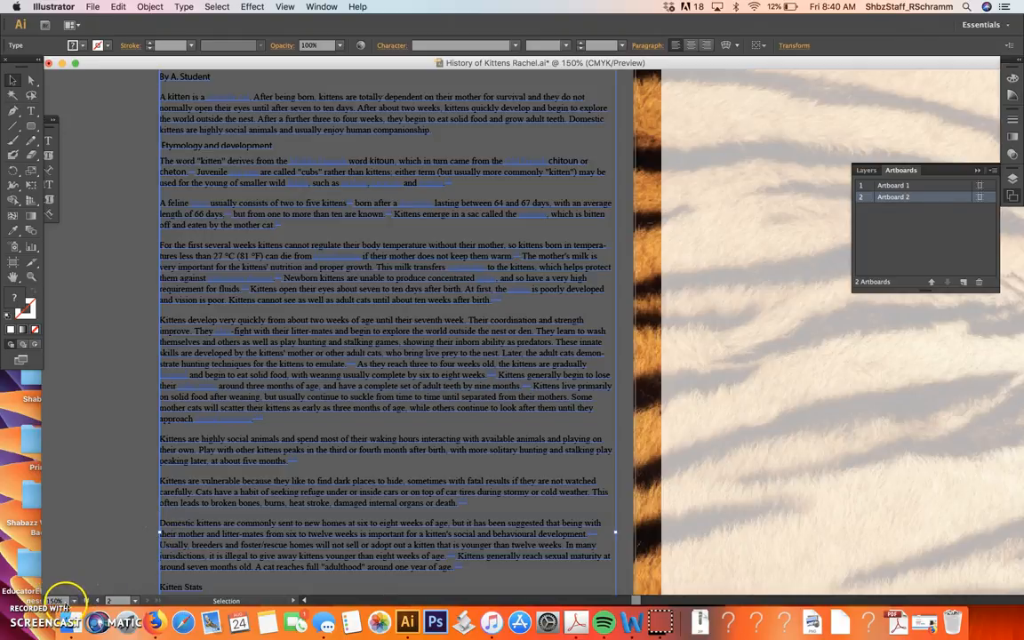
scroll(214, 391, up, 1)
scroll(213, 392, up, 5)
scroll(213, 392, left, 2)
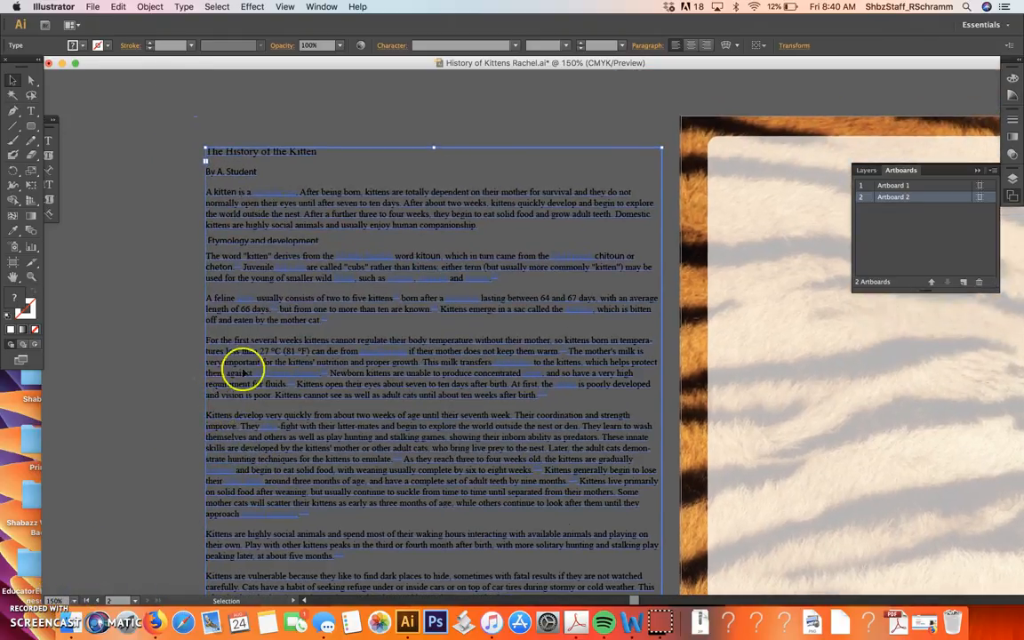
key(super+equal)
scroll(461, 294, up, 3)
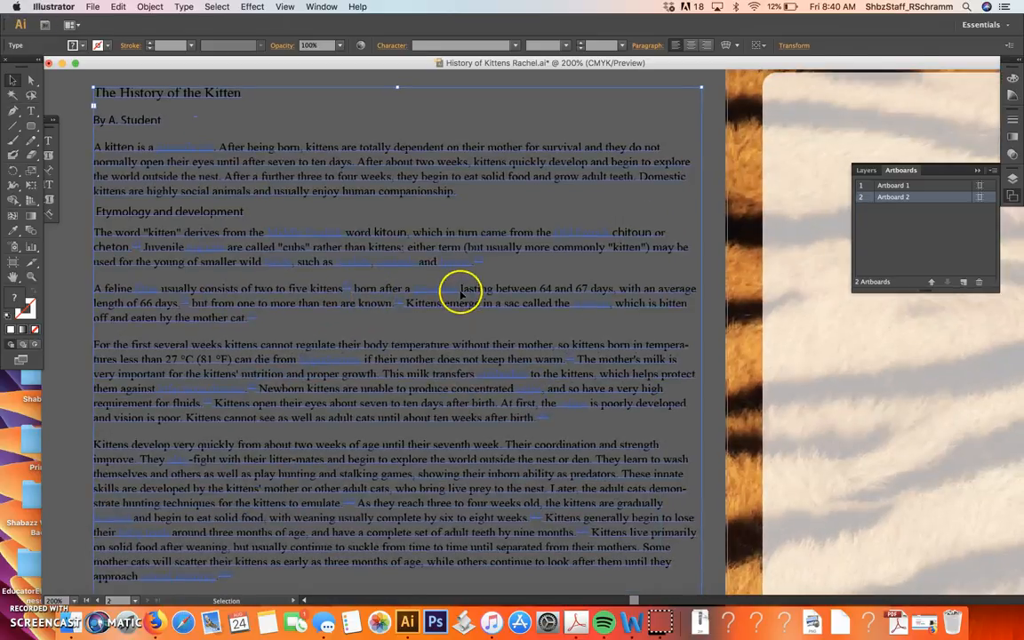
scroll(448, 295, left, 6)
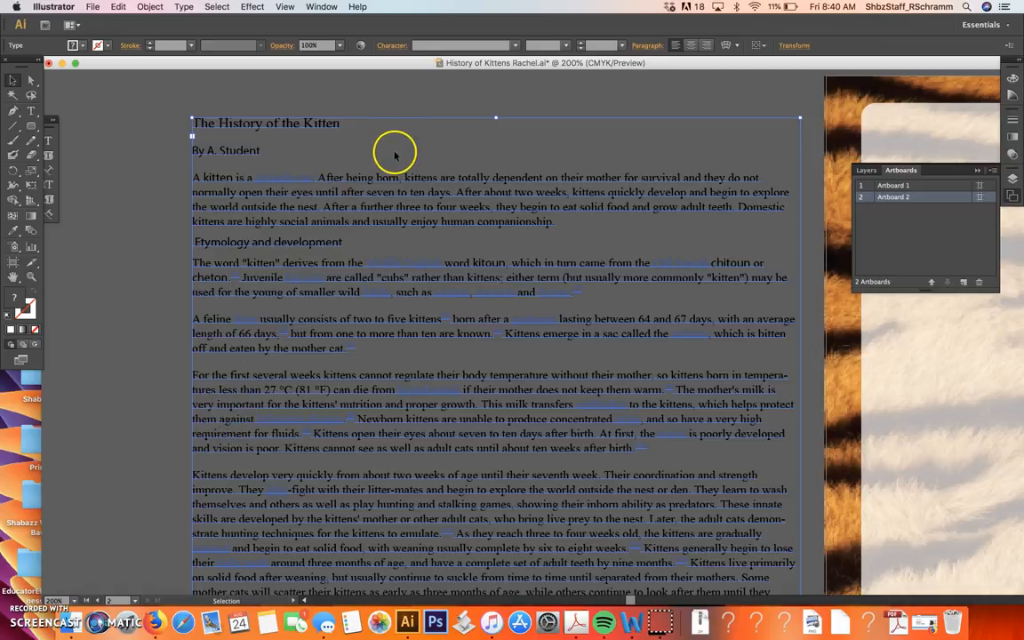
click(334, 126)
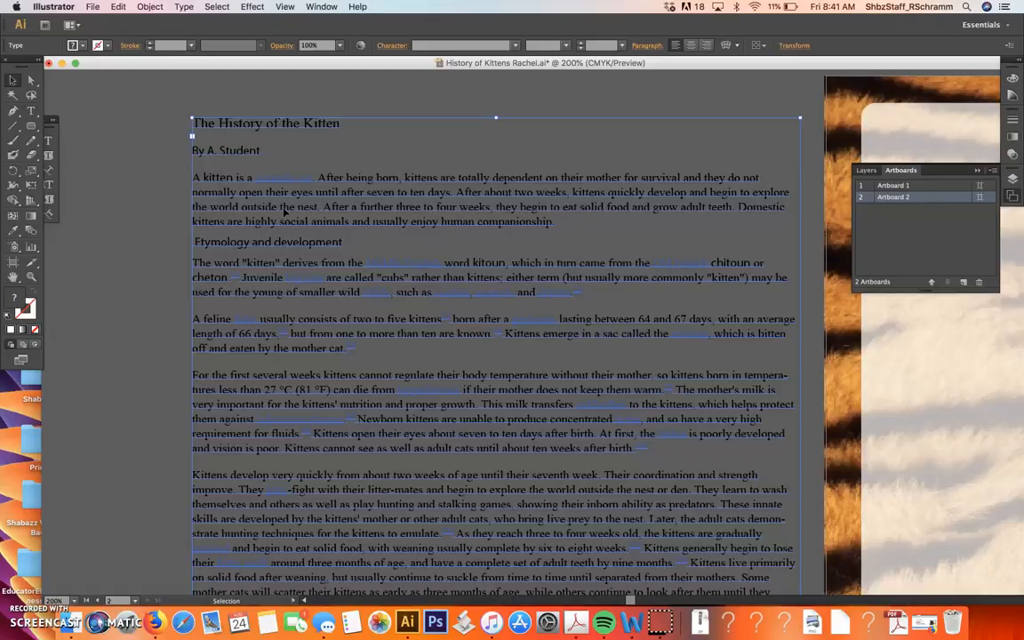
scroll(284, 212, right, 5)
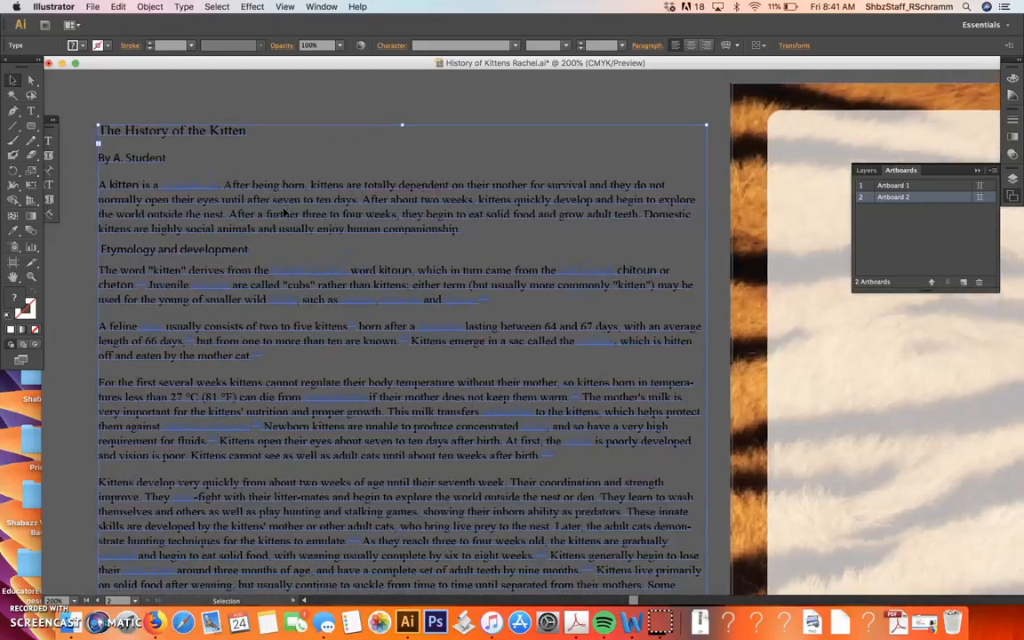
scroll(284, 213, left, 2)
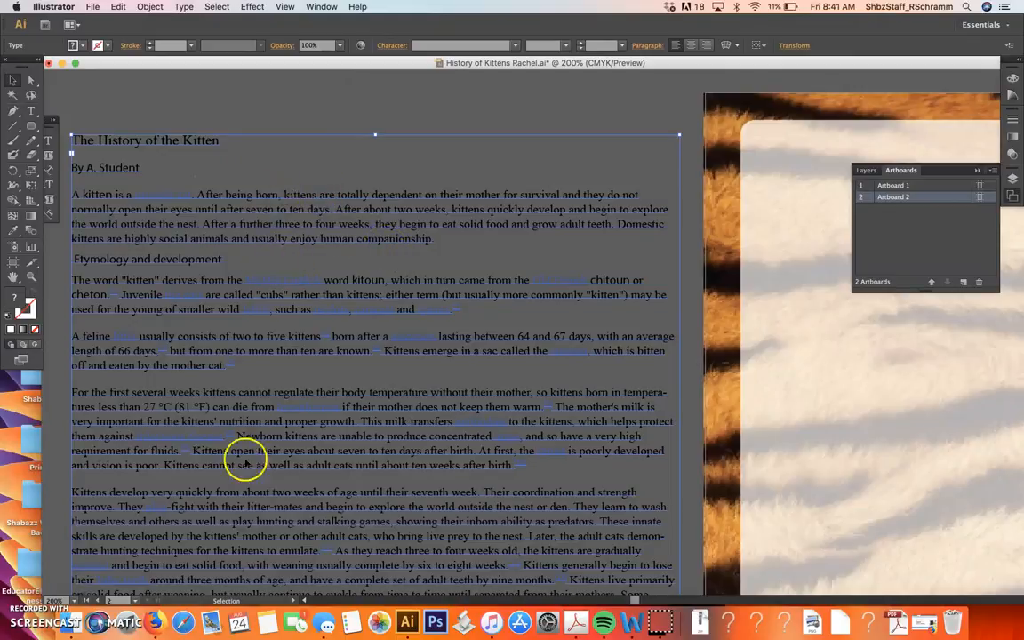
Copy the title line "The History of the Kitten" from the article text and deselect the text frame
triple_click(167, 142)
key(super+c)
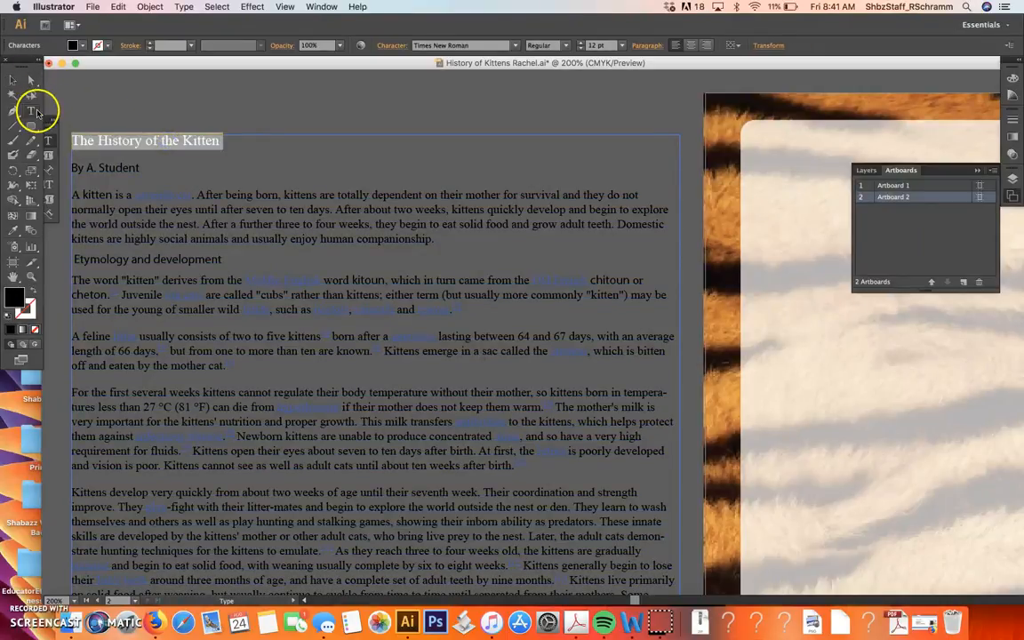
click(34, 110)
click(177, 142)
drag(218, 143, 76, 140)
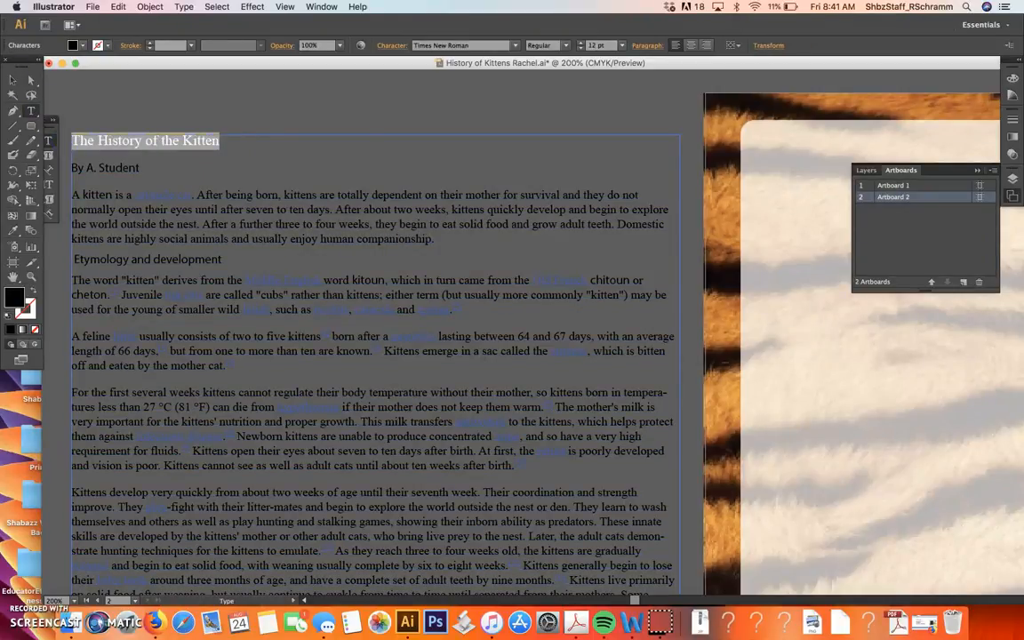
click(13, 80)
click(167, 110)
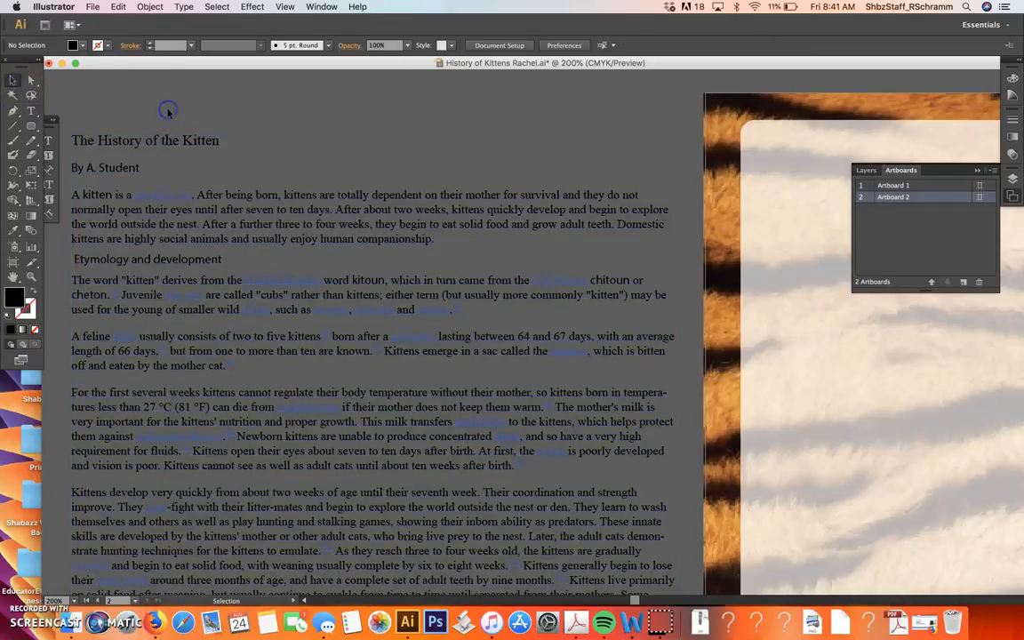
Paste the title onto the first artboard, stretch it taller to about 28.7 pt, and place it near the panel's upper edge, roughly centred
scroll(168, 111, right, 10)
click(517, 166)
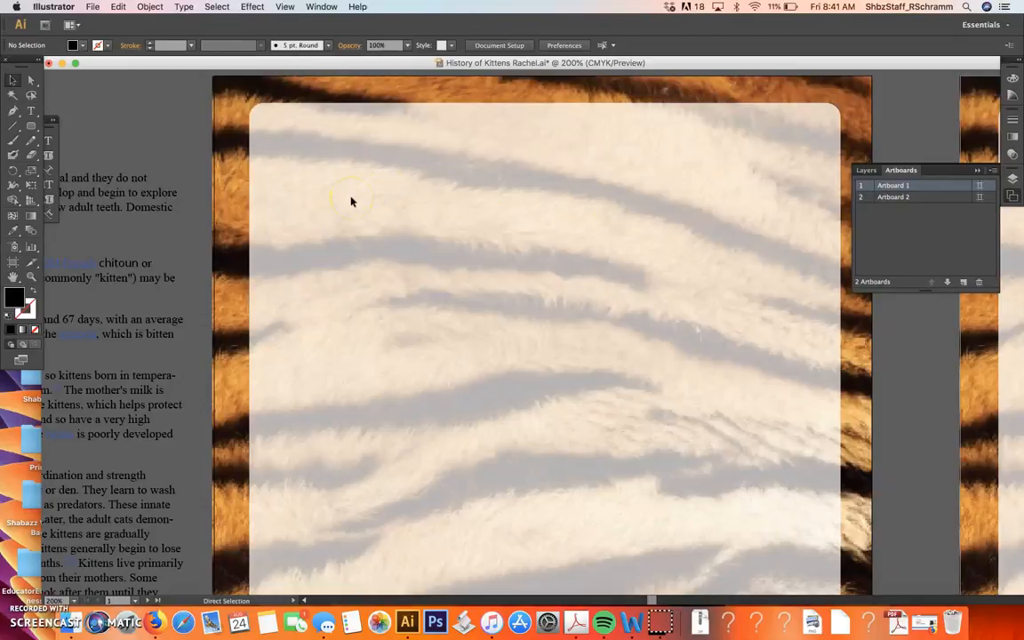
key(super+v)
drag(525, 333, 544, 155)
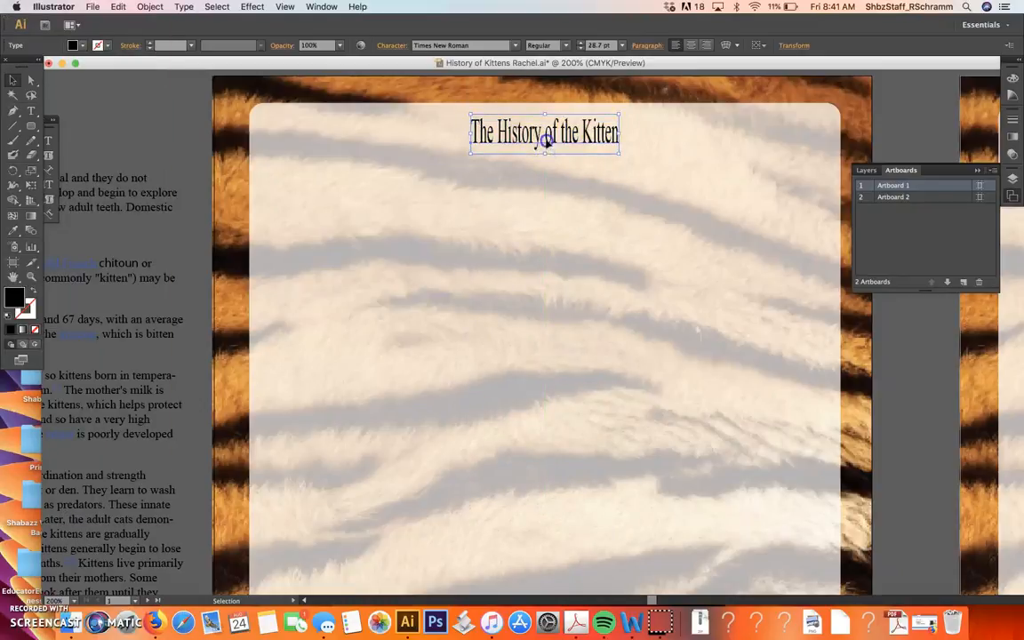
Select the whole title on the first artboard, try neighbouring fonts, and set it in Telugu MN
triple_click(545, 139)
click(471, 45)
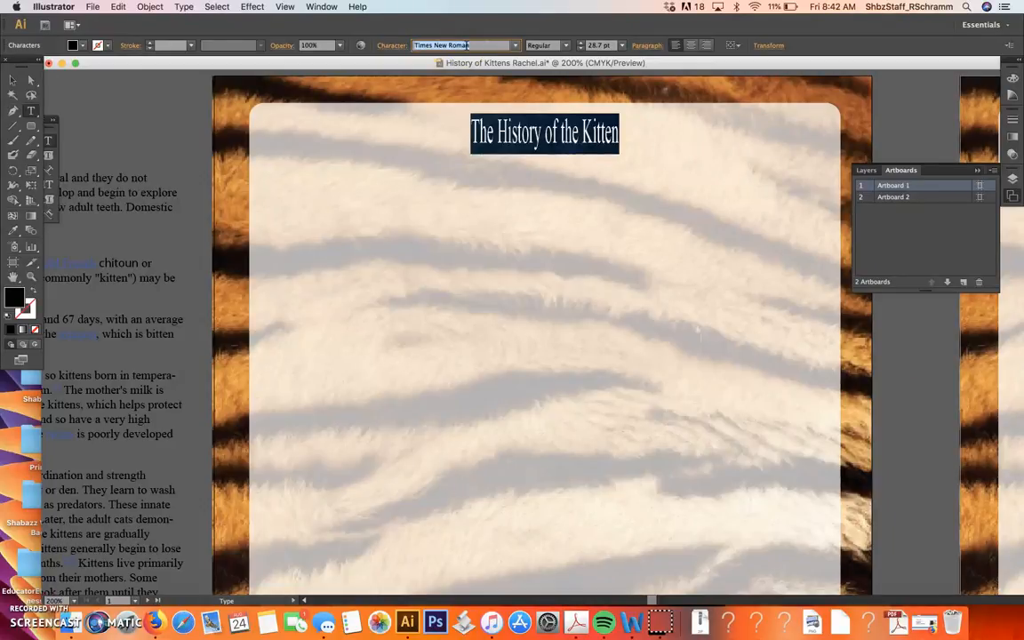
click(518, 114)
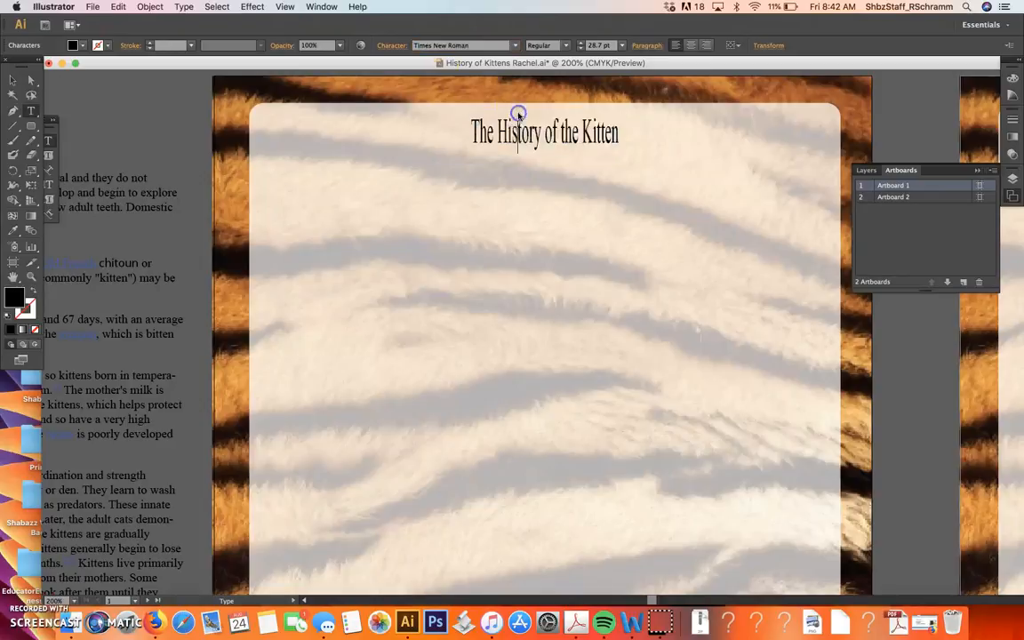
drag(579, 135, 439, 130)
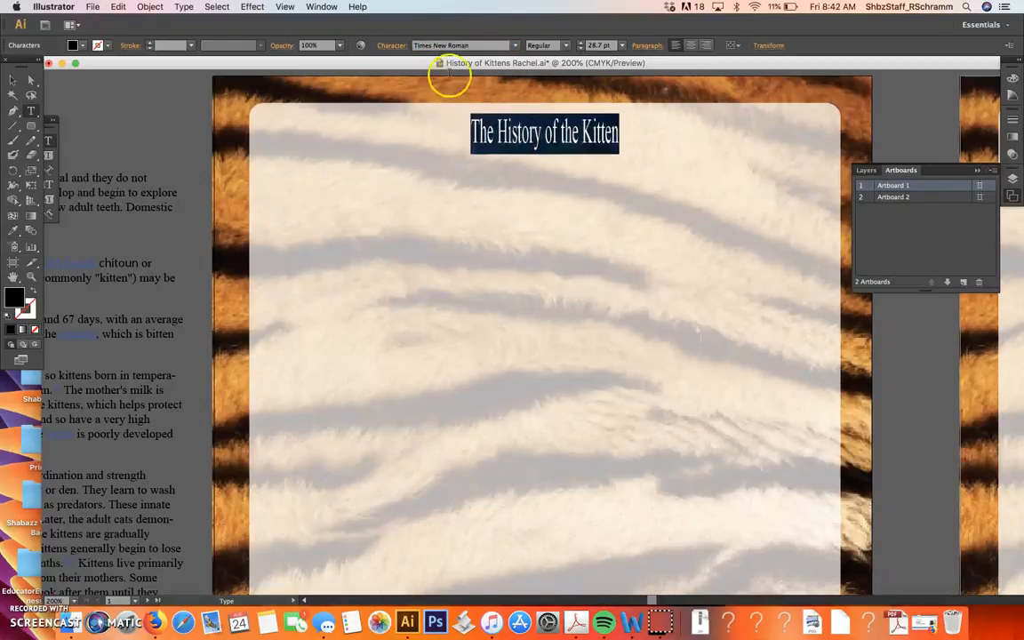
click(456, 44)
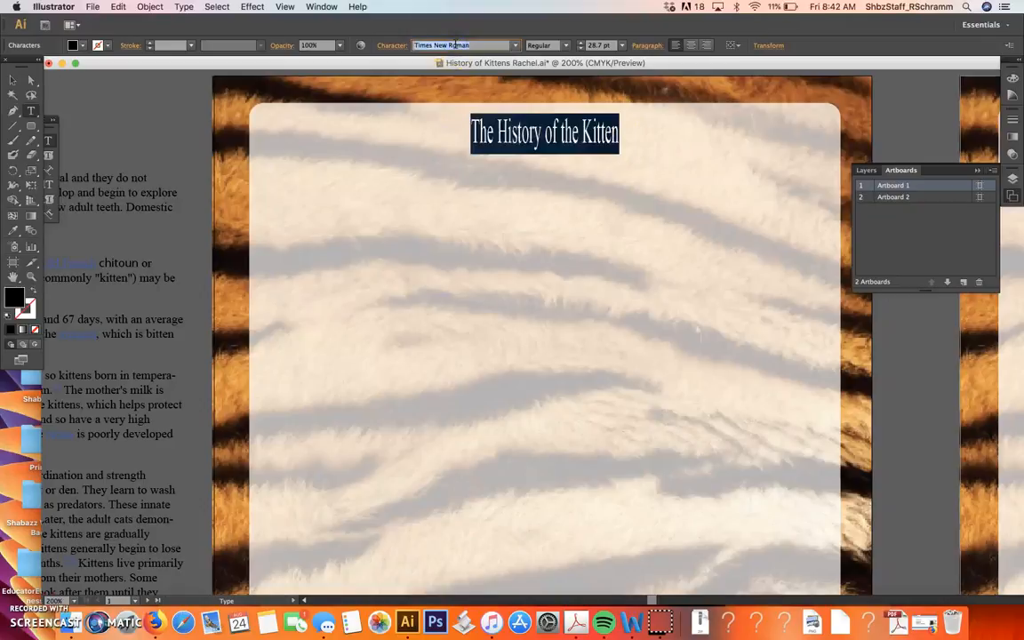
key(Down)
key(Down)
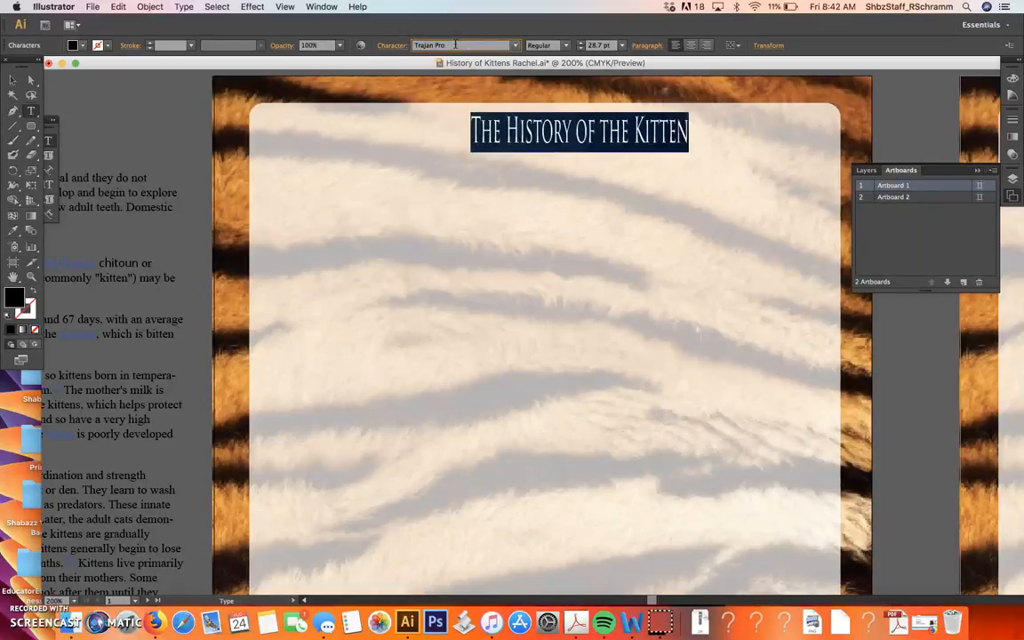
key(Up)
key(Up)
key(Up)
key(Up)
key(Up)
key(Up)
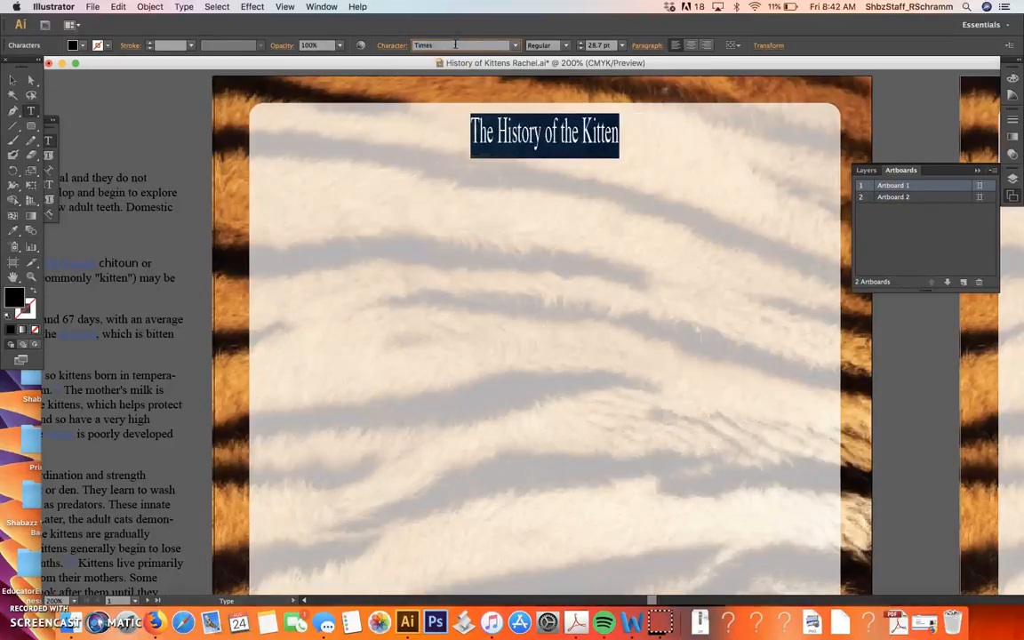
key(Down)
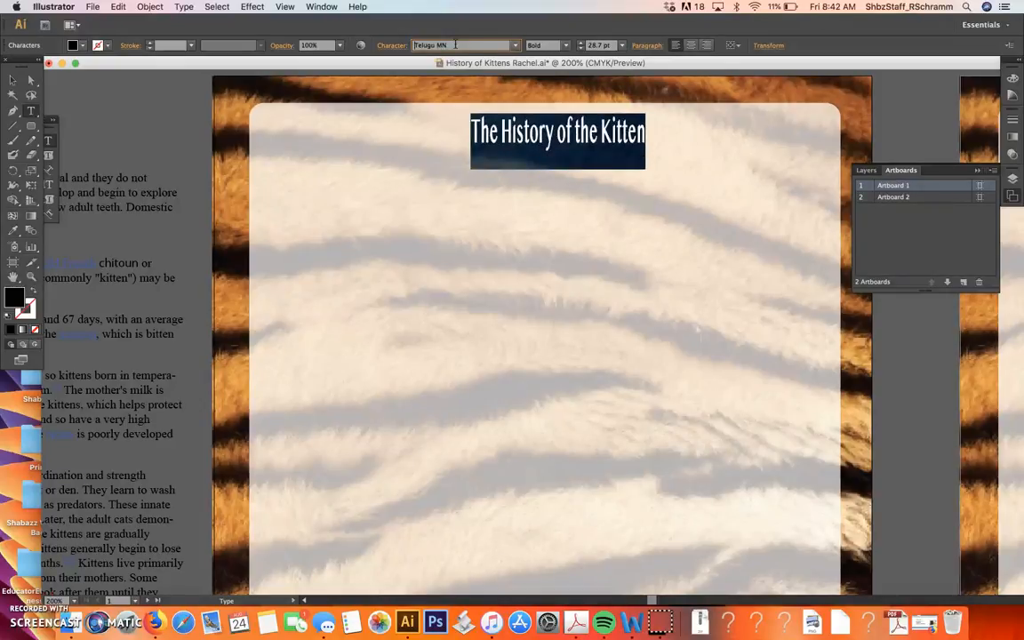
Set the title's font style to Regular and its size to 29 pt
click(569, 45)
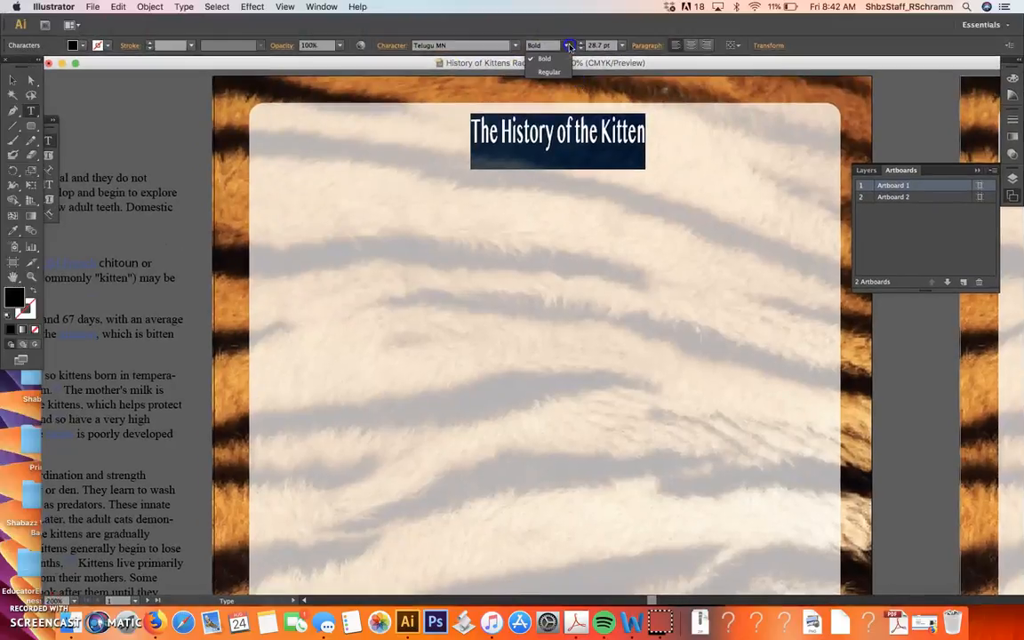
click(558, 72)
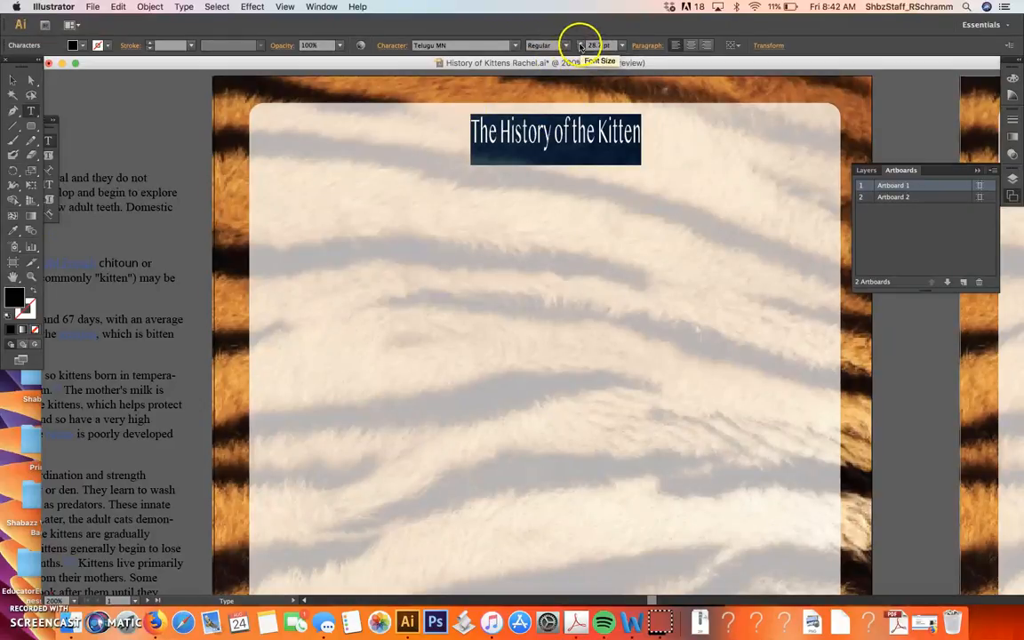
click(579, 44)
click(580, 43)
click(580, 43)
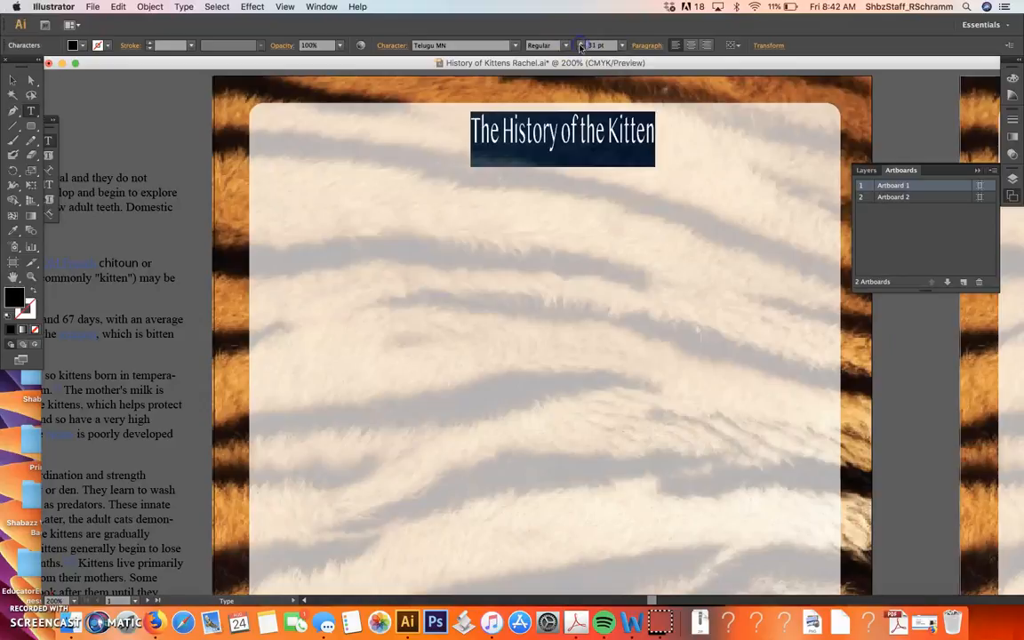
click(580, 49)
click(580, 49)
click(605, 47)
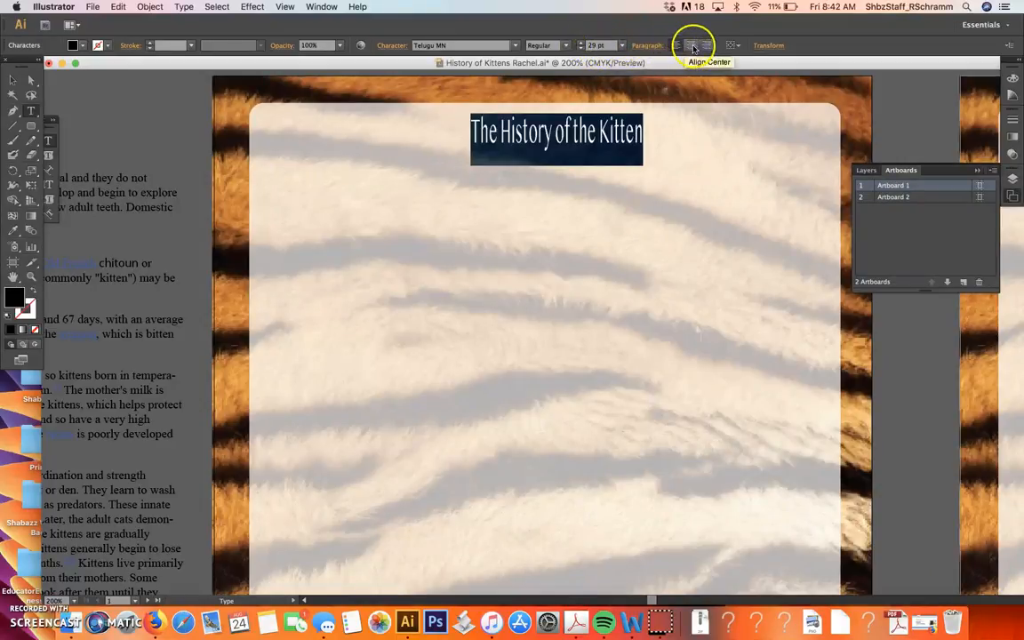
Try centre alignment on the title, return it to left alignment, and go back to the article text
click(693, 48)
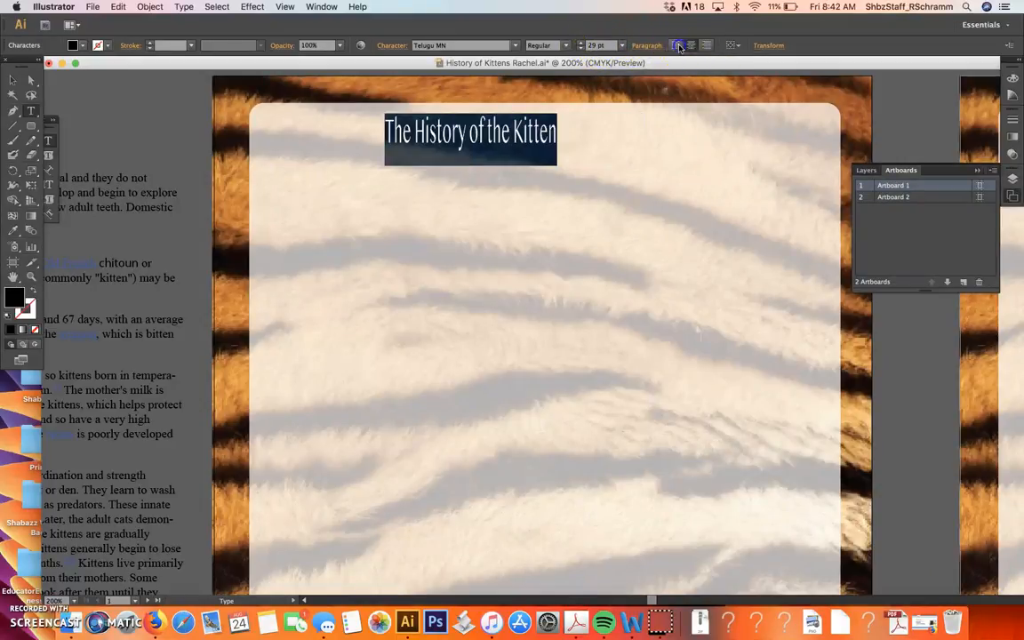
click(680, 47)
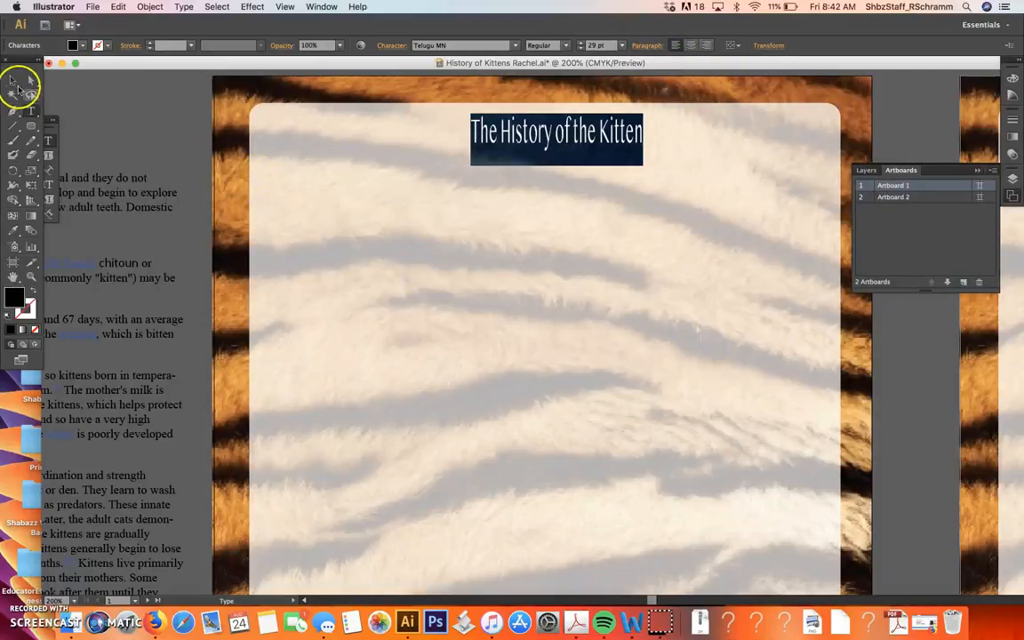
click(15, 82)
click(550, 241)
mouse_move(553, 144)
mouse_down()
mouse_move(530, 144)
mouse_move(583, 148)
mouse_move(553, 144)
mouse_up()
scroll(281, 237, left, 10)
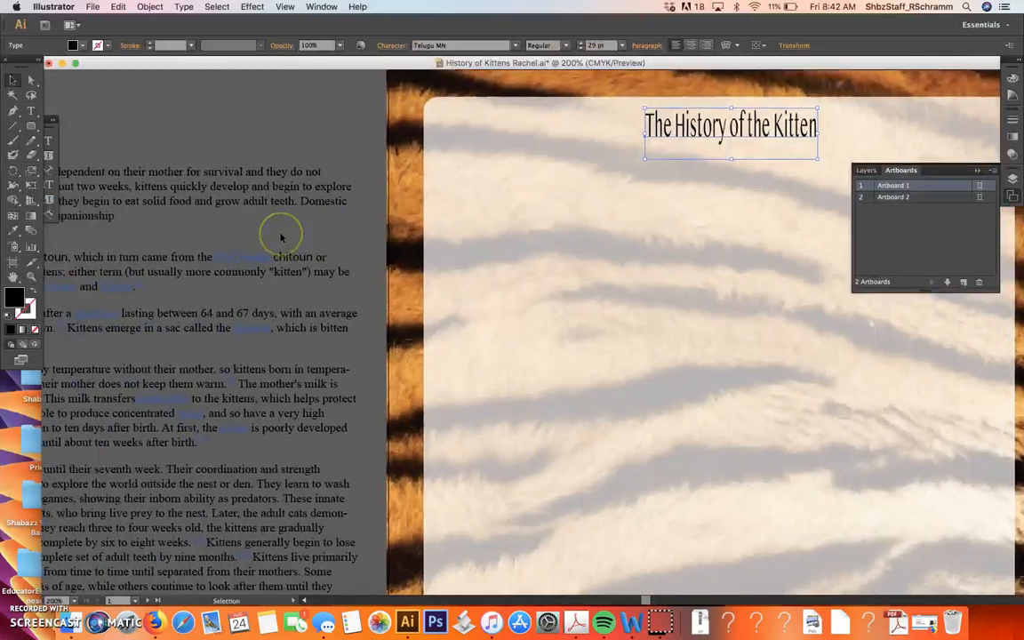
scroll(281, 238, left, 10)
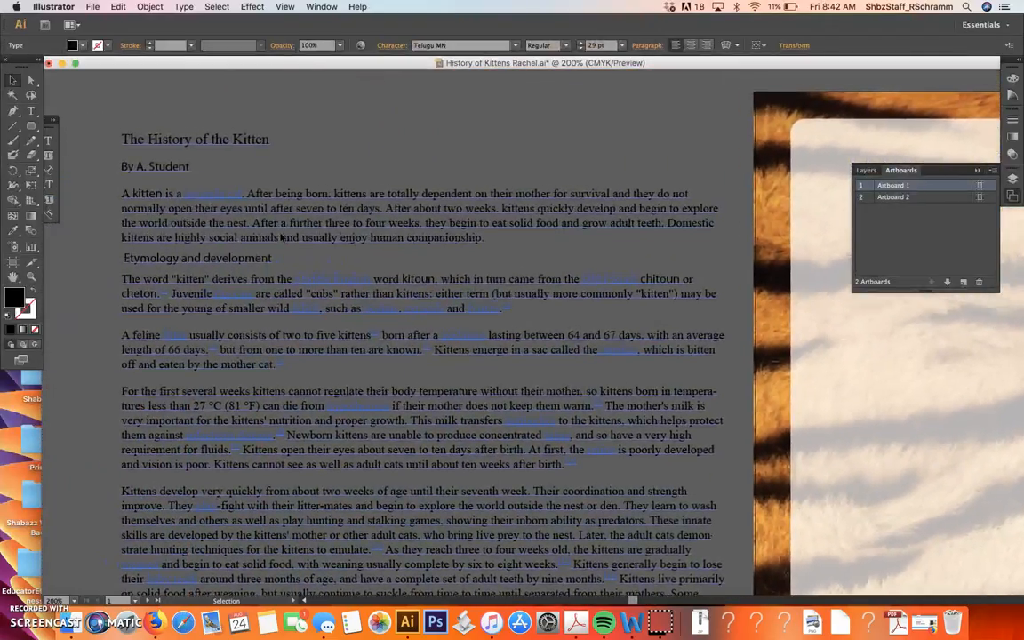
Select the author byline beneath the title in the imported article text and copy it
click(180, 166)
click(183, 175)
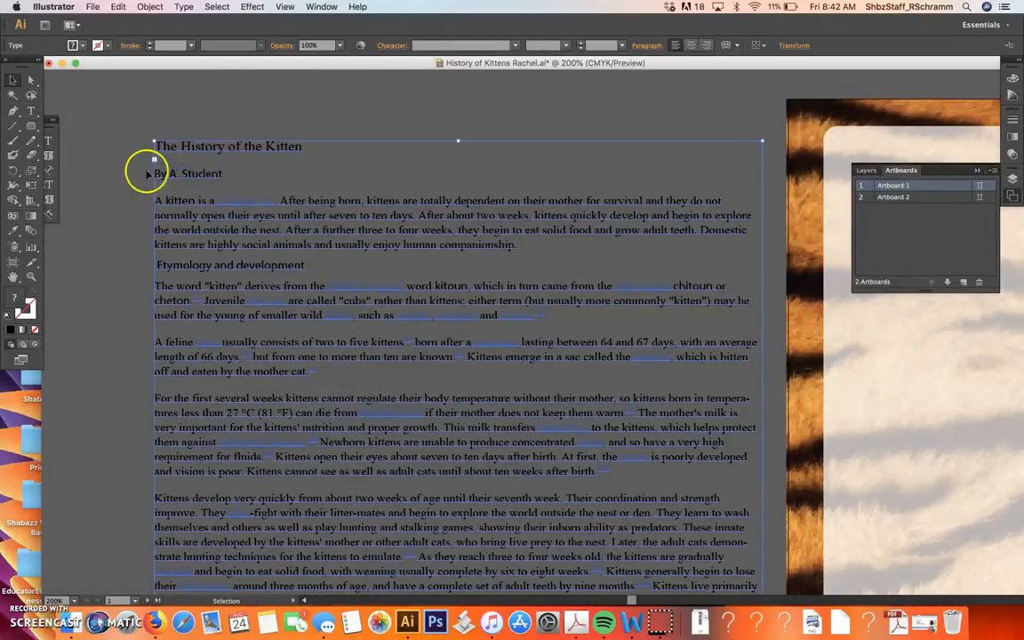
click(31, 110)
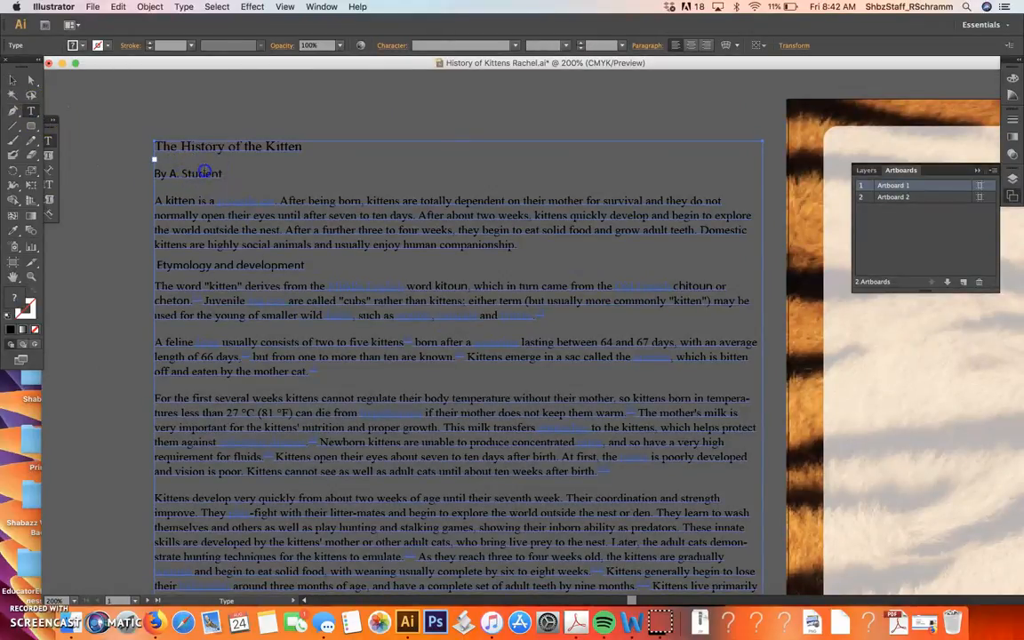
click(239, 173)
drag(195, 175, 150, 174)
key(super+c)
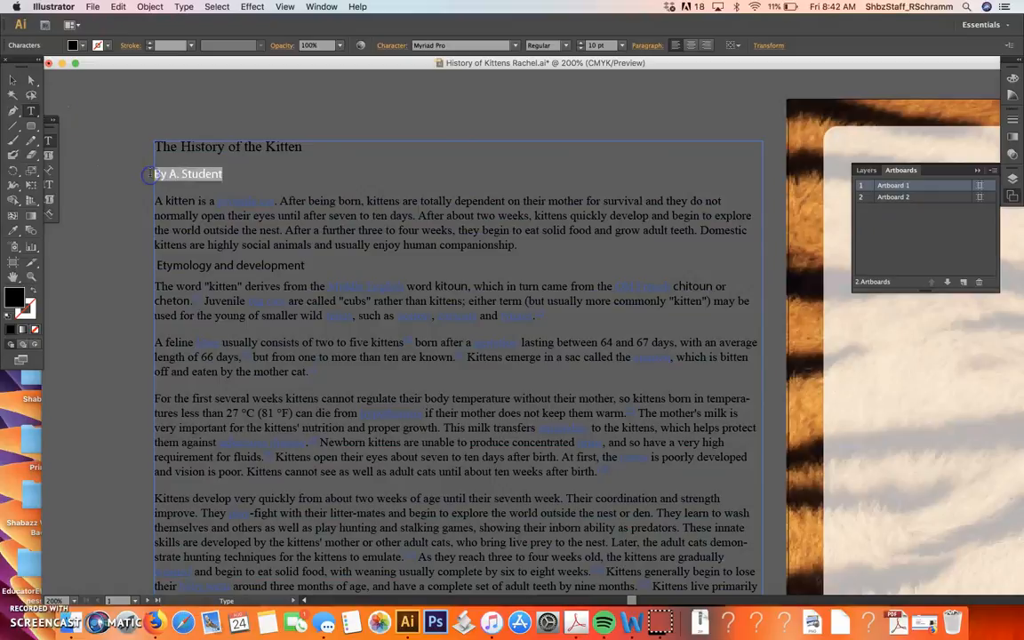
Paste the byline onto the first artboard and place it directly beneath the title
click(13, 83)
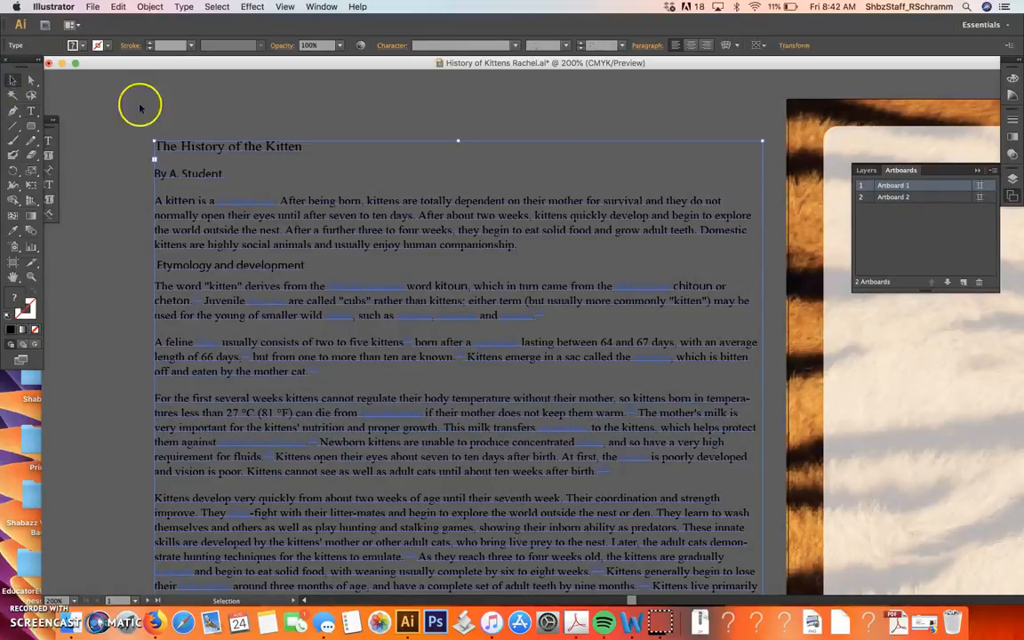
click(140, 107)
scroll(140, 109, right, 15)
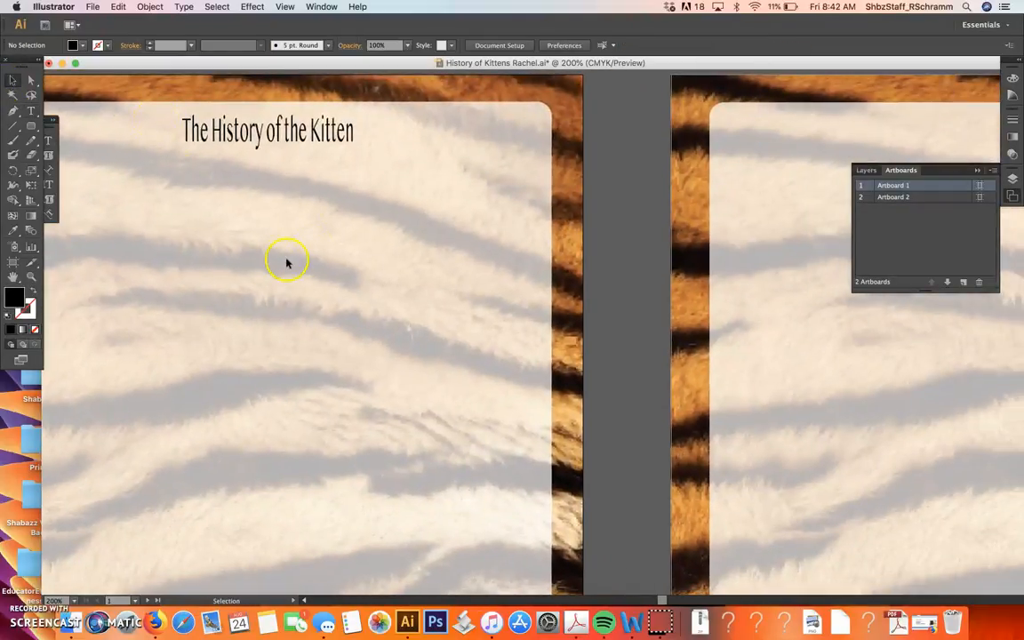
scroll(326, 209, left, 5)
key(super+v)
click(570, 337)
drag(554, 333, 365, 169)
Select the whole byline on the first artboard and try the fonts that follow Myriad Pro, such as News Gothic MT
triple_click(364, 173)
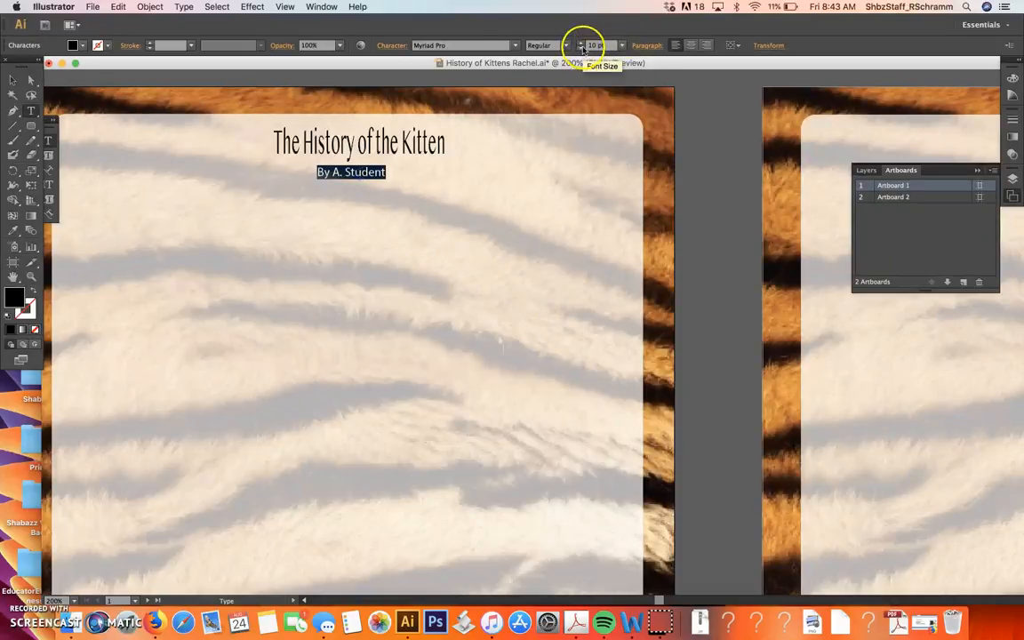
click(479, 42)
key(Down)
key(Down)
key(Down)
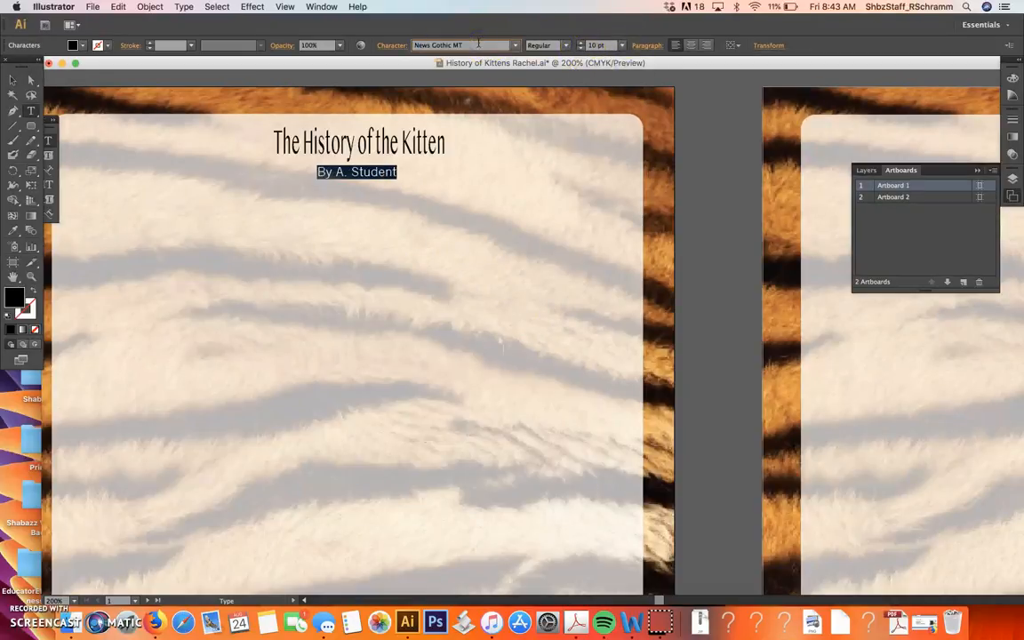
Select the title text on the first artboard to check which font it uses
click(380, 124)
triple_click(373, 149)
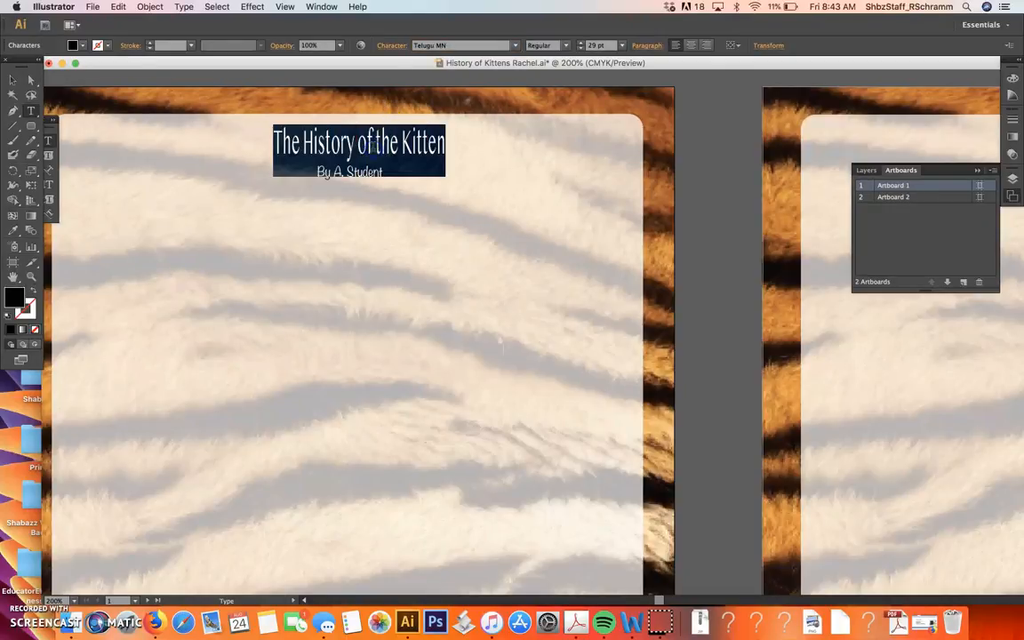
click(377, 141)
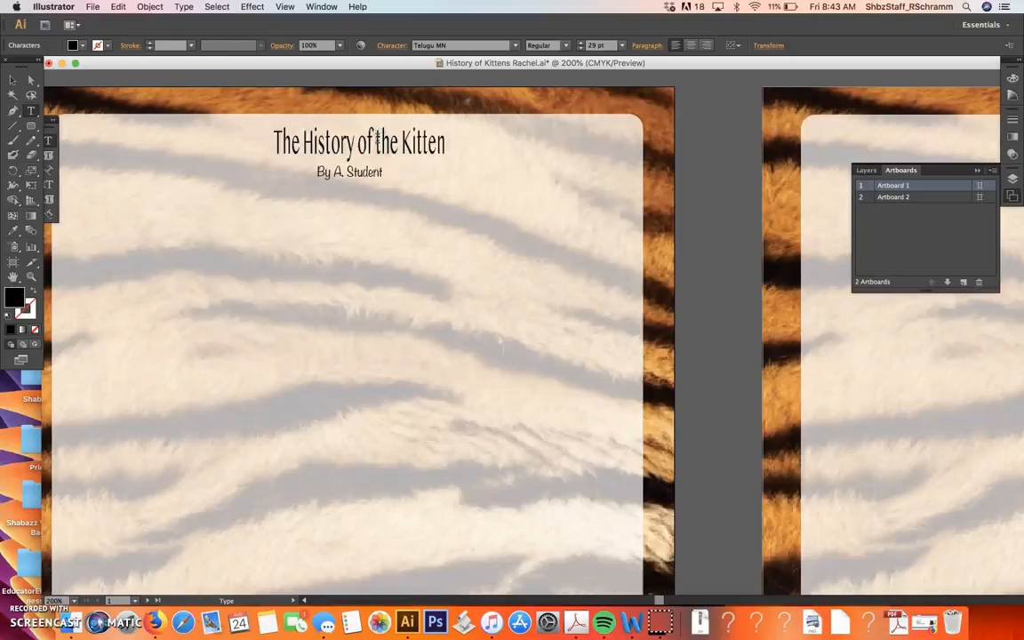
drag(390, 175, 286, 171)
click(318, 155)
click(13, 79)
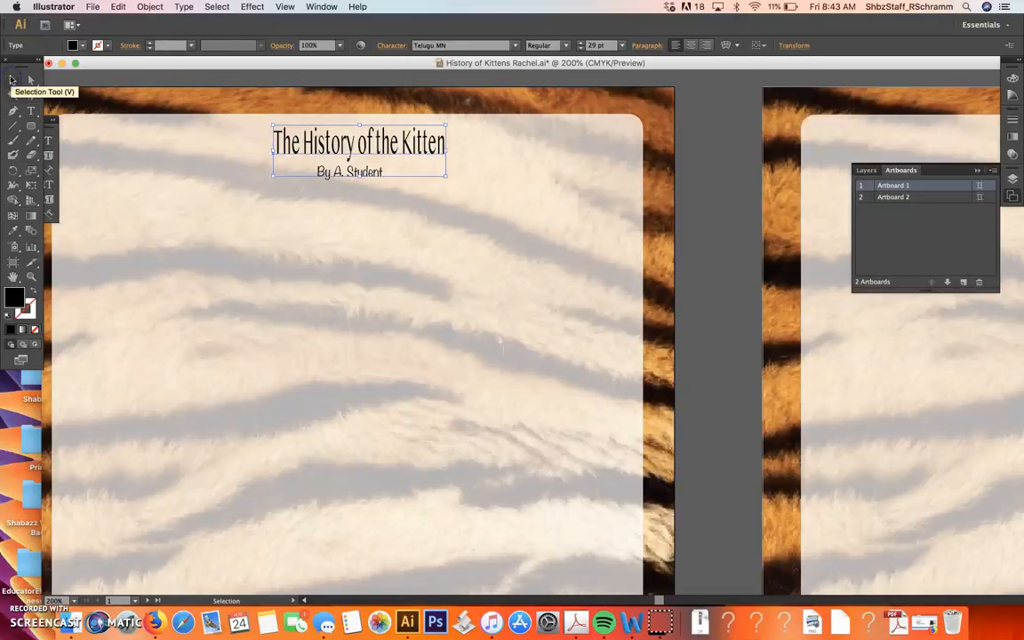
Set the whole byline in Telugu MN Regular at 14 pt
click(125, 181)
triple_click(354, 176)
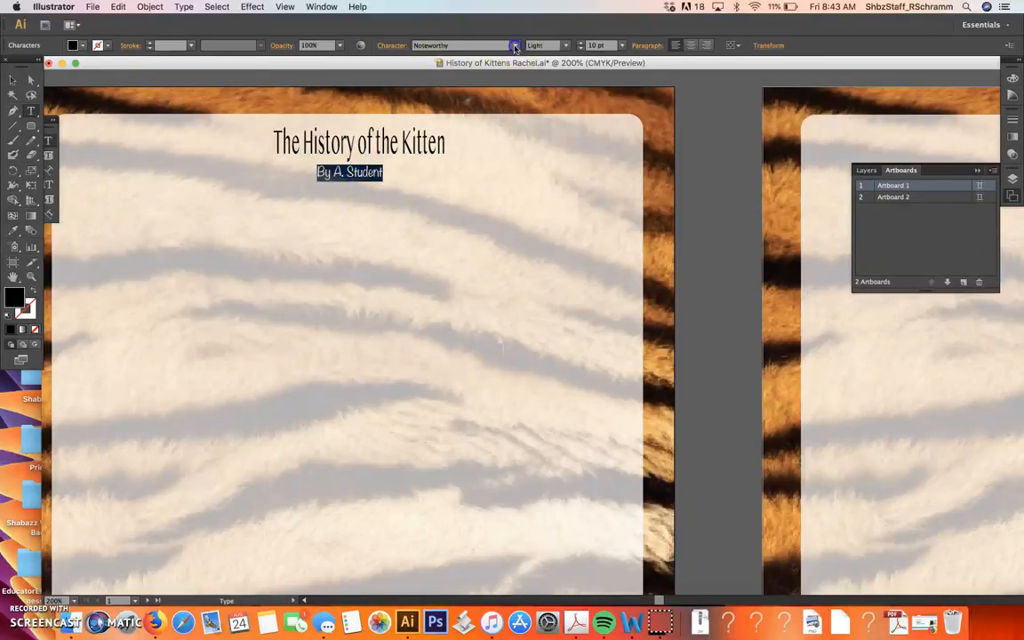
click(464, 45)
scroll(447, 267, down, 10)
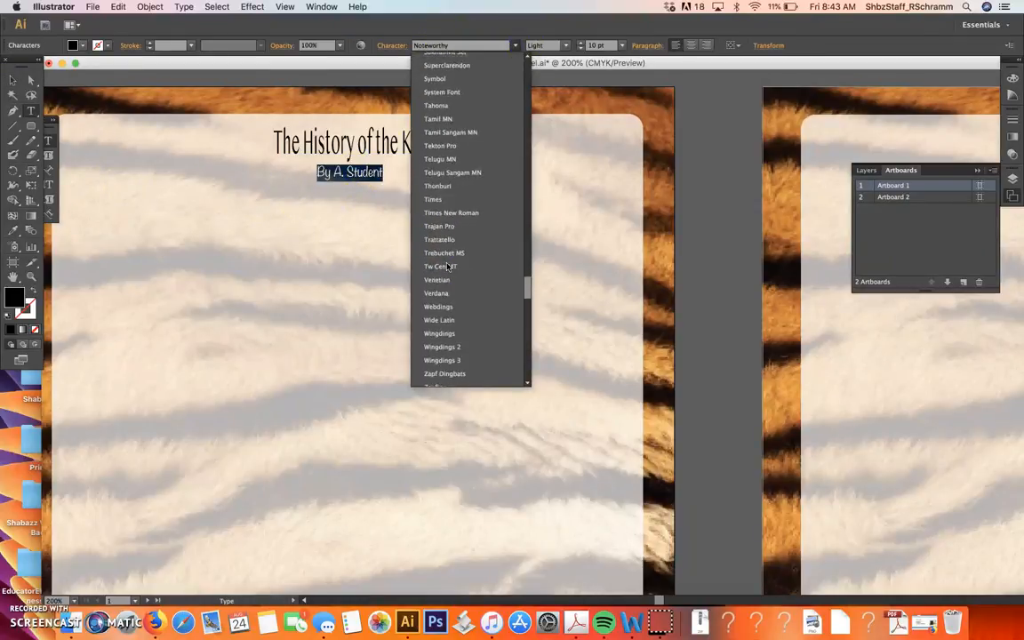
click(454, 160)
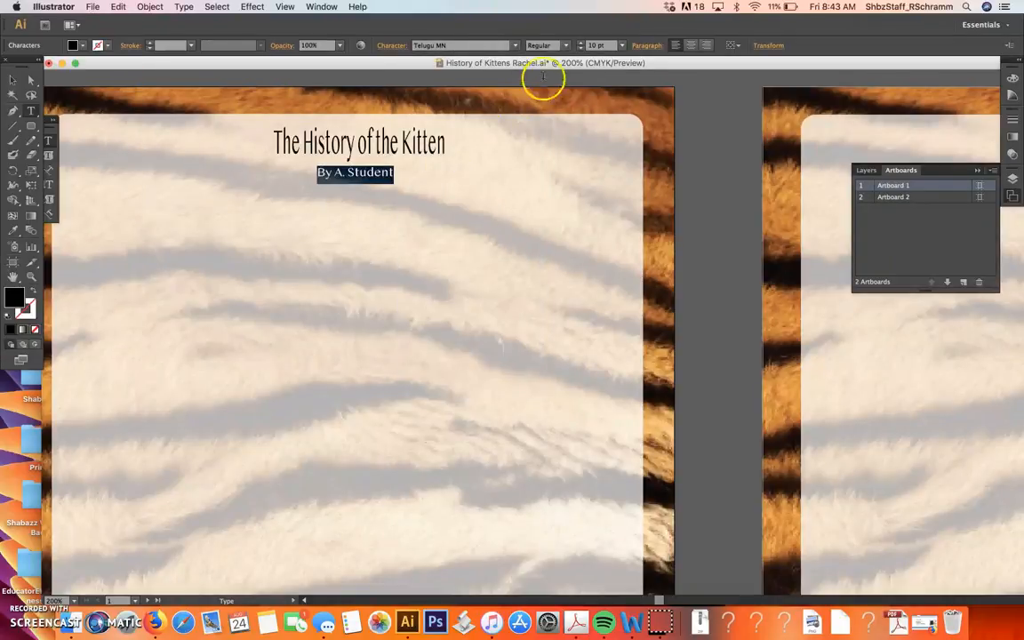
click(580, 42)
click(582, 41)
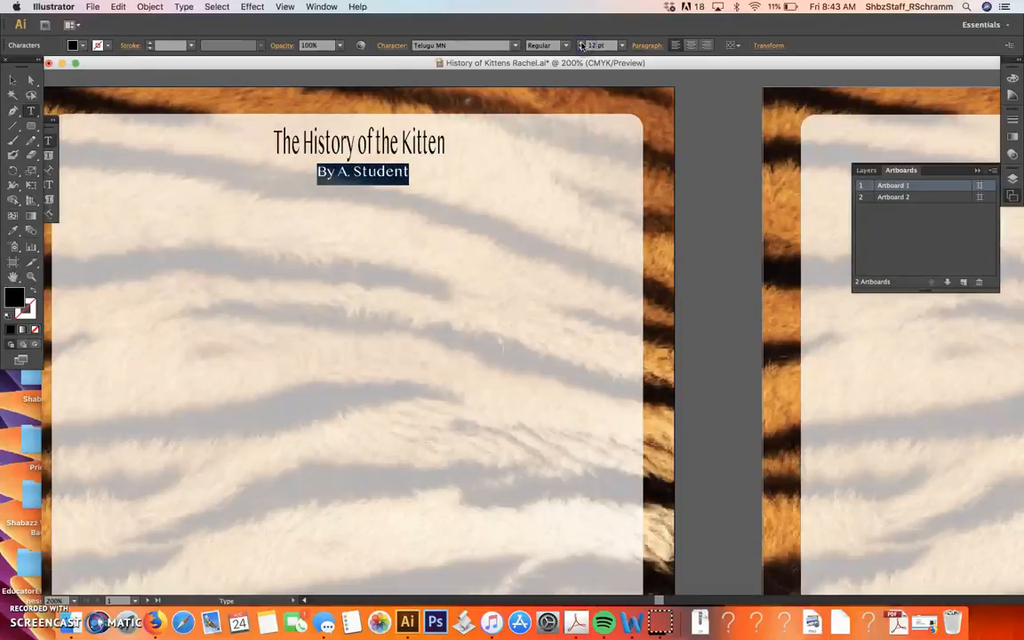
click(582, 42)
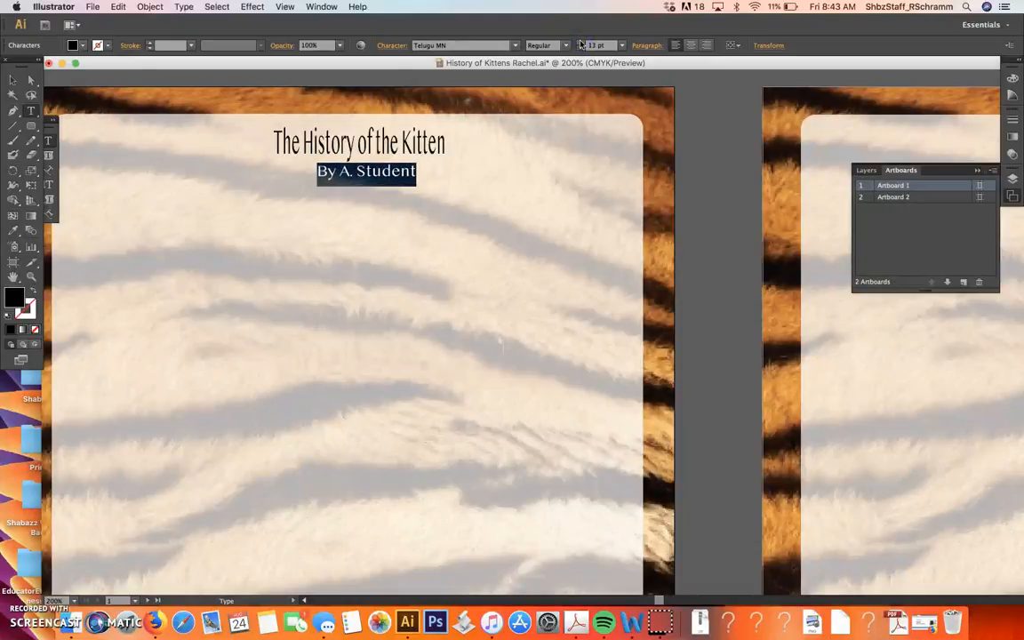
click(582, 42)
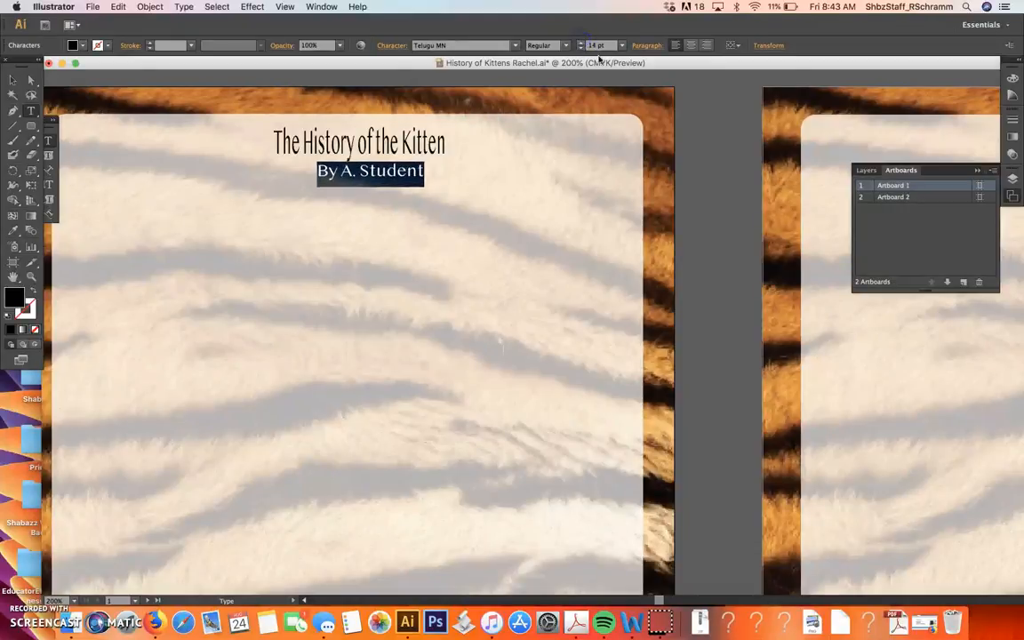
Nudge the byline so it sits centred beneath the title, and deselect it
click(12, 80)
click(235, 310)
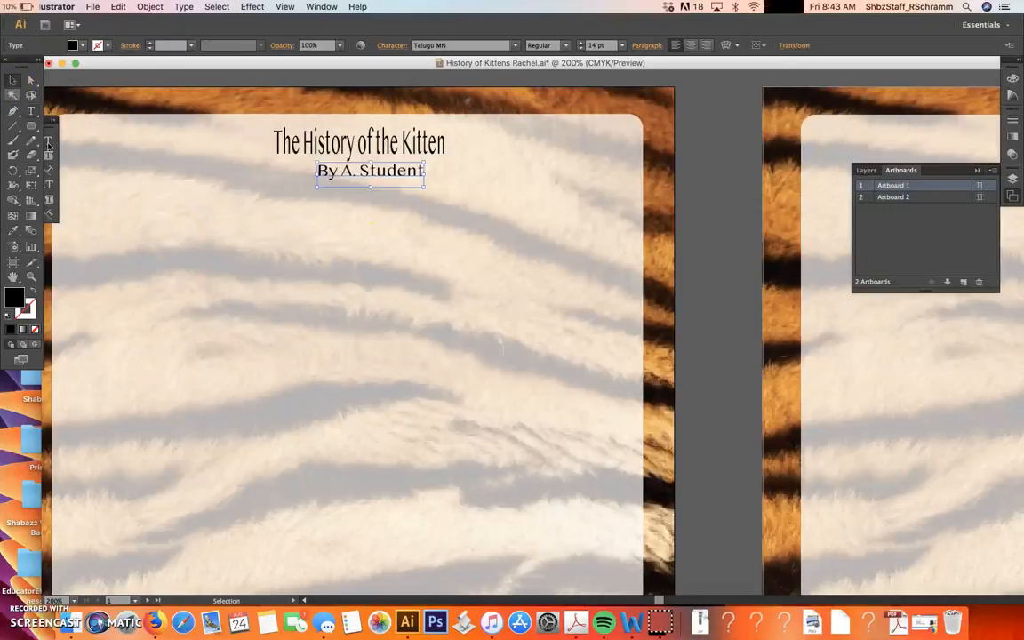
mouse_move(376, 175)
mouse_down()
mouse_move(345, 169)
mouse_move(368, 173)
mouse_up()
click(373, 186)
click(366, 243)
scroll(266, 222, left, 3)
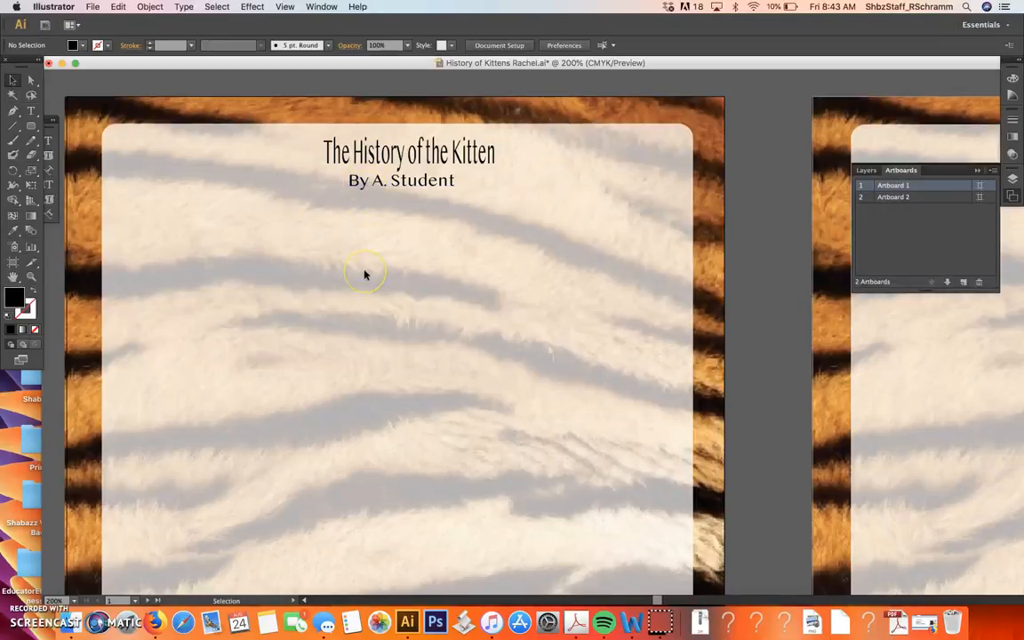
scroll(364, 275, down, 2)
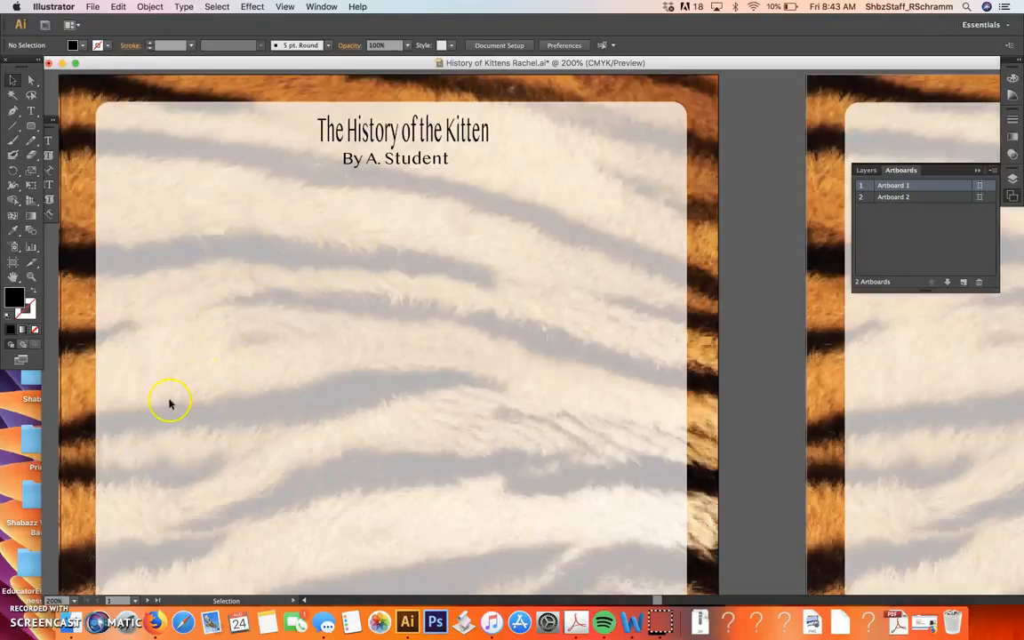
Switch to Firefox and open dafont.com
click(155, 622)
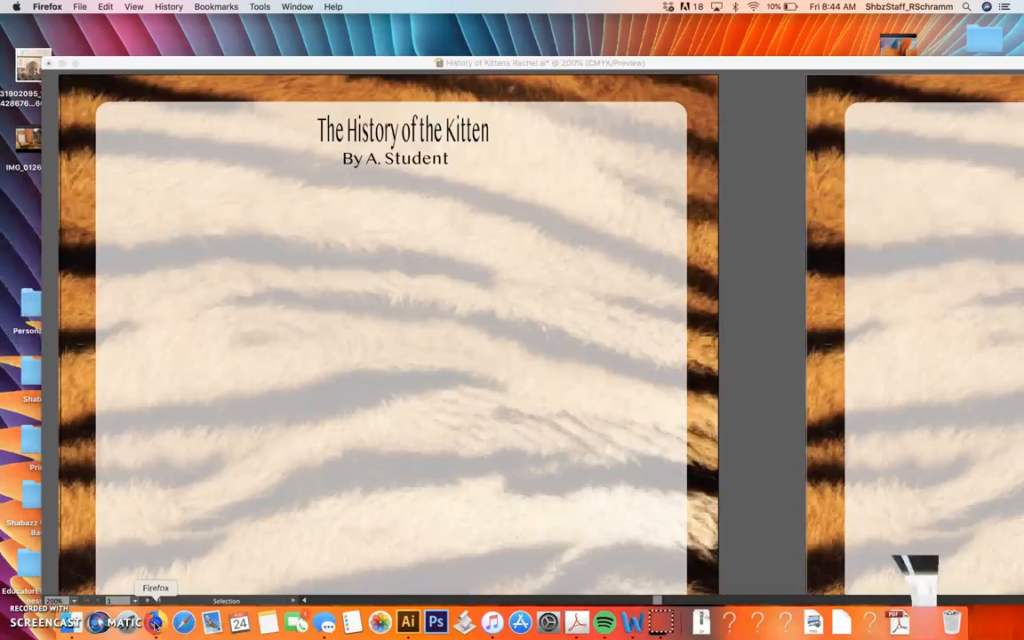
click(205, 46)
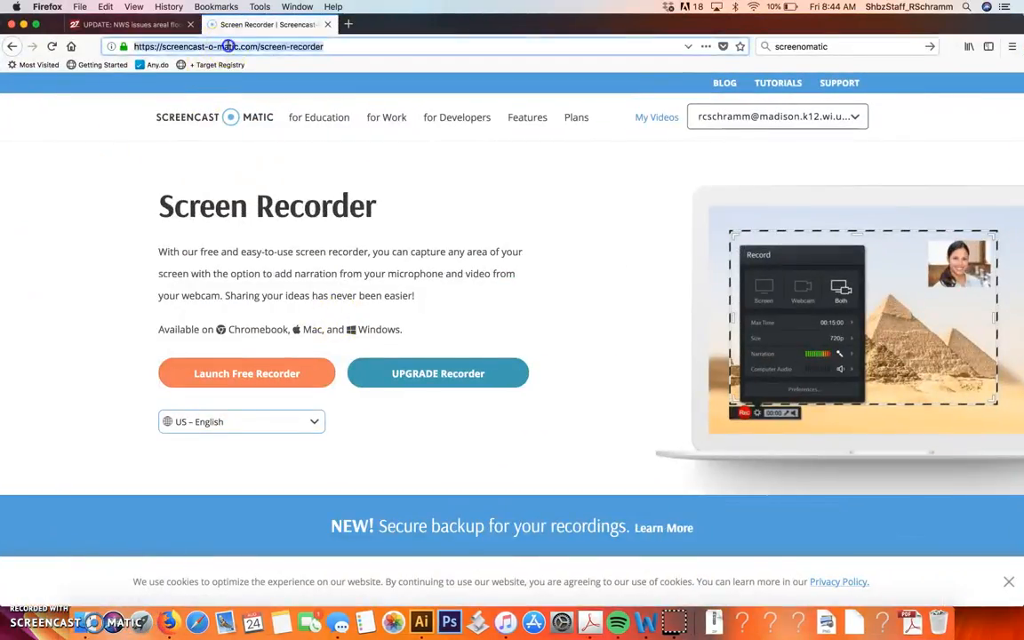
text(dafont.com/)
key(Return)
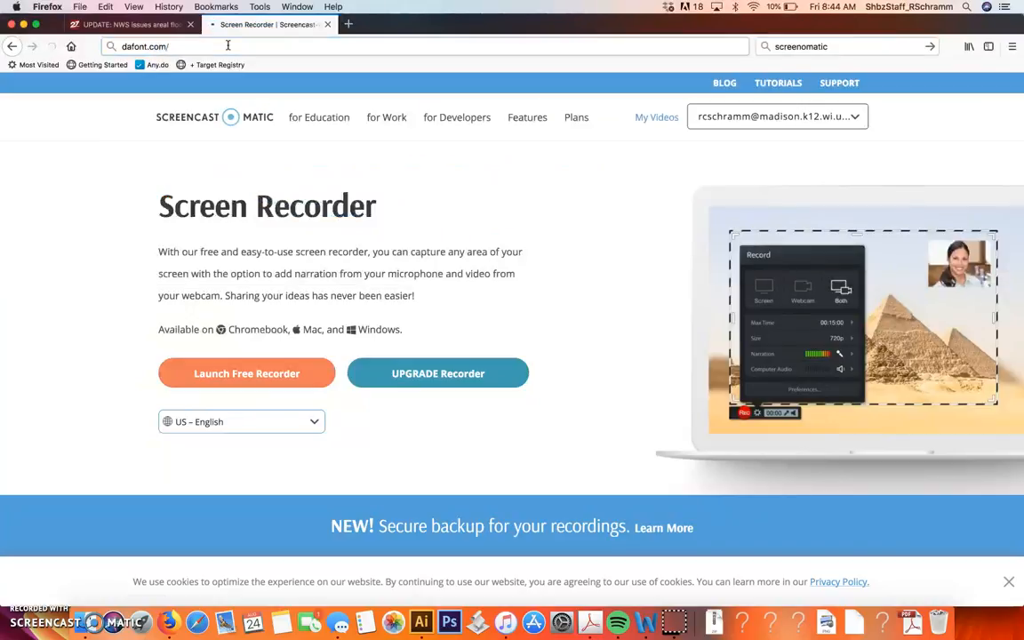
Look through the recently added fonts and open the page of the Broadway font
scroll(356, 360, down, 1)
scroll(356, 360, down, 2)
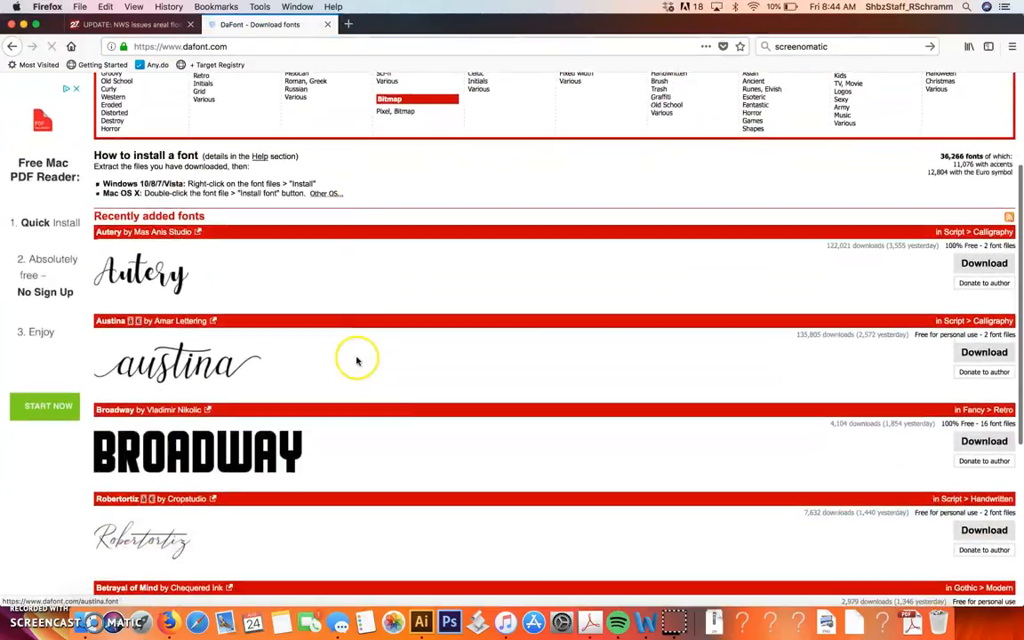
scroll(395, 457, down, 3)
scroll(397, 458, down, 1)
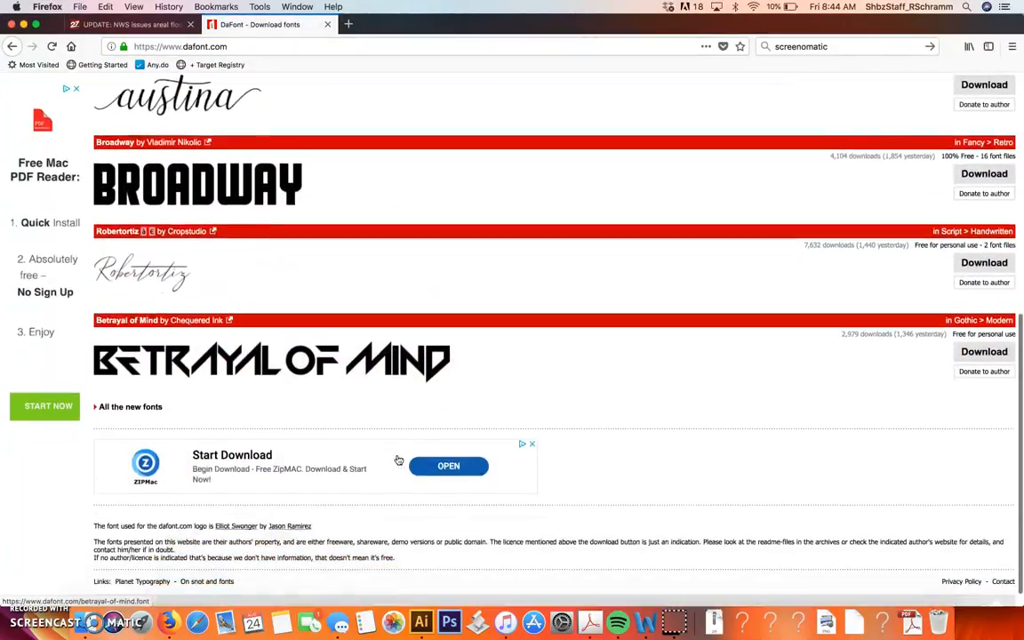
scroll(395, 459, up, 10)
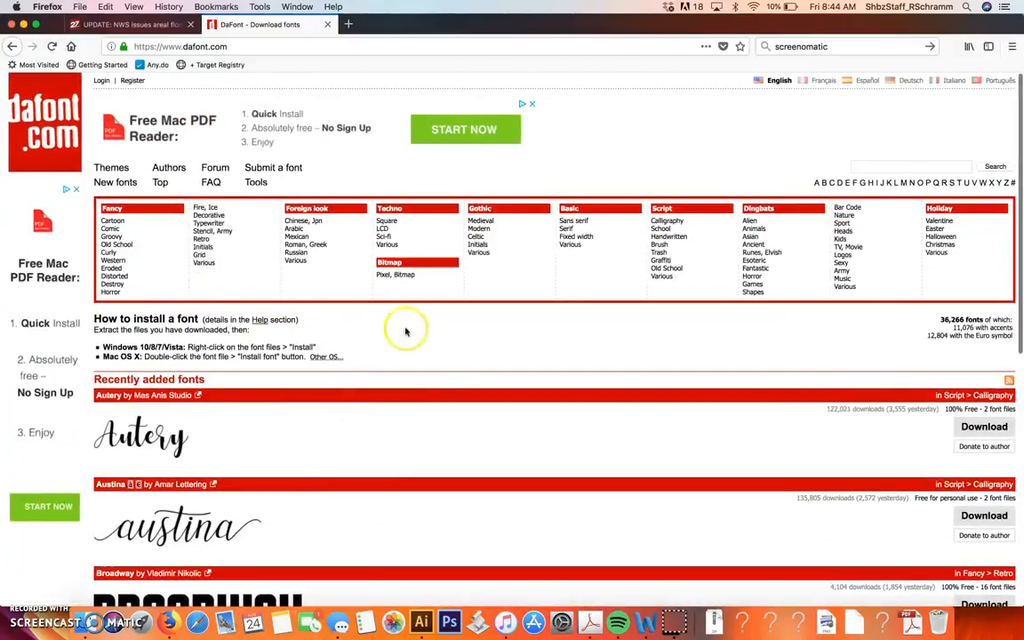
scroll(456, 402, down, 1)
scroll(456, 405, down, 5)
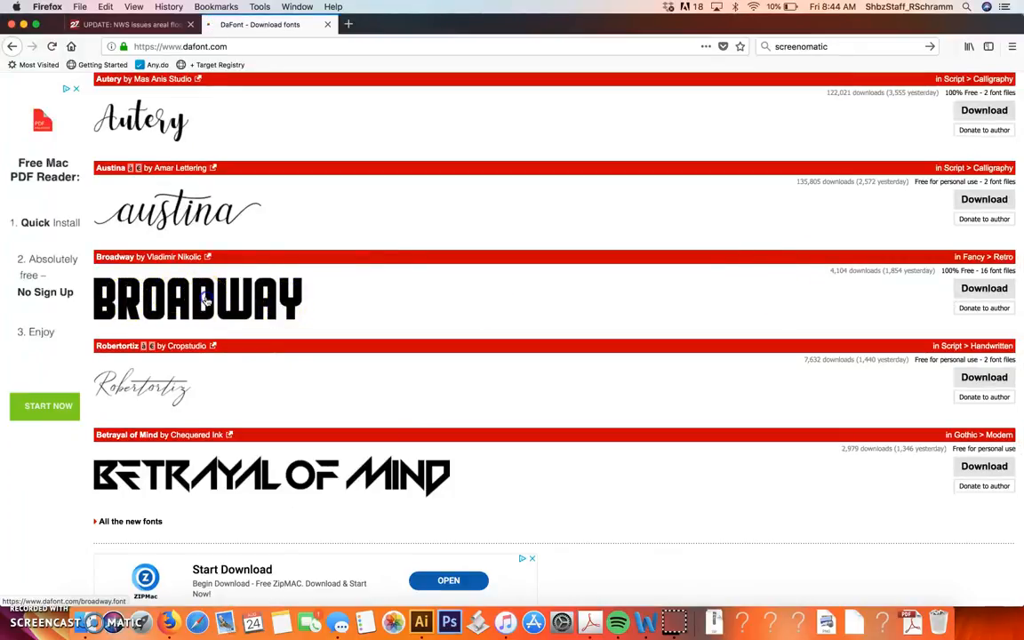
click(205, 301)
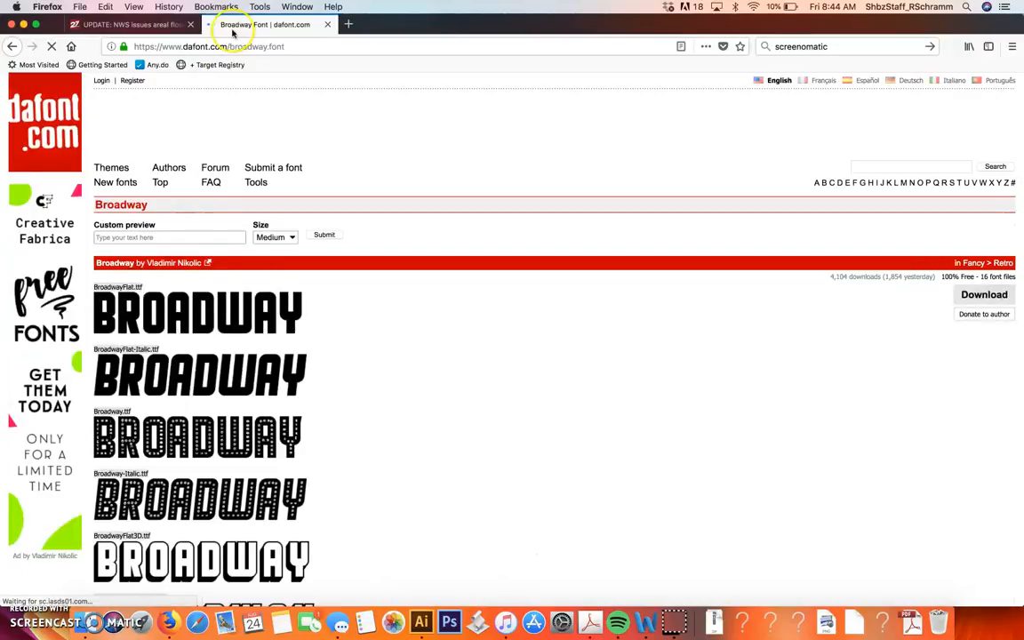
Preview the text "The History of the Kitten" in the Broadway font and look through its style variants
click(421, 623)
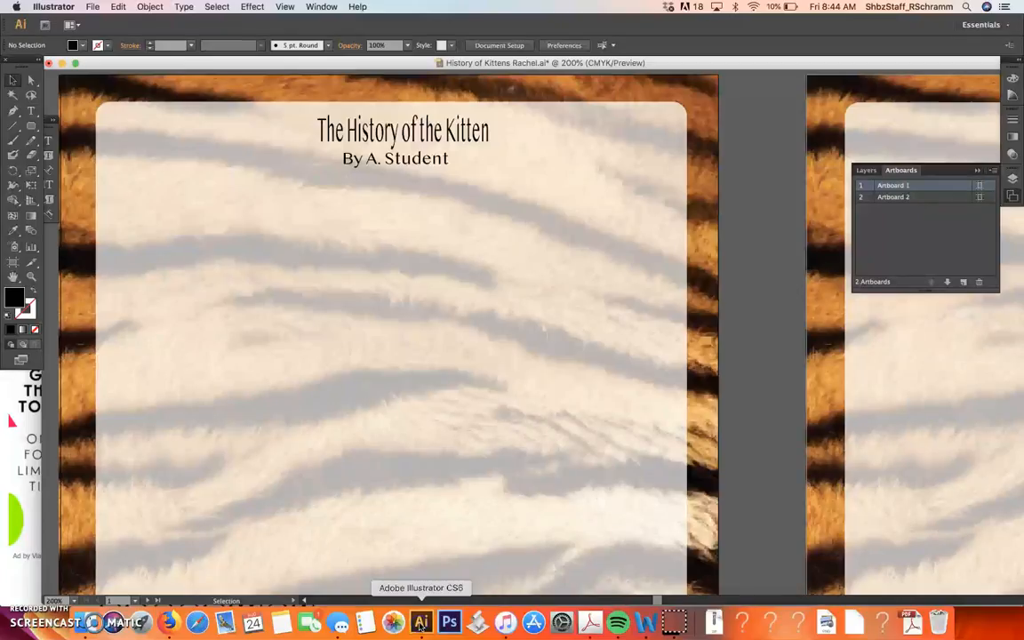
click(56, 62)
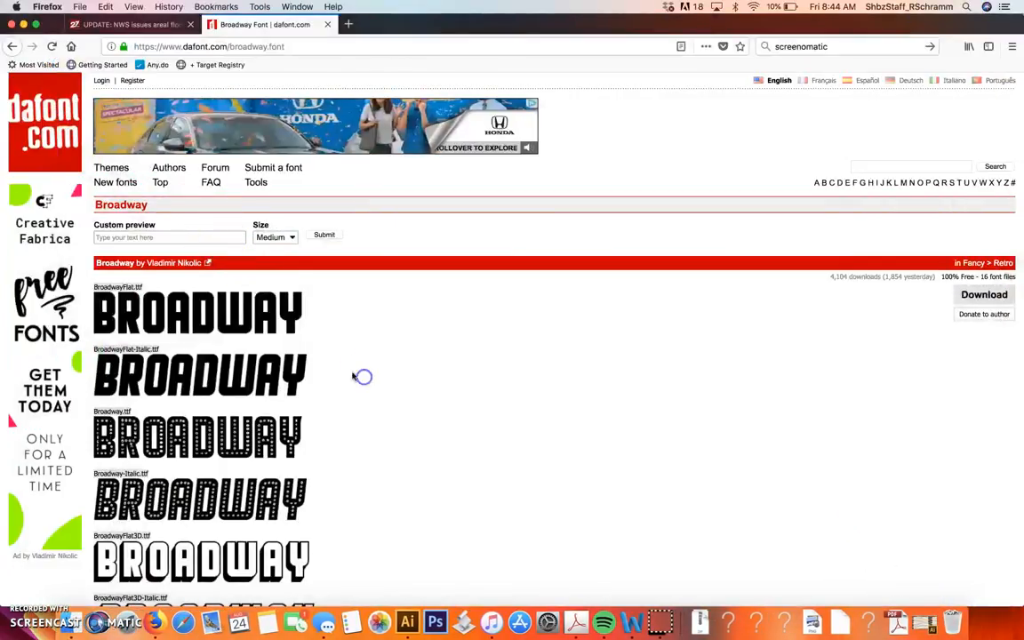
click(125, 237)
text(The )
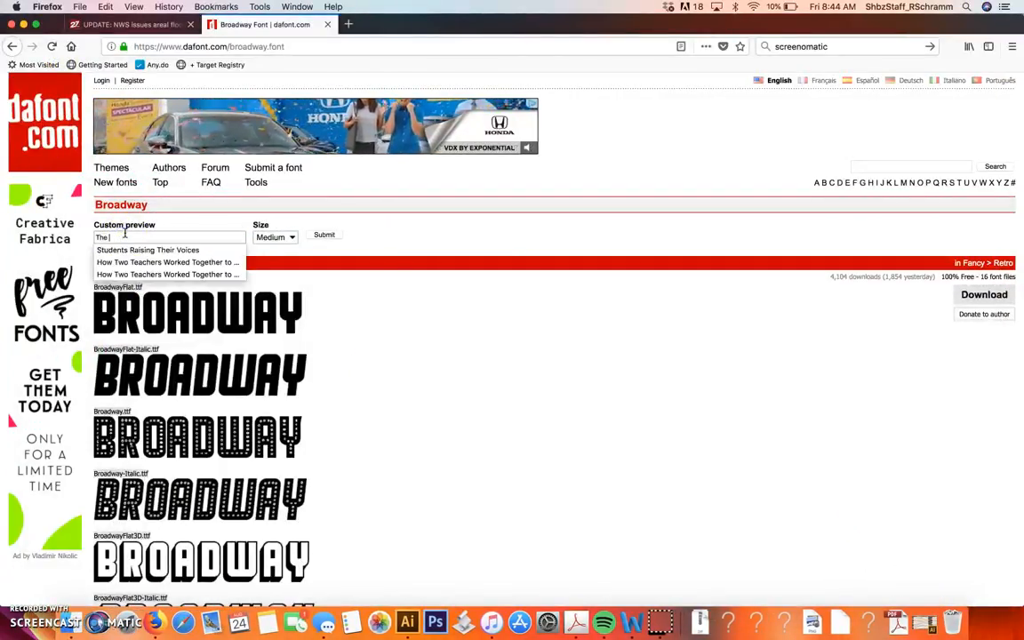
text(History of th)
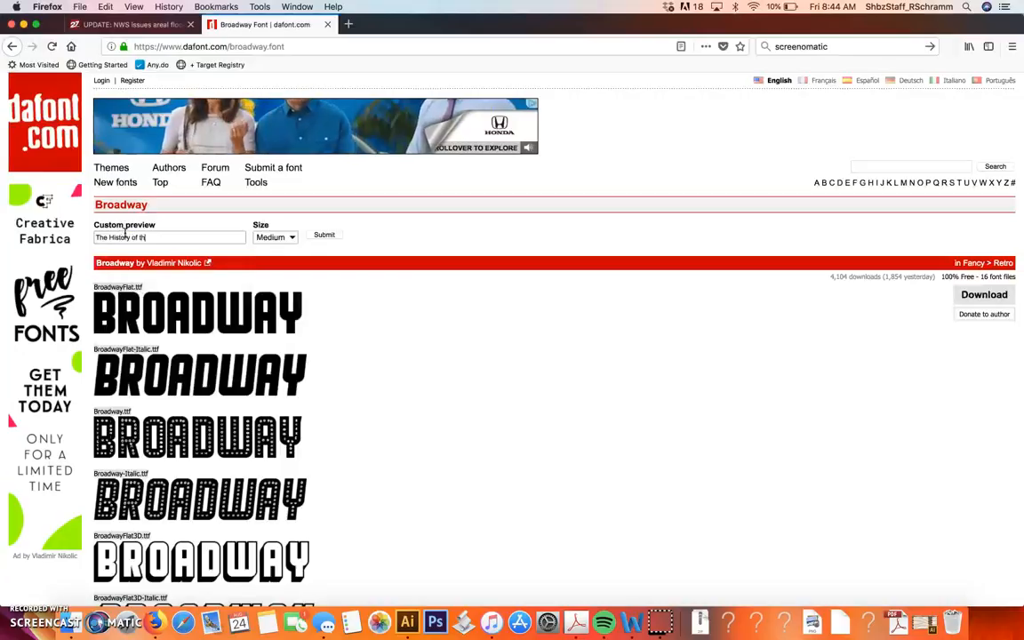
text(e Kitten)
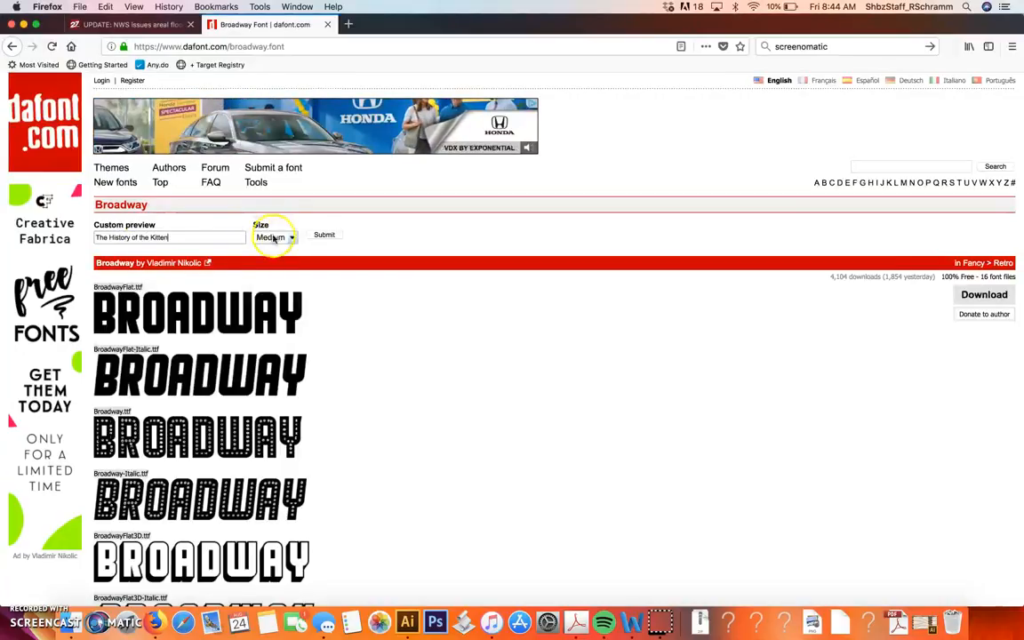
click(324, 236)
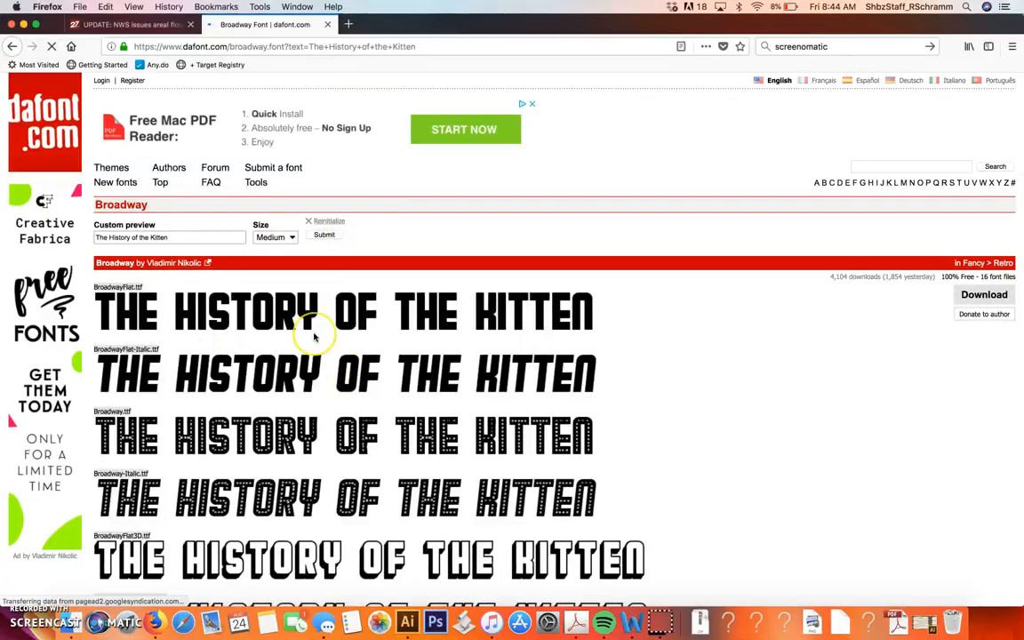
scroll(313, 336, down, 5)
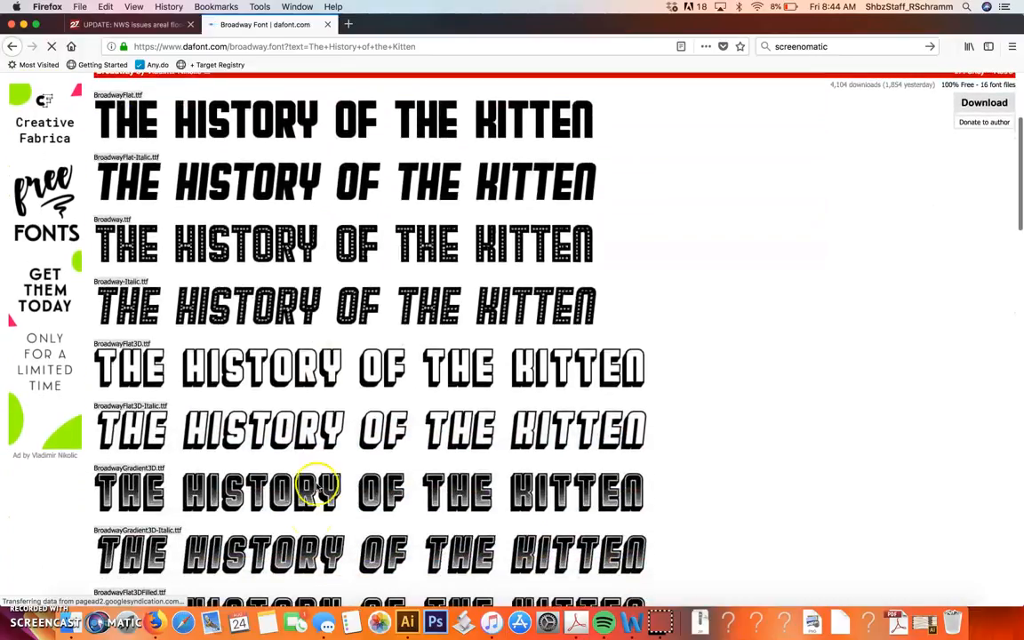
scroll(296, 537, down, 2)
scroll(258, 507, down, 3)
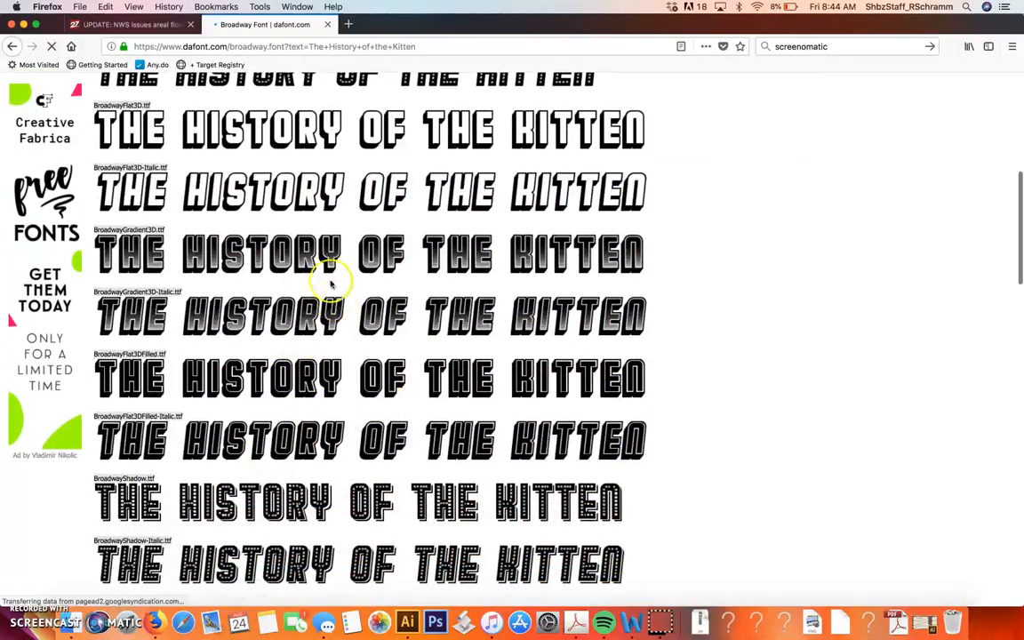
Capture a screenshot of the "The History of the Kitten" preview in the regular Broadway.ttf style
scroll(328, 277, up, 10)
scroll(307, 258, down, 1)
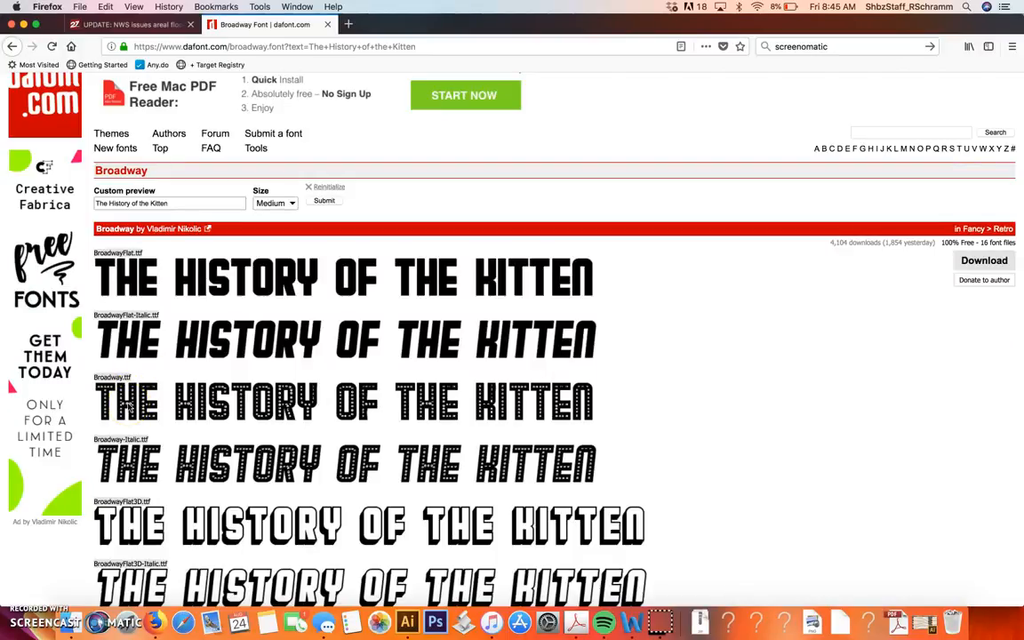
drag(129, 407, 602, 426)
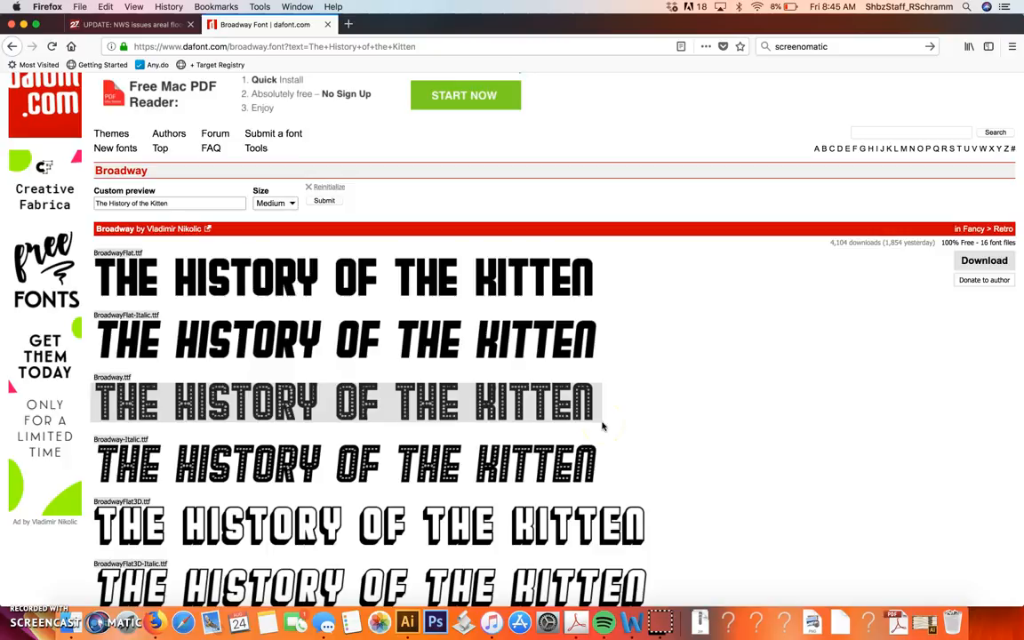
click(601, 427)
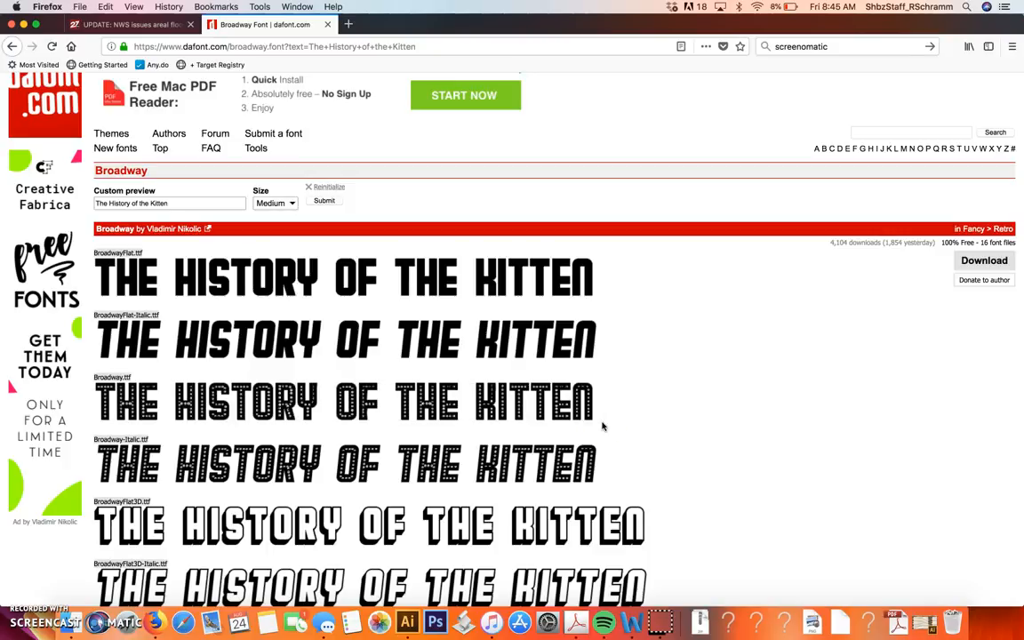
Minimize the browser and move the new title screenshot from the desktop into the Kitten Project folder
click(24, 25)
drag(984, 258, 844, 227)
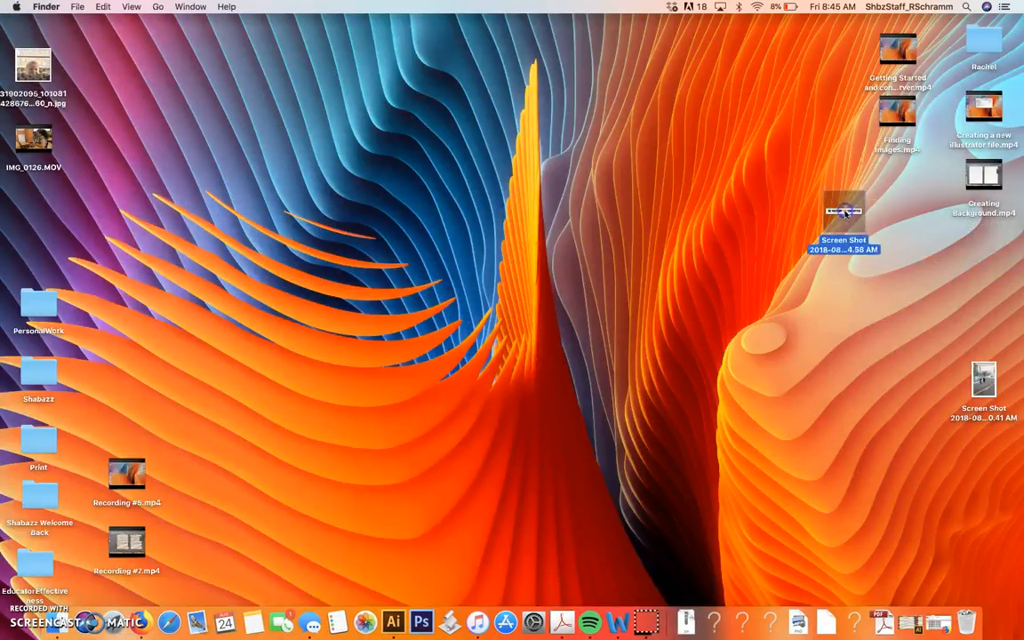
double_click(975, 44)
drag(847, 211, 539, 136)
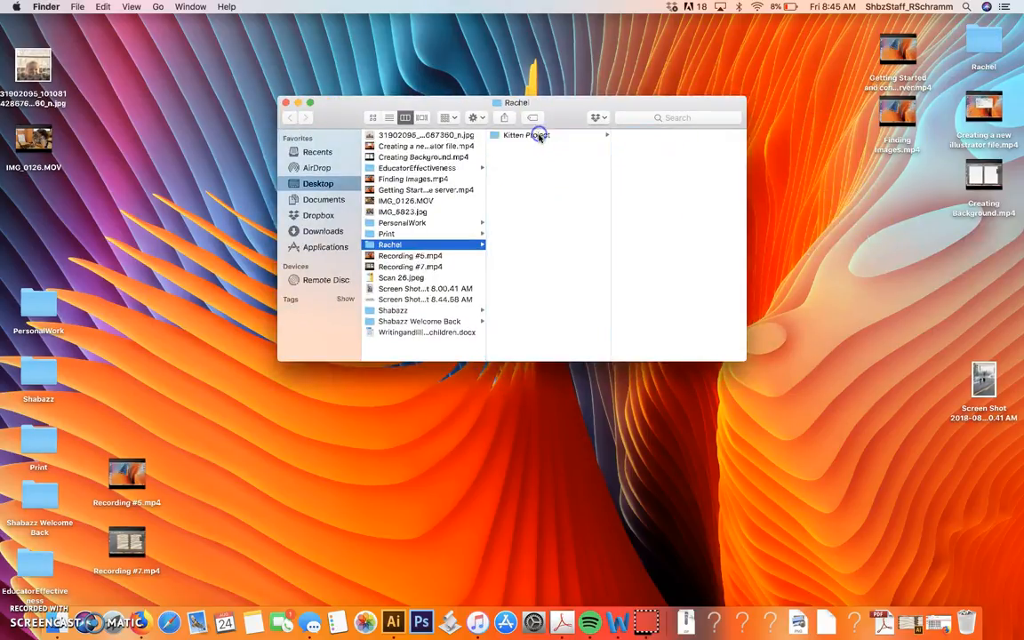
click(284, 103)
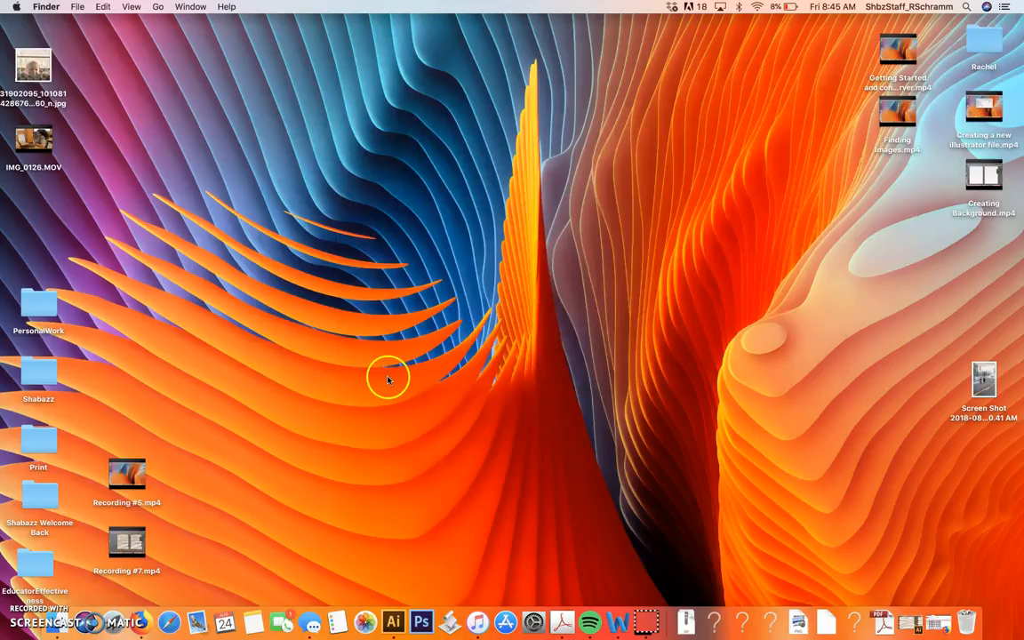
Switch to Illustrator and place Screen Shot 2018-08-24 at 8.44.58 AM from the Kitten Project folder into the document
click(394, 623)
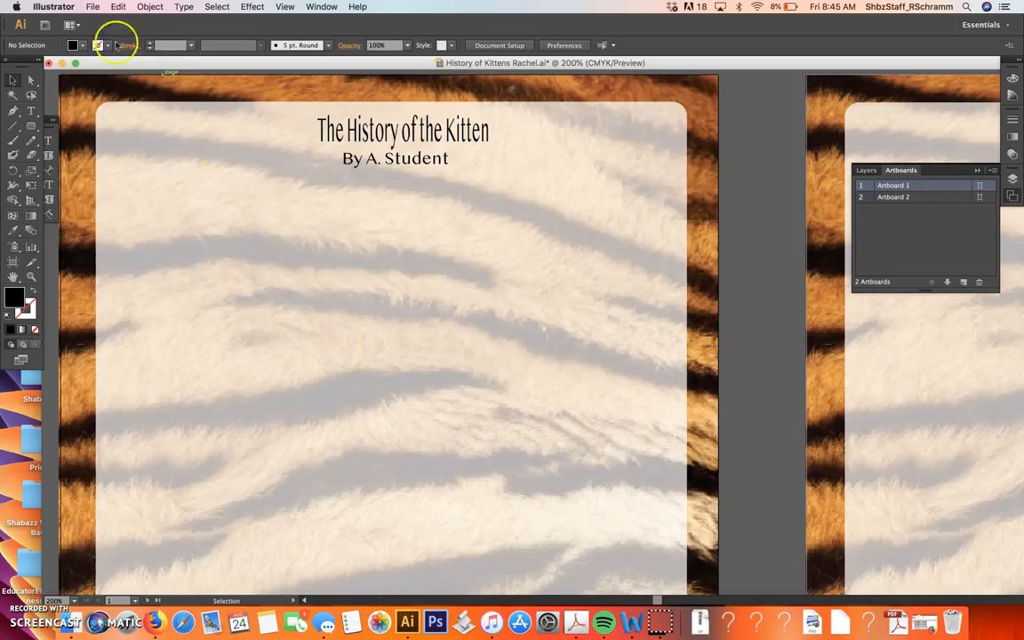
click(92, 6)
click(117, 187)
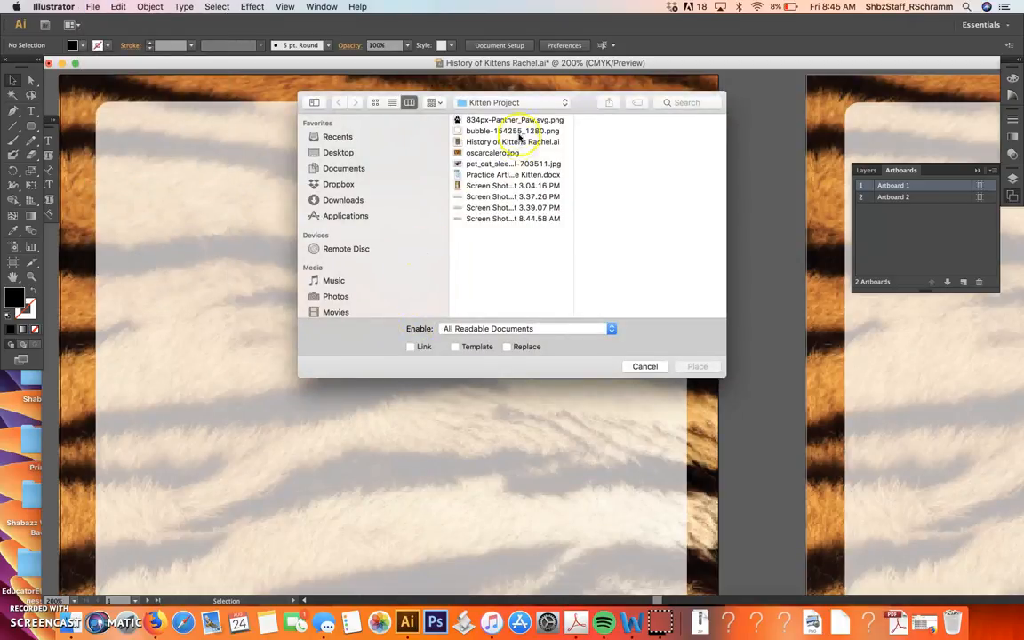
click(504, 218)
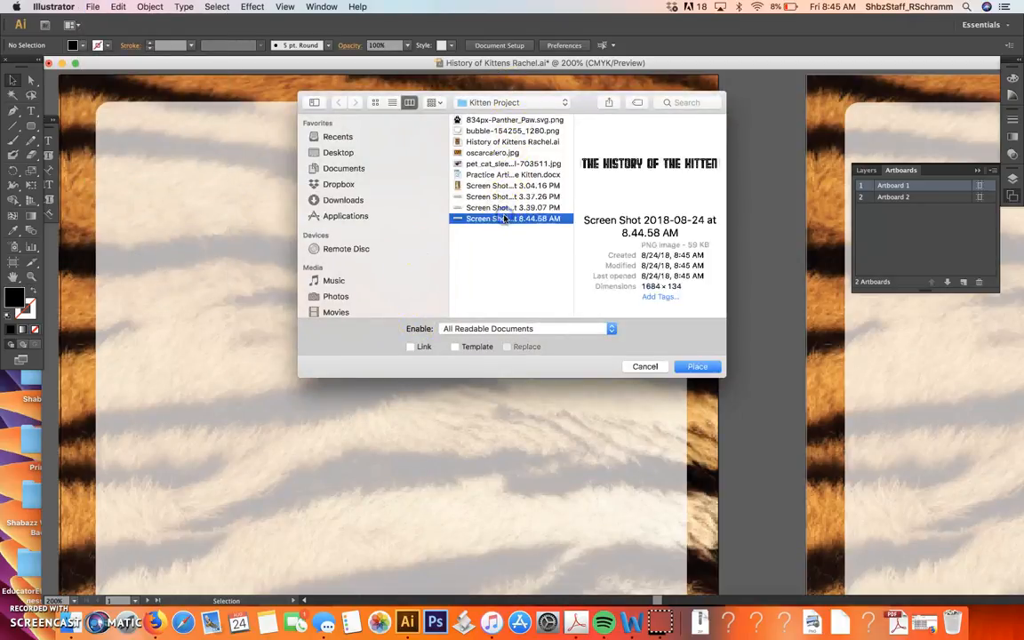
click(694, 367)
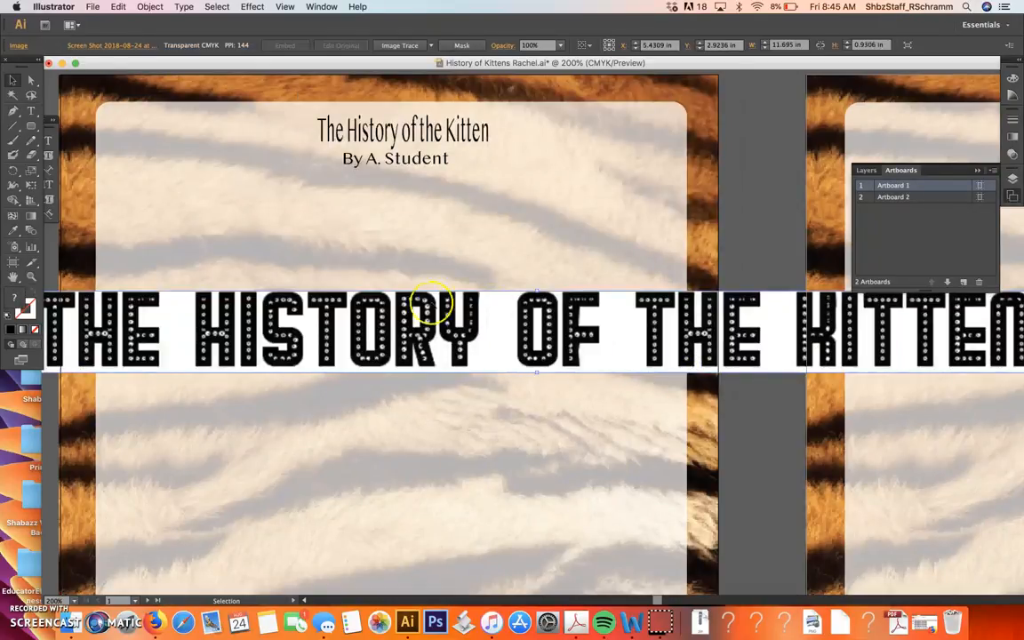
click(393, 392)
Move the placed title image below the byline and resize it to about 6.59 in wide and 0.60 in high
key(super+minus)
drag(225, 318, 283, 236)
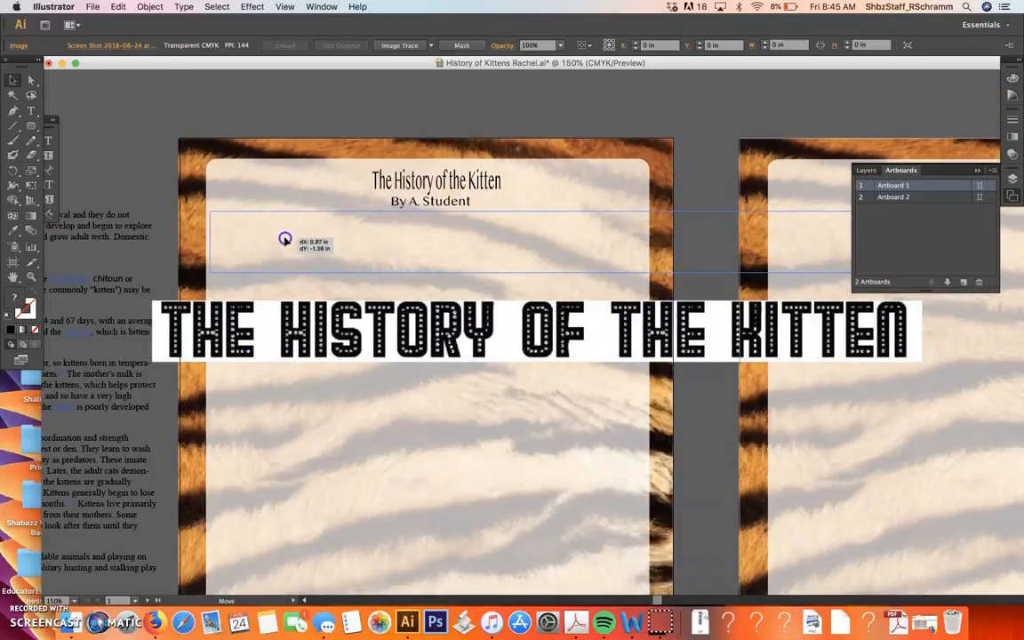
scroll(567, 316, right, 5)
scroll(567, 317, right, 6)
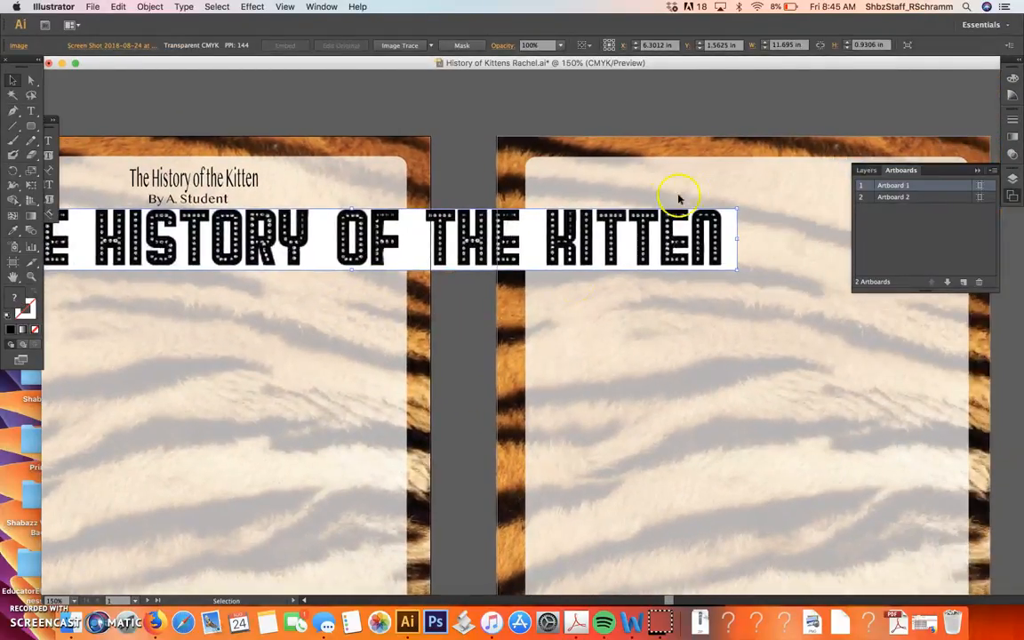
drag(737, 237, 403, 231)
scroll(405, 249, left, 12)
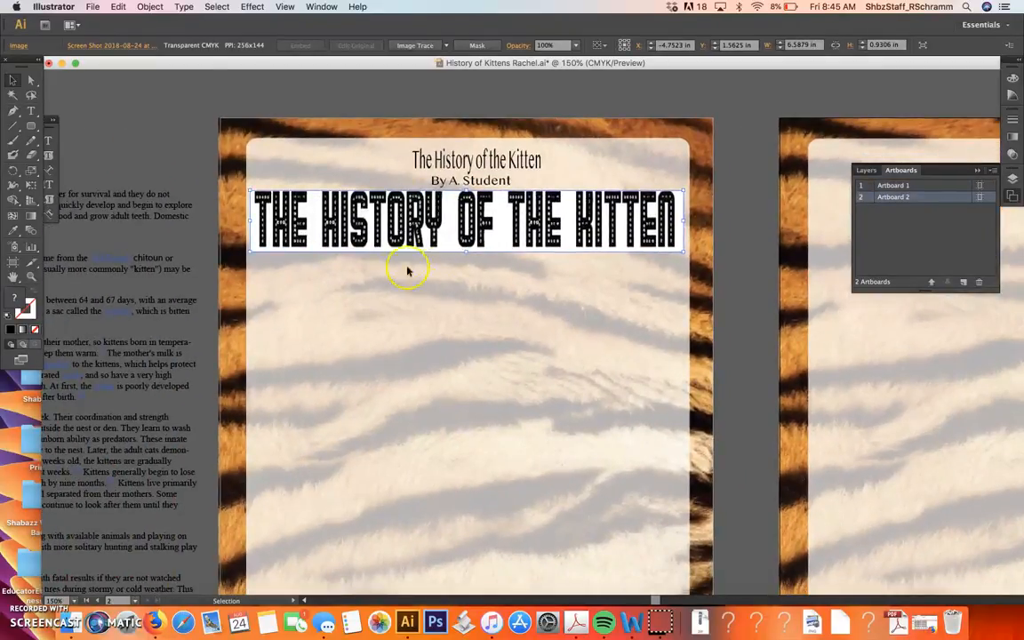
drag(466, 252, 466, 229)
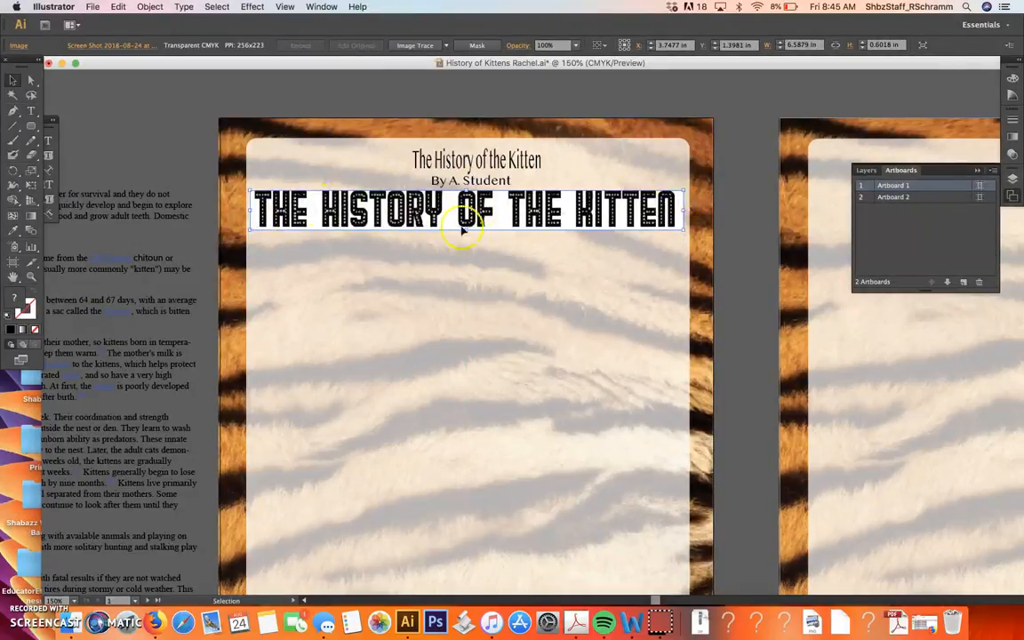
Trace the title image with Image Trace in Black and White mode, with Paths at 36% and Ignore White enabled, and deselect it
click(507, 261)
click(481, 213)
click(321, 6)
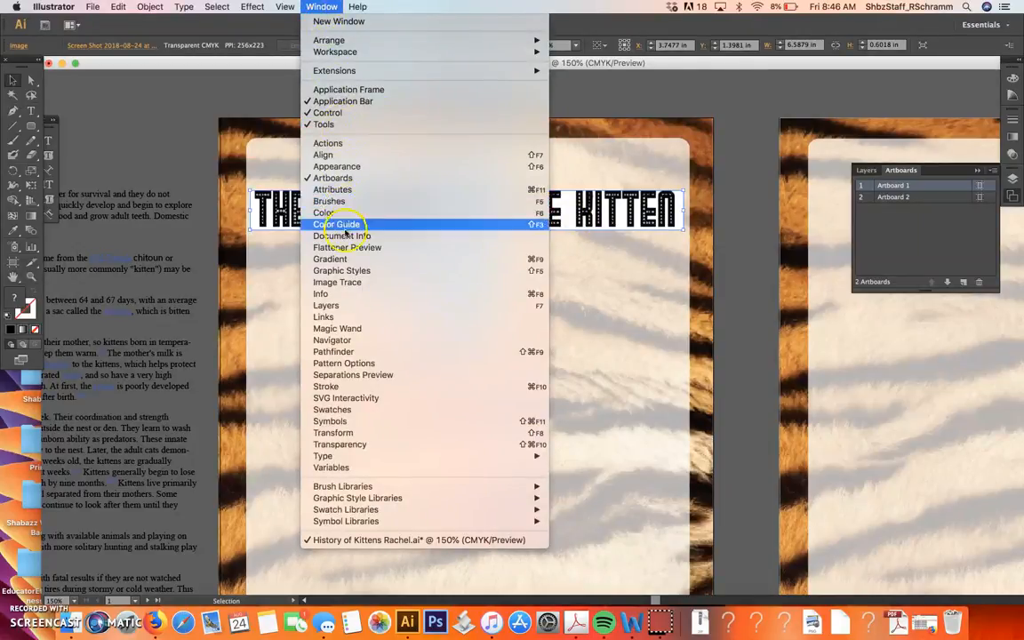
click(354, 283)
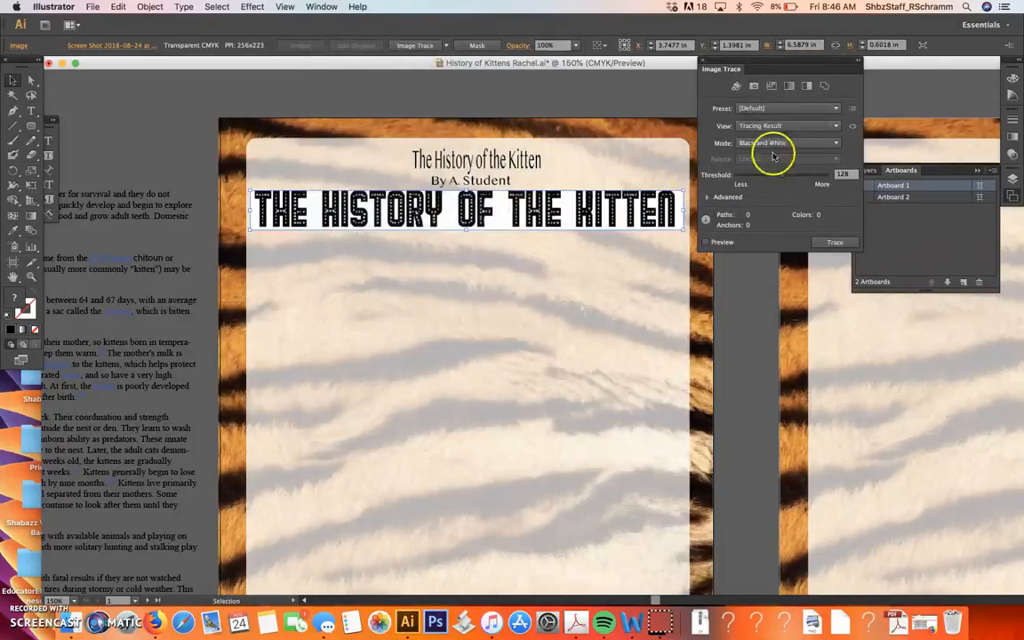
mouse_move(770, 64)
mouse_down()
mouse_move(692, 189)
mouse_move(726, 300)
mouse_up()
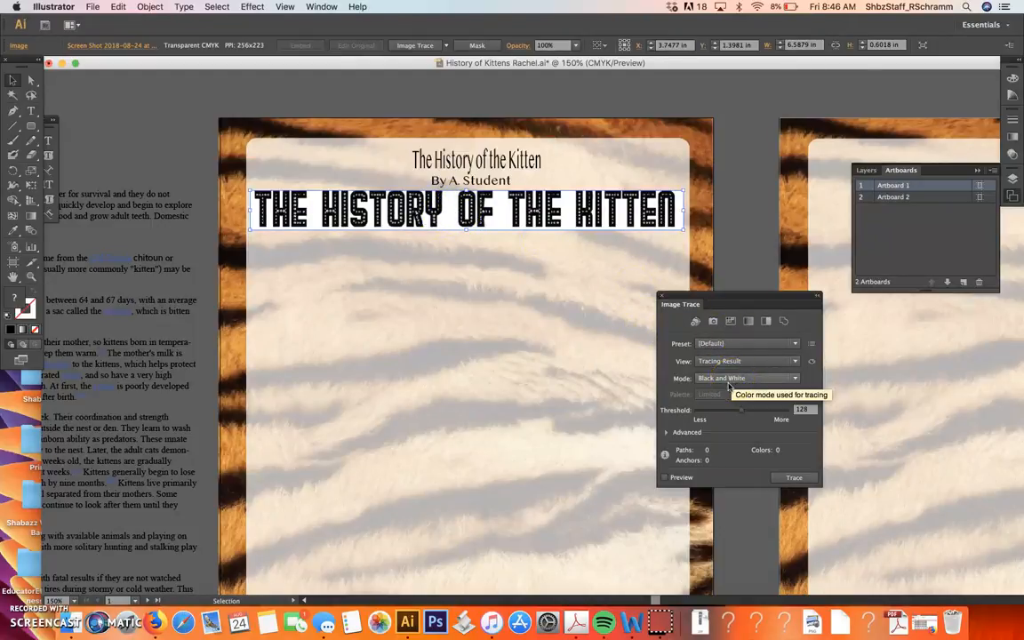
click(666, 432)
click(728, 450)
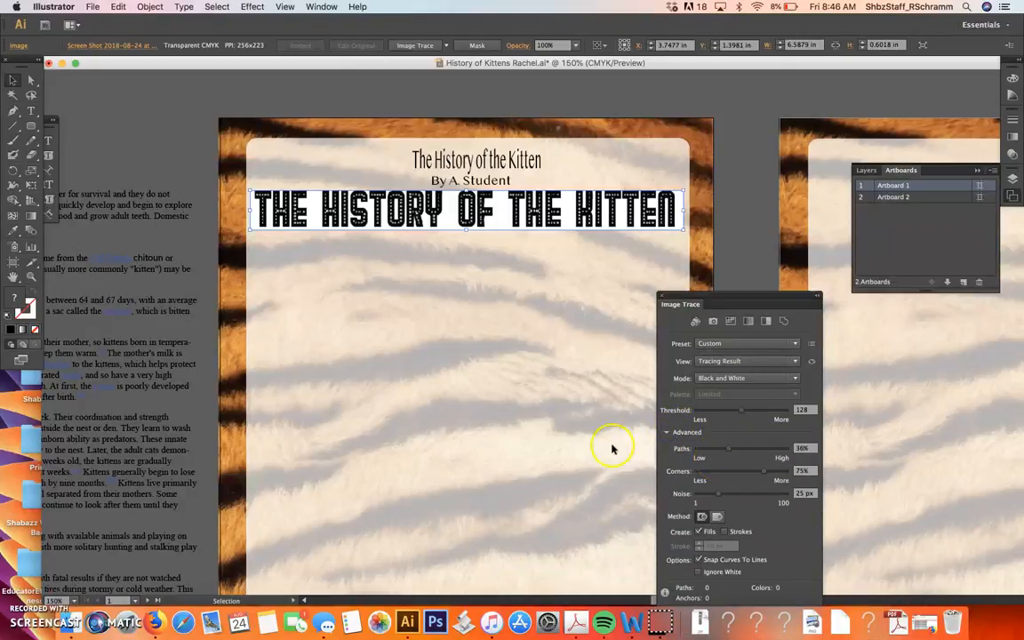
scroll(607, 449, down, 3)
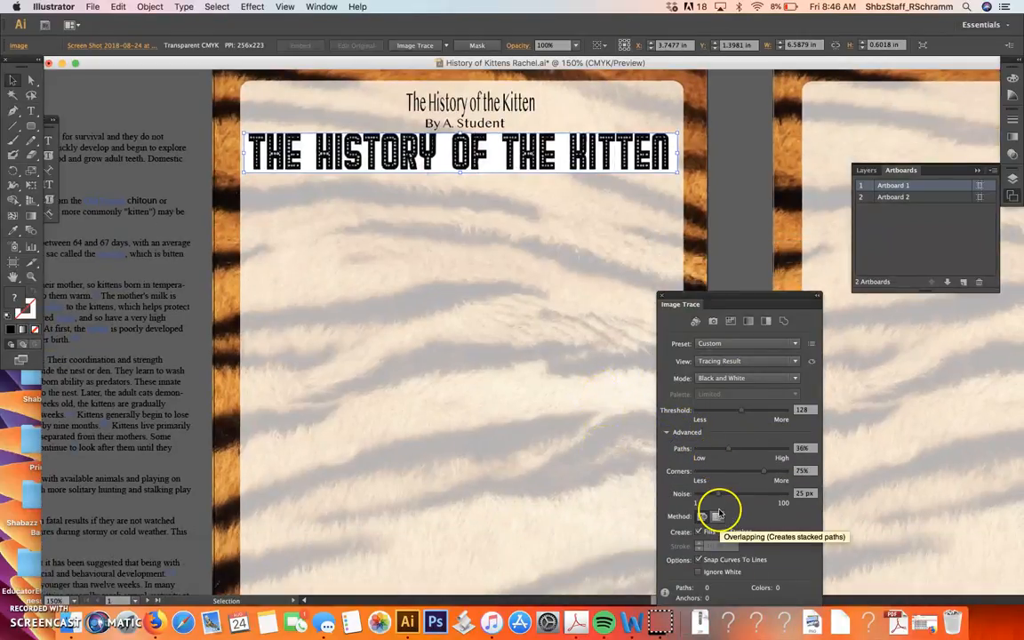
drag(730, 233, 728, 225)
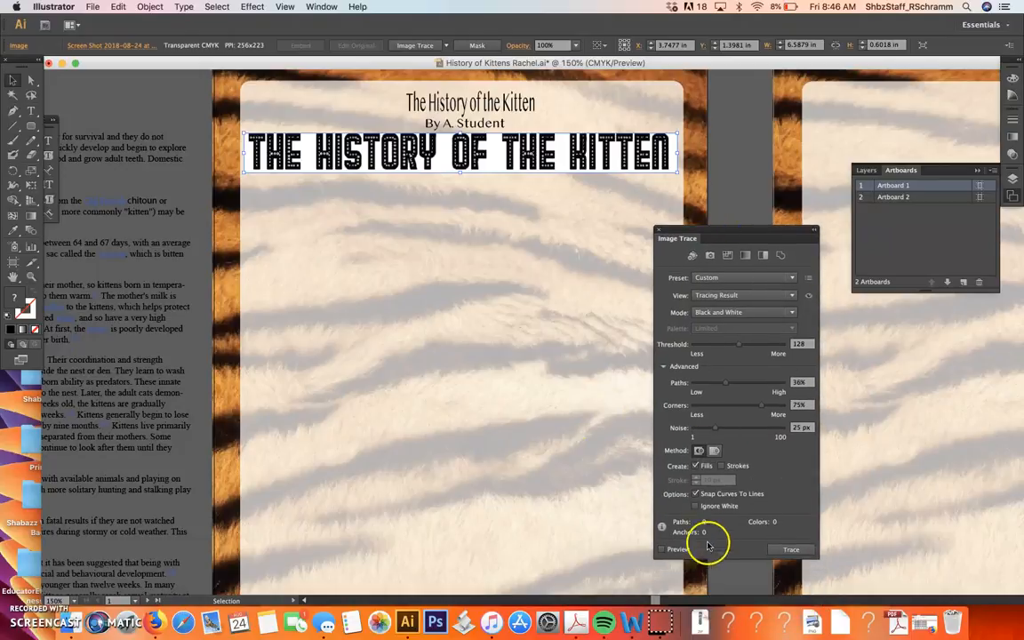
click(695, 505)
click(790, 544)
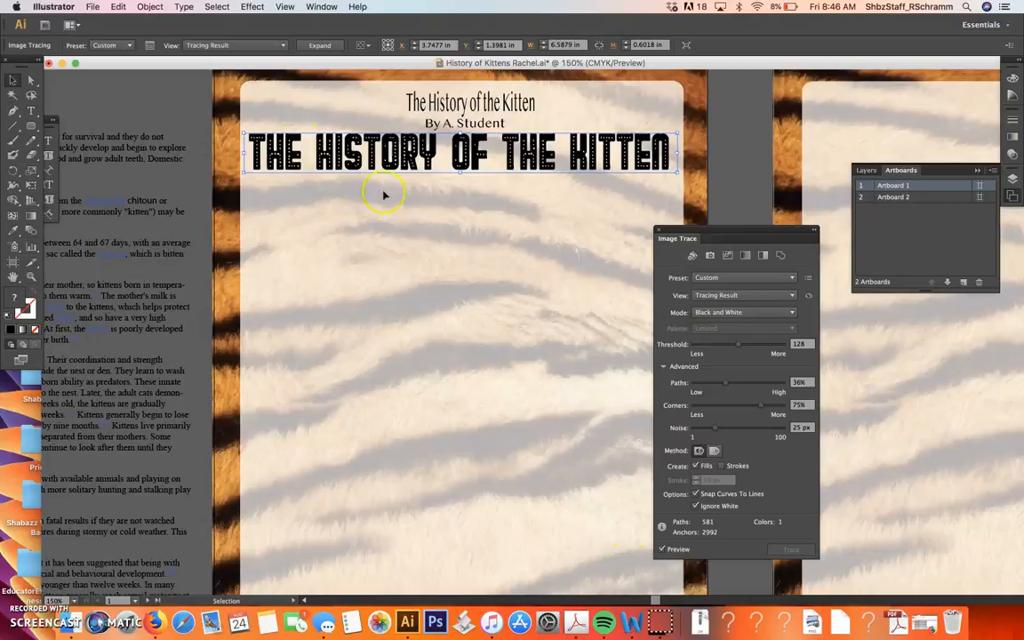
click(415, 242)
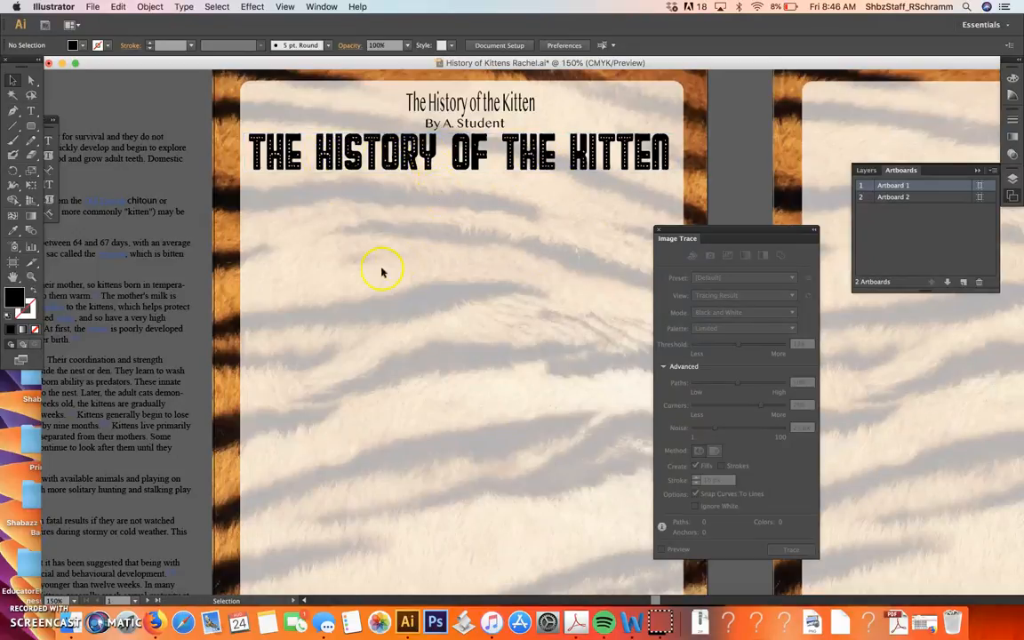
Switch to Firefox, preview "By A. Student" in the Broadway font at Small size, and capture a screenshot of a sample
click(155, 623)
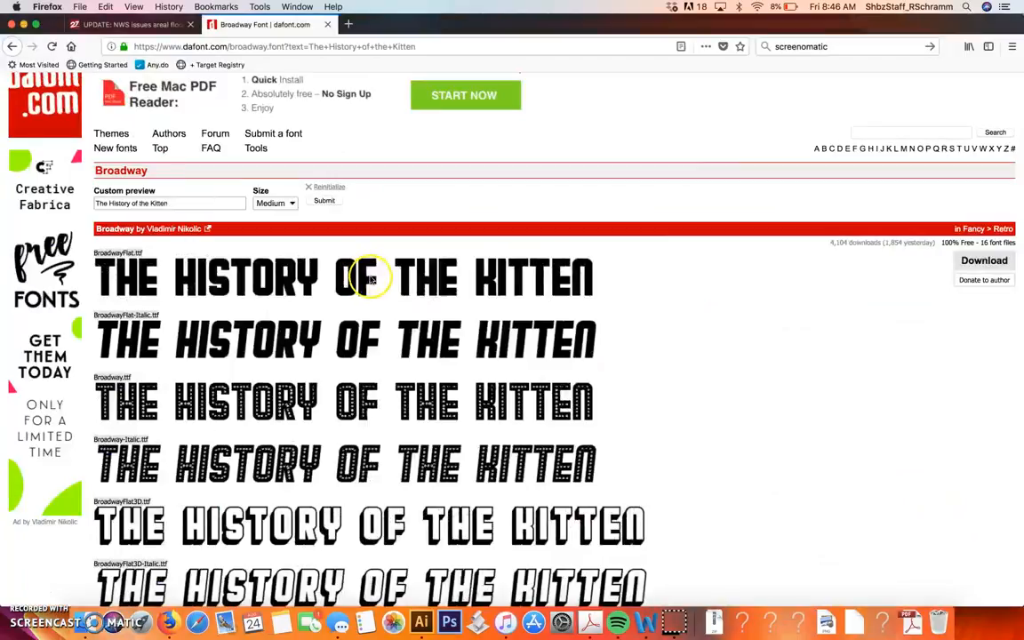
drag(171, 200, 13, 179)
text(By A. )
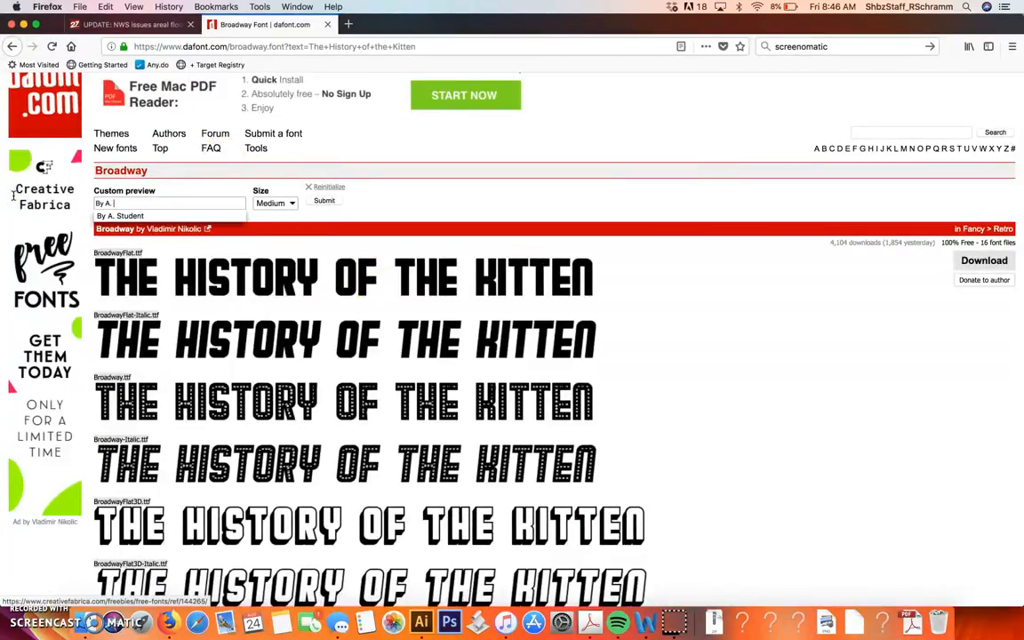
text(Student)
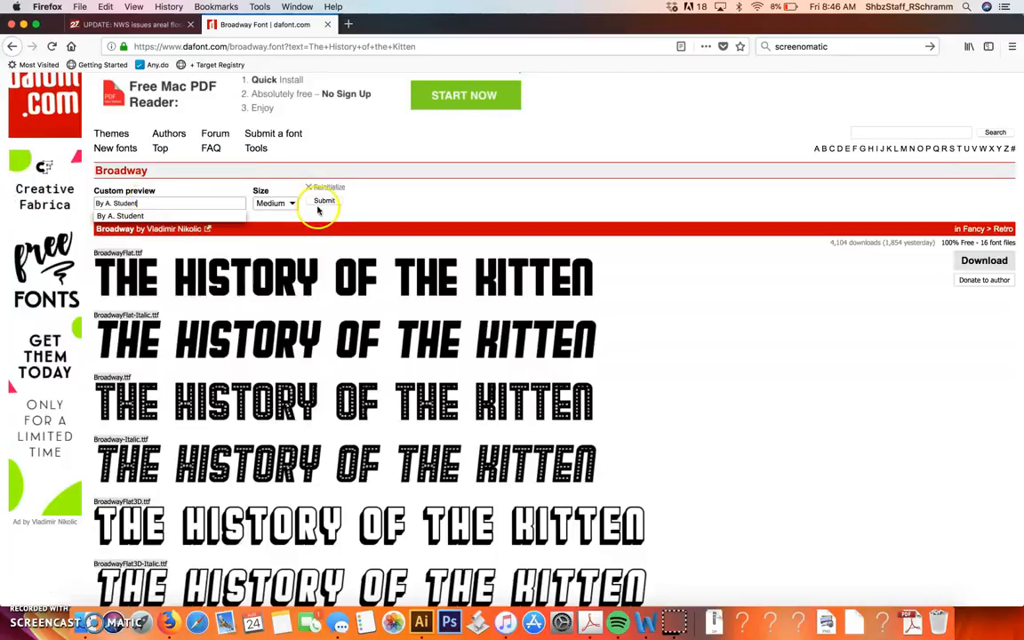
click(286, 203)
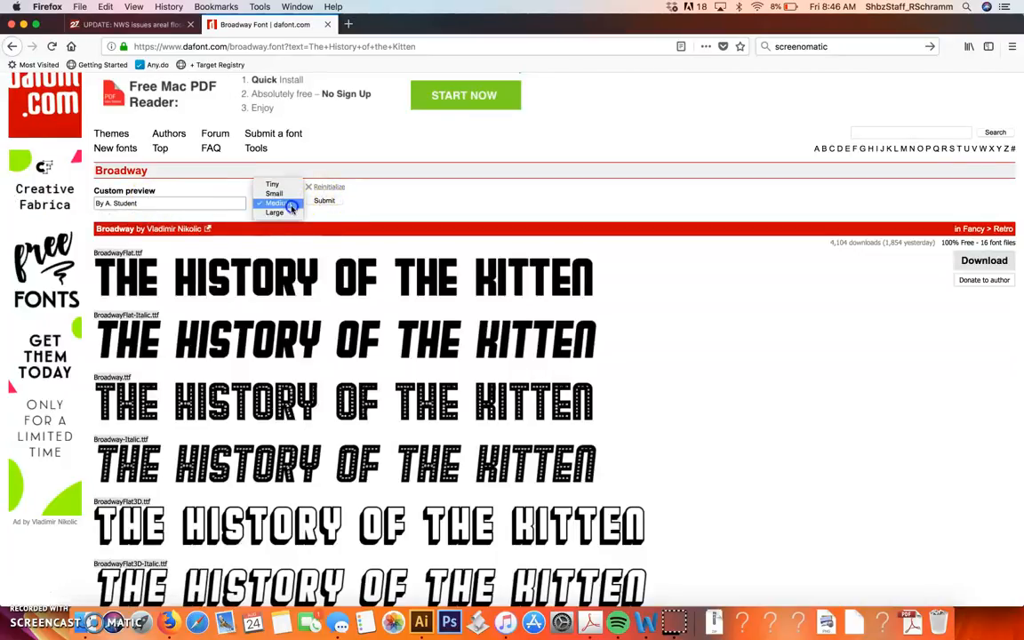
click(282, 194)
click(324, 200)
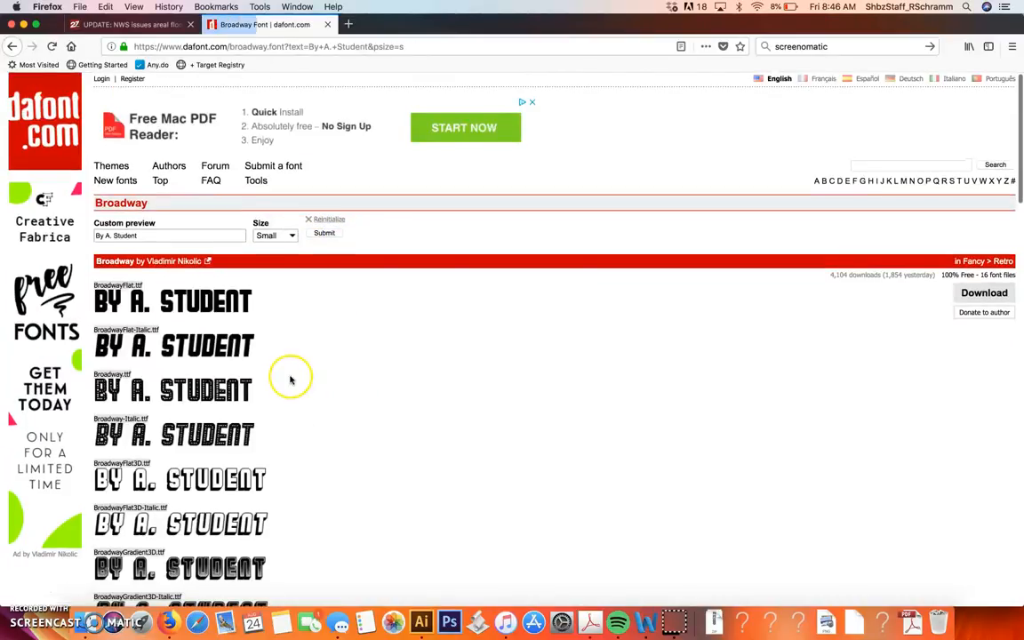
scroll(291, 372, down, 1)
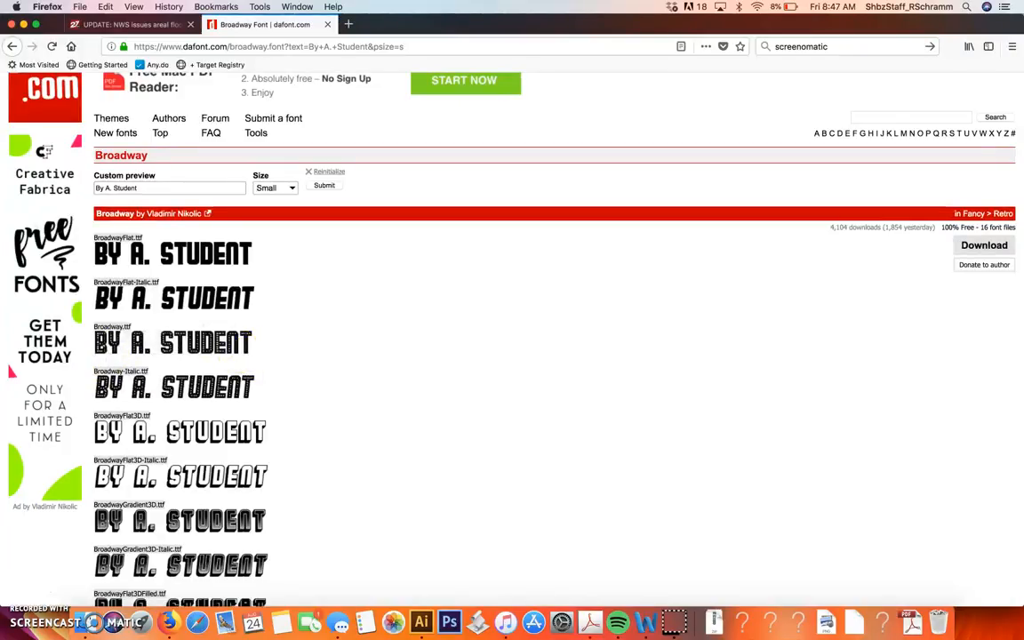
Minimize the open windows and move the byline screenshot from the desktop into the Kitten Project folder
click(23, 25)
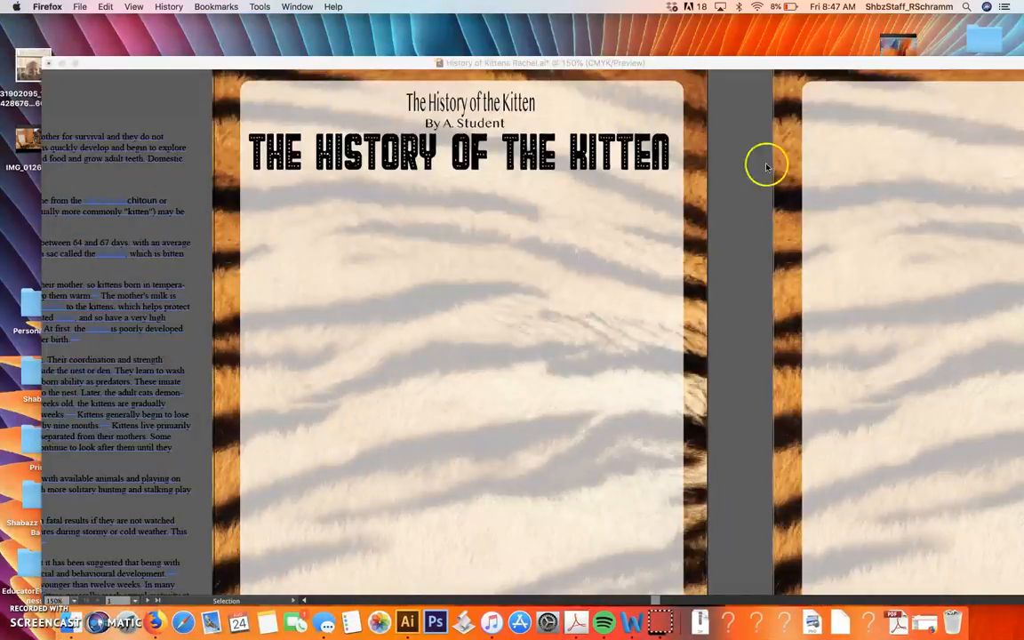
click(61, 63)
click(649, 171)
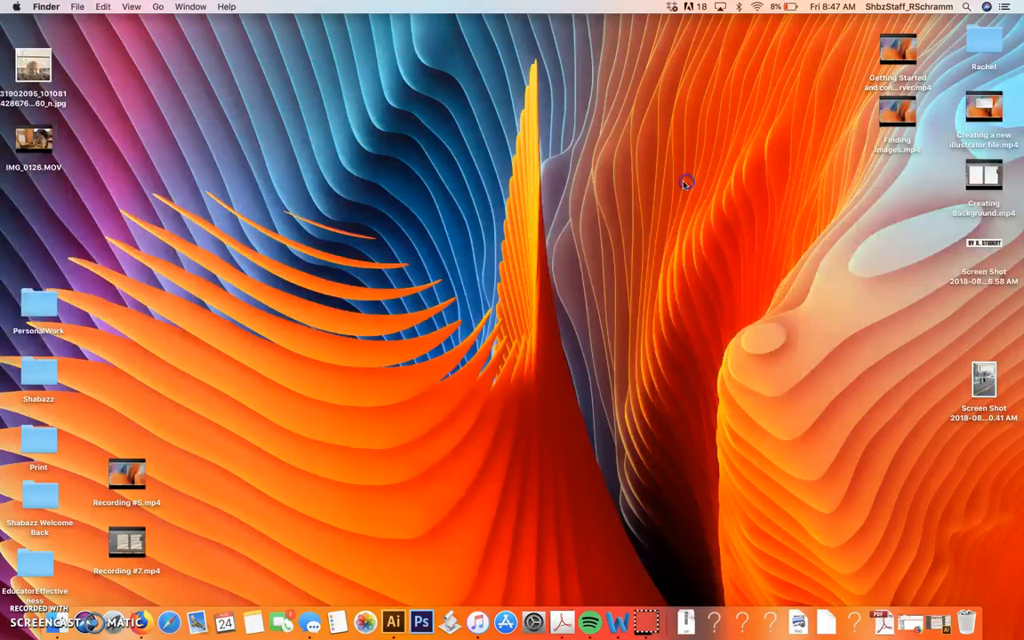
double_click(983, 40)
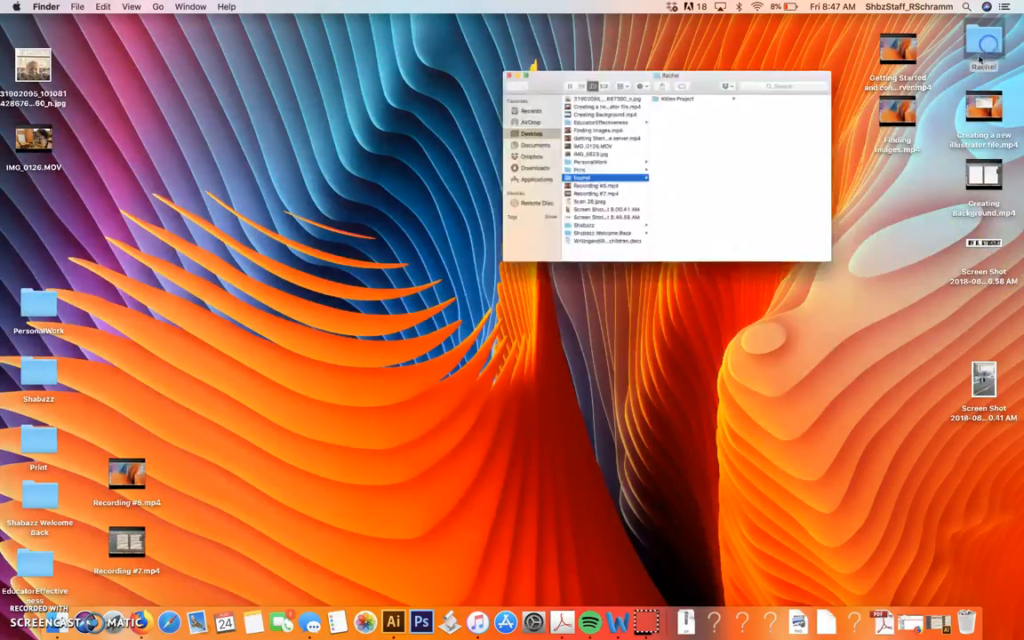
drag(982, 249, 526, 135)
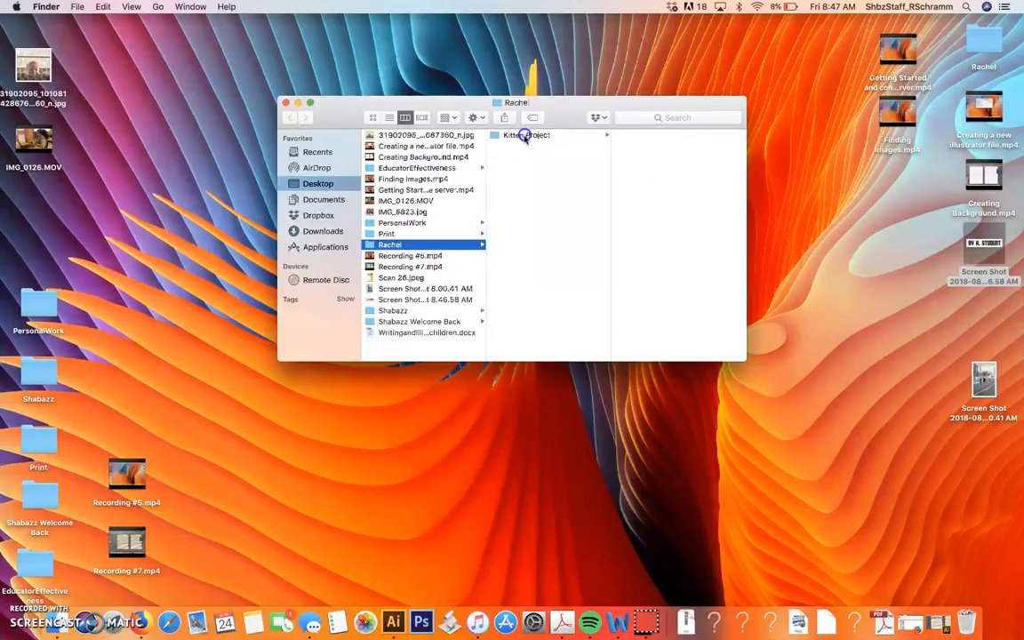
click(285, 102)
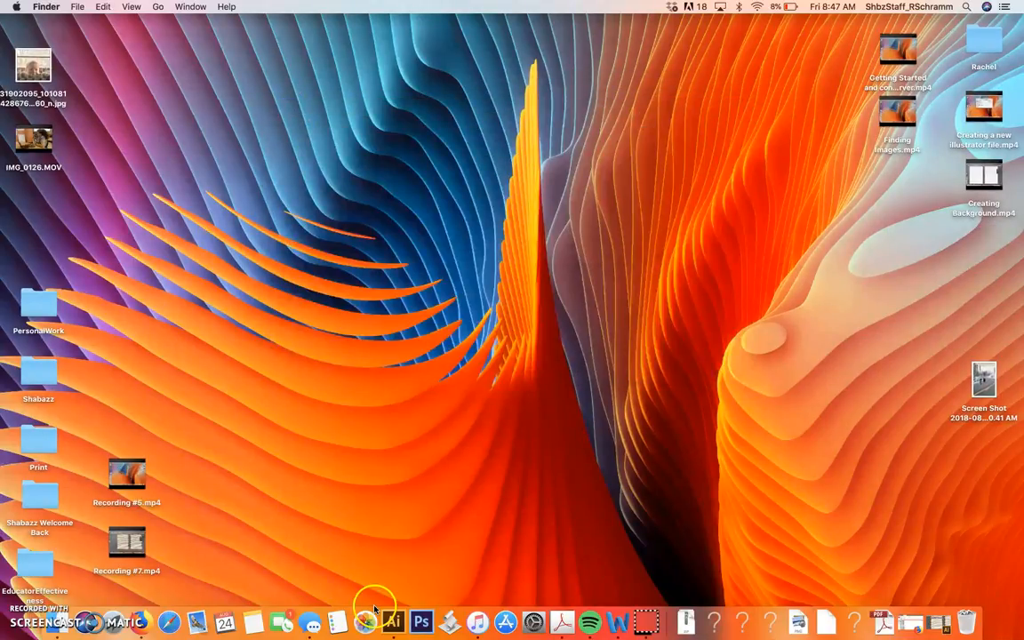
Switch to Illustrator and place the "By A. Student" screenshot from the Kitten Project folder into the document
click(394, 624)
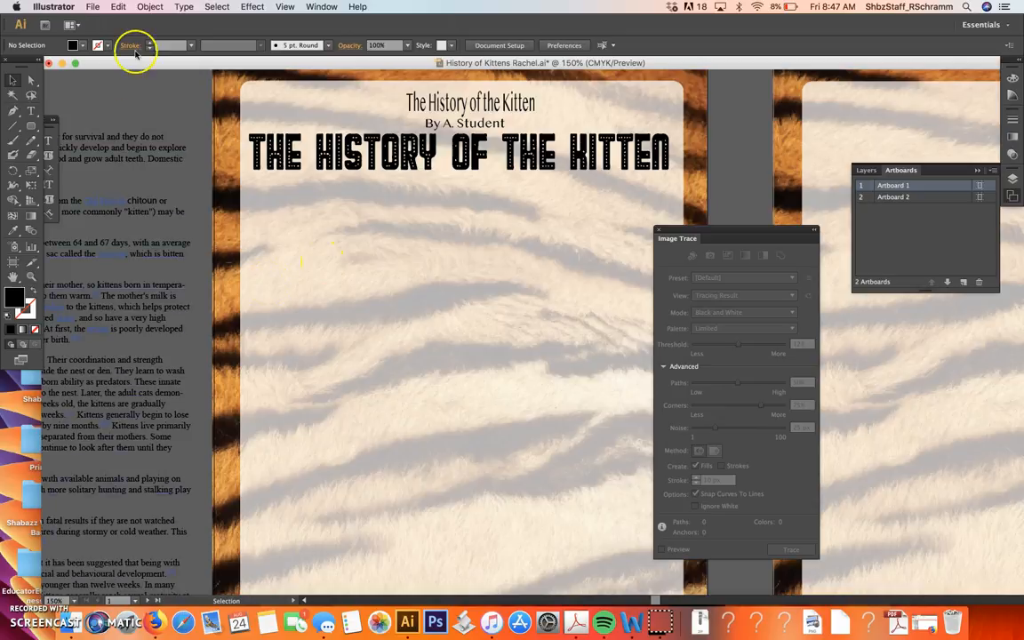
click(92, 6)
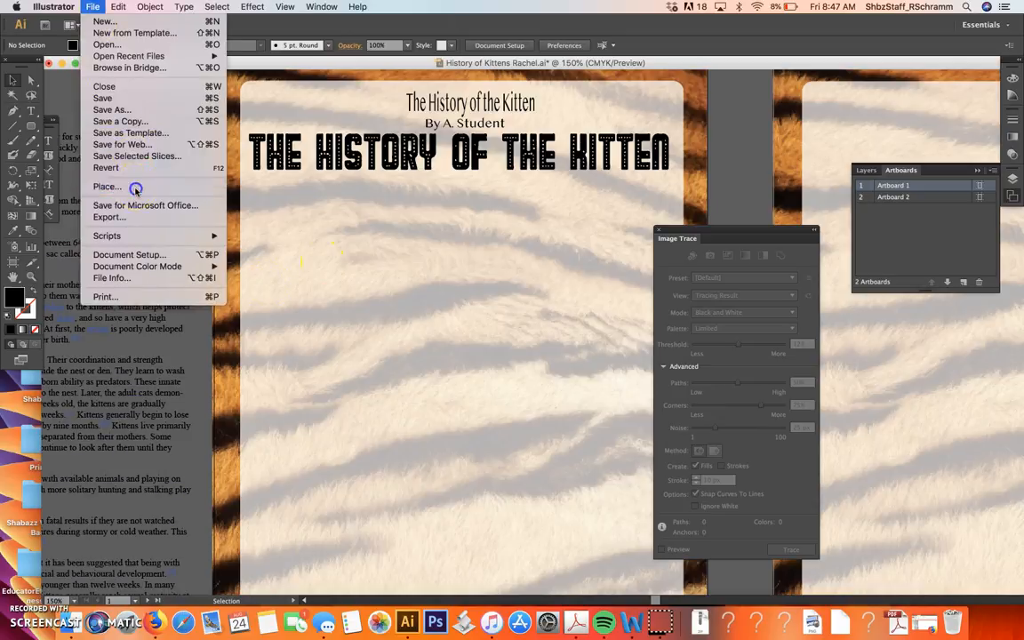
click(198, 196)
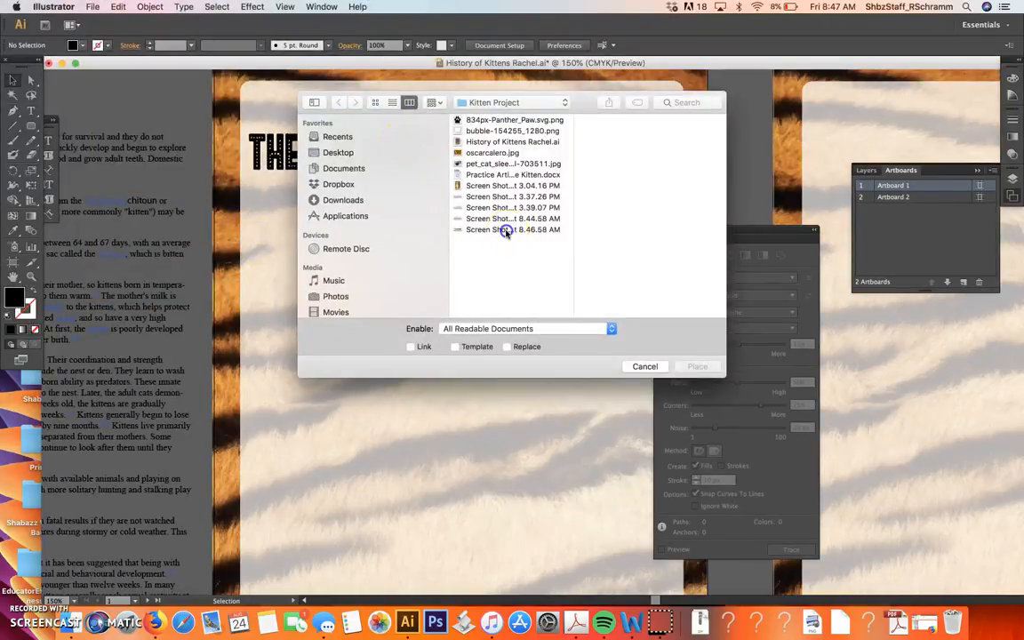
click(505, 231)
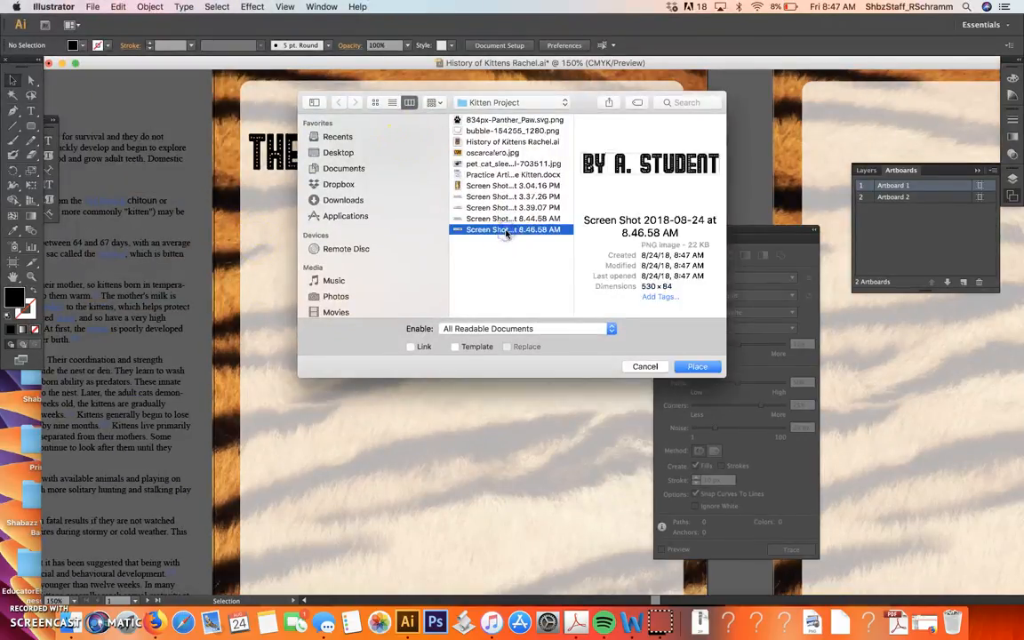
click(678, 367)
Move the placed byline image directly beneath the traced title, narrow it, centre it under the title and deselect it
drag(528, 347, 442, 207)
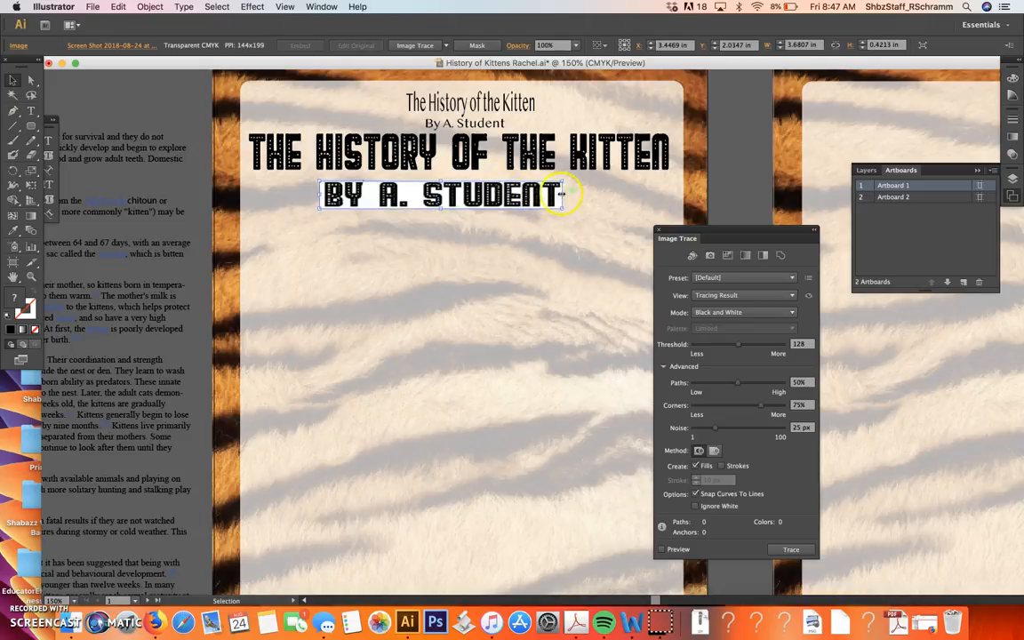
drag(555, 195, 526, 196)
mouse_move(428, 193)
mouse_down()
mouse_move(493, 196)
mouse_move(415, 191)
mouse_move(445, 192)
mouse_move(438, 187)
mouse_up()
click(517, 258)
Trace the byline image in Black and White mode with Ignore White enabled, deselect it and close the Image Trace panel
click(495, 189)
click(696, 506)
click(779, 555)
click(501, 316)
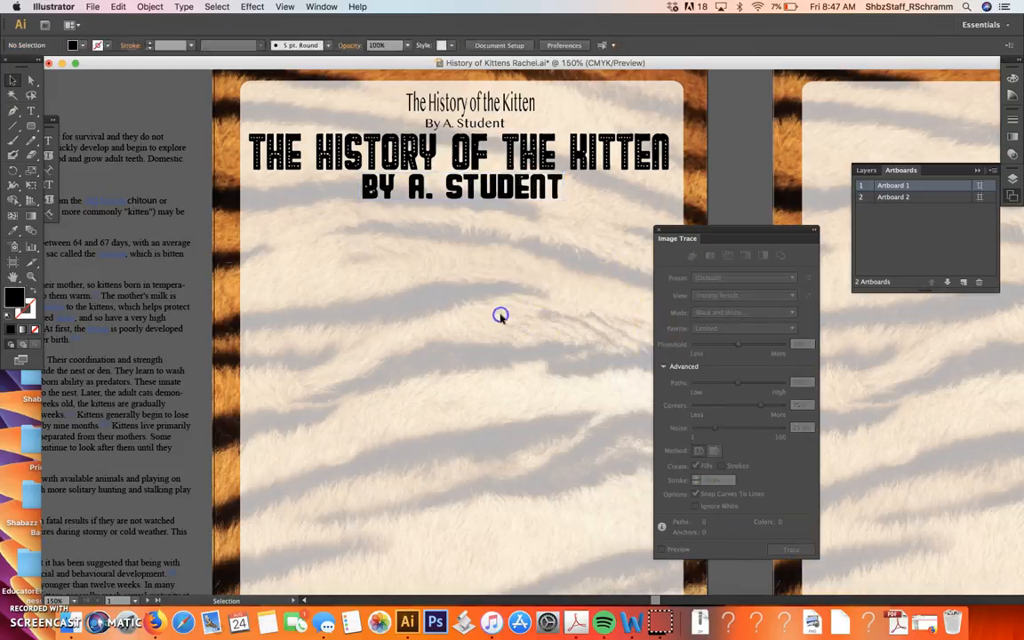
click(659, 230)
Delete the original typed title and byline text above the traced title
click(472, 101)
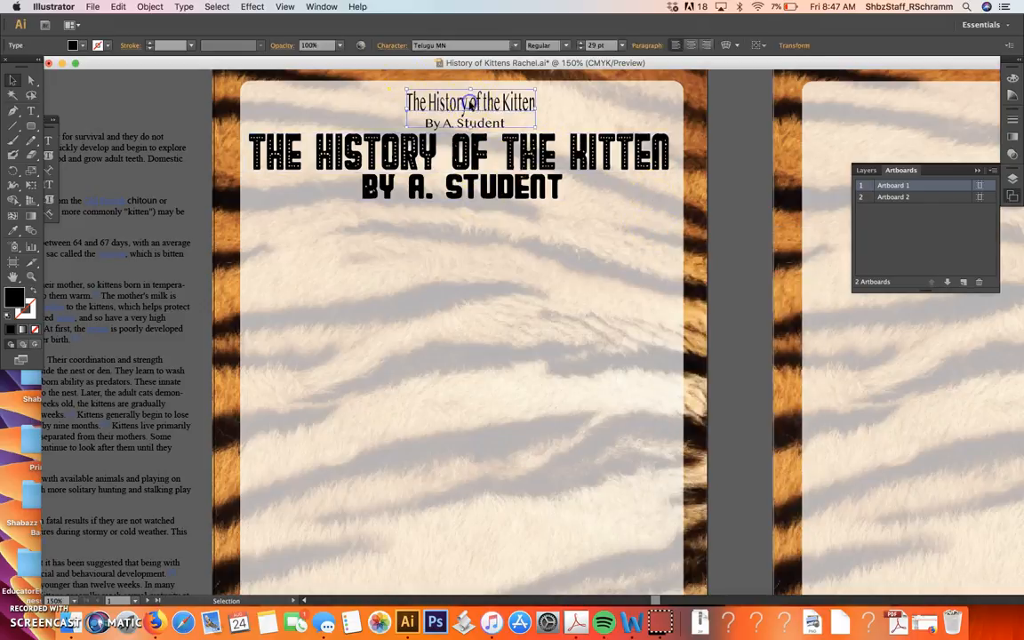
key(Delete)
click(468, 120)
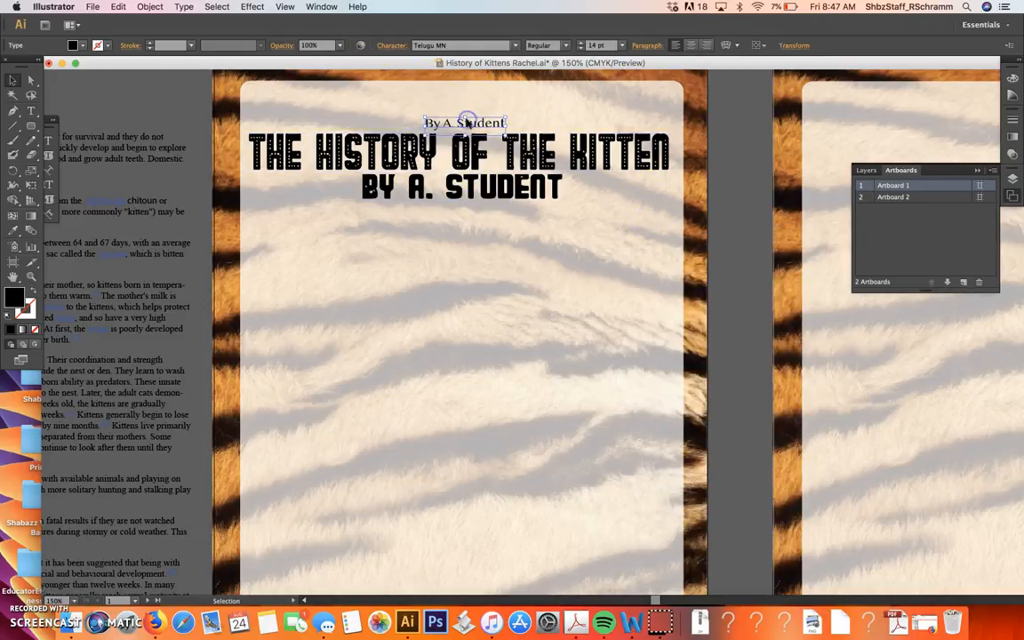
key(Delete)
Move the traced title up to the top of the first page's pale panel, with the traced byline centred directly beneath it
drag(464, 123, 458, 106)
drag(466, 190, 463, 143)
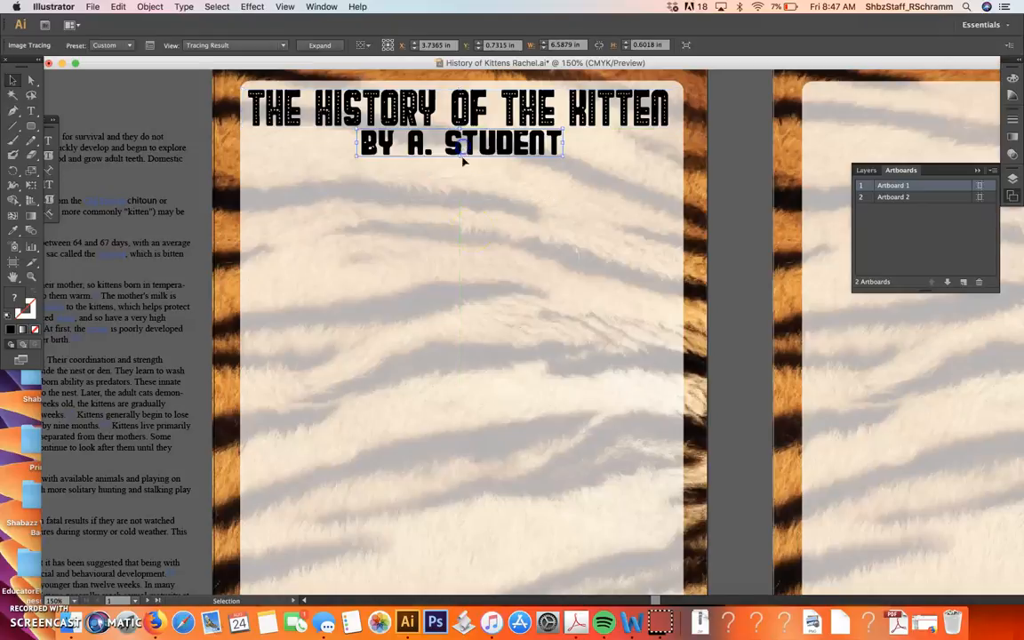
click(477, 275)
scroll(348, 240, down, 3)
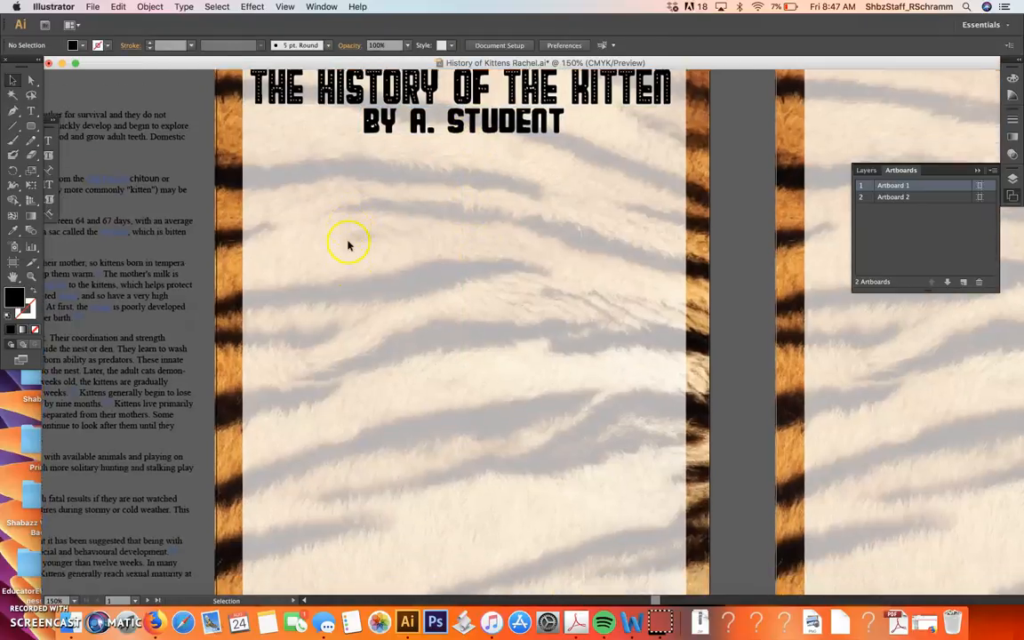
scroll(523, 293, up, 5)
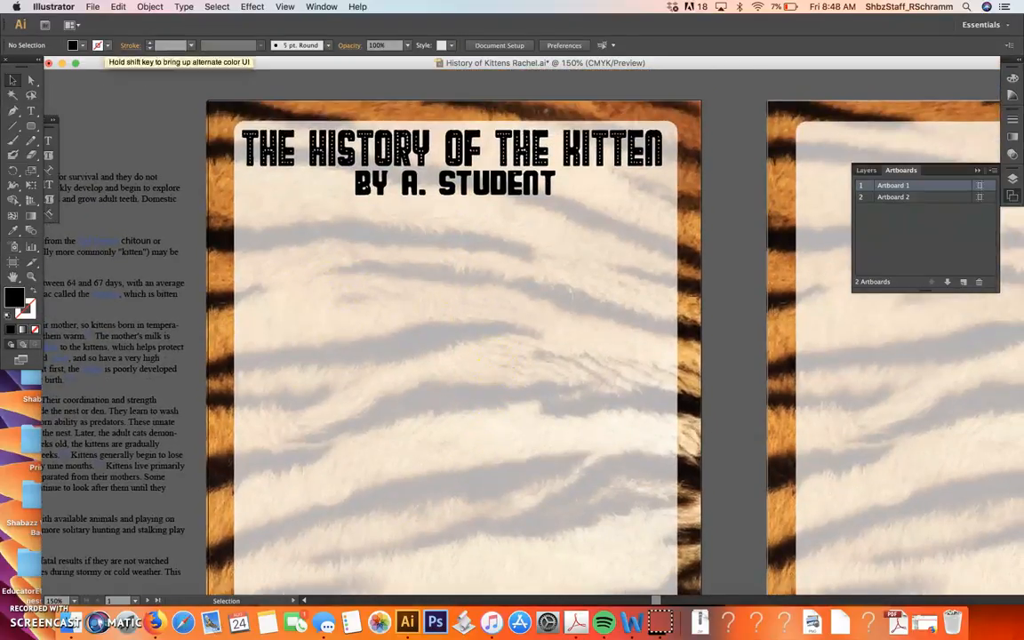
Save the document, continuing despite its modification outside Illustrator
click(93, 6)
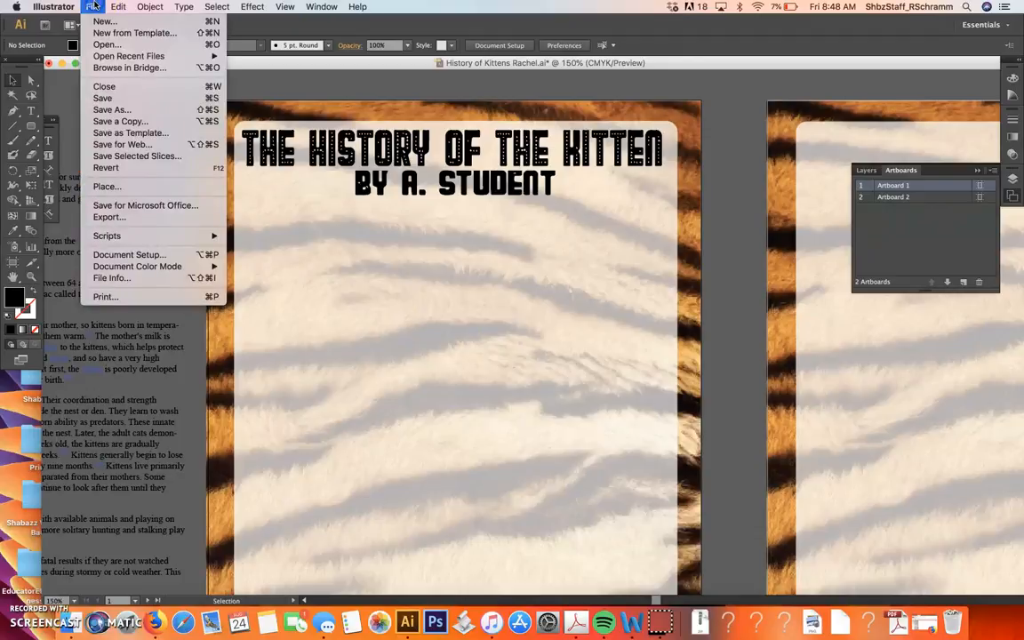
click(119, 98)
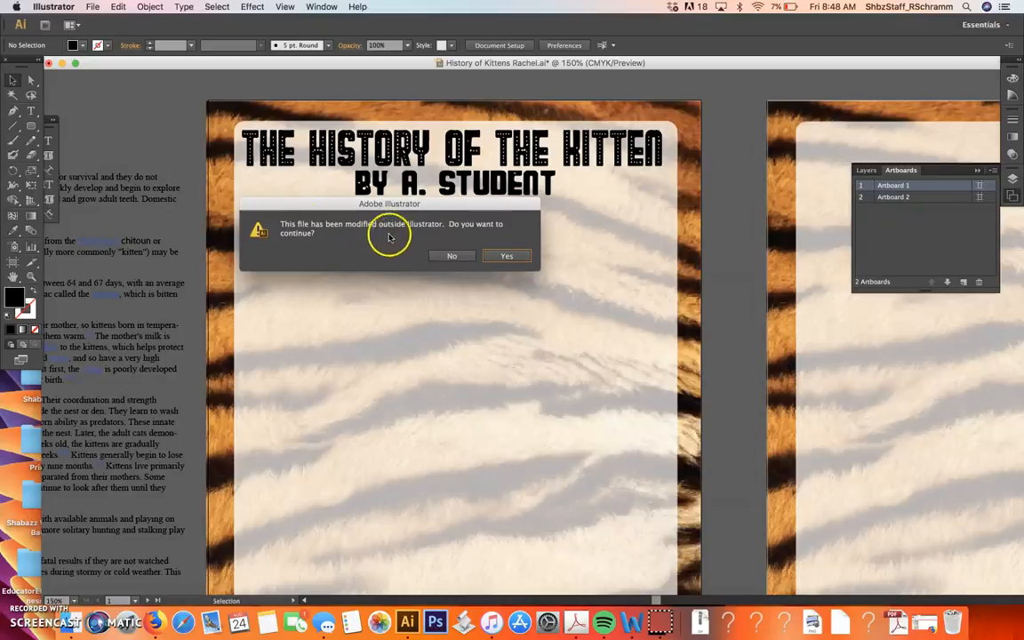
click(521, 259)
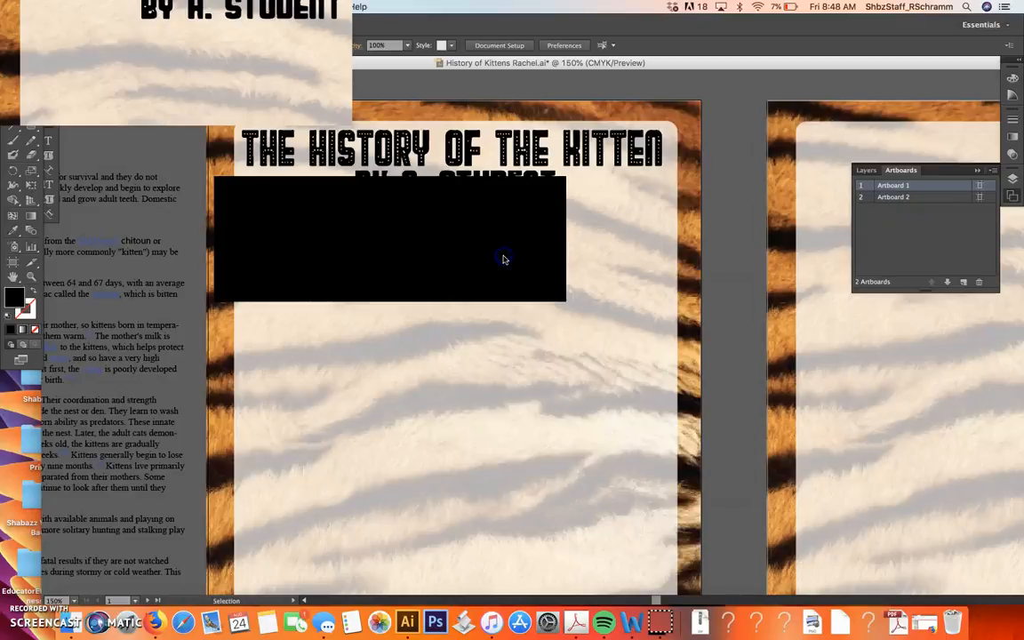
Save the document again under its existing name in the Kitten Project folder, replacing the file, in Illustrator CS6 format with PDF compatibility
click(93, 6)
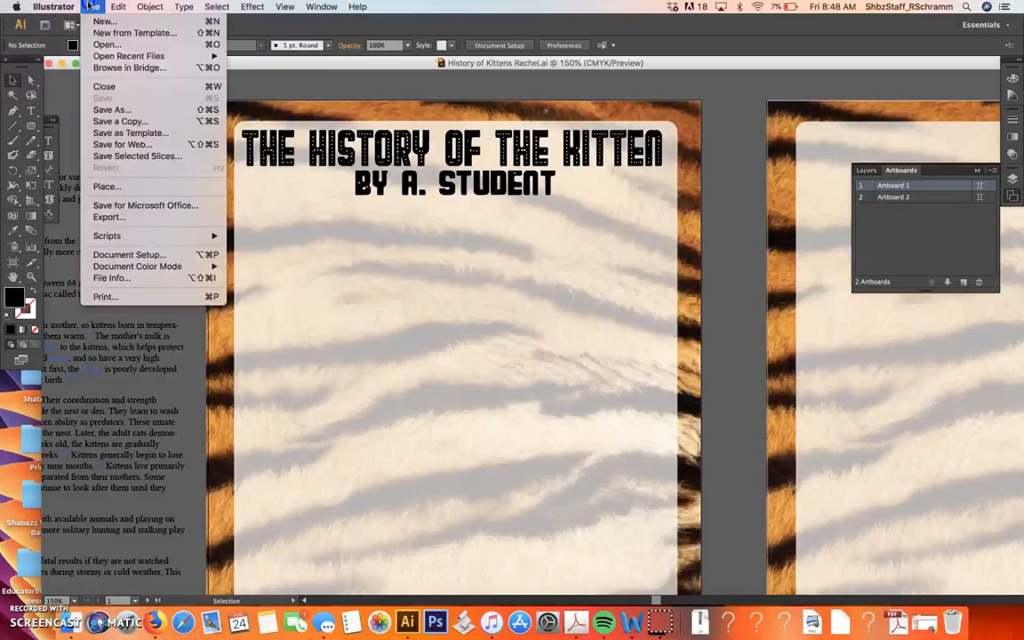
click(105, 109)
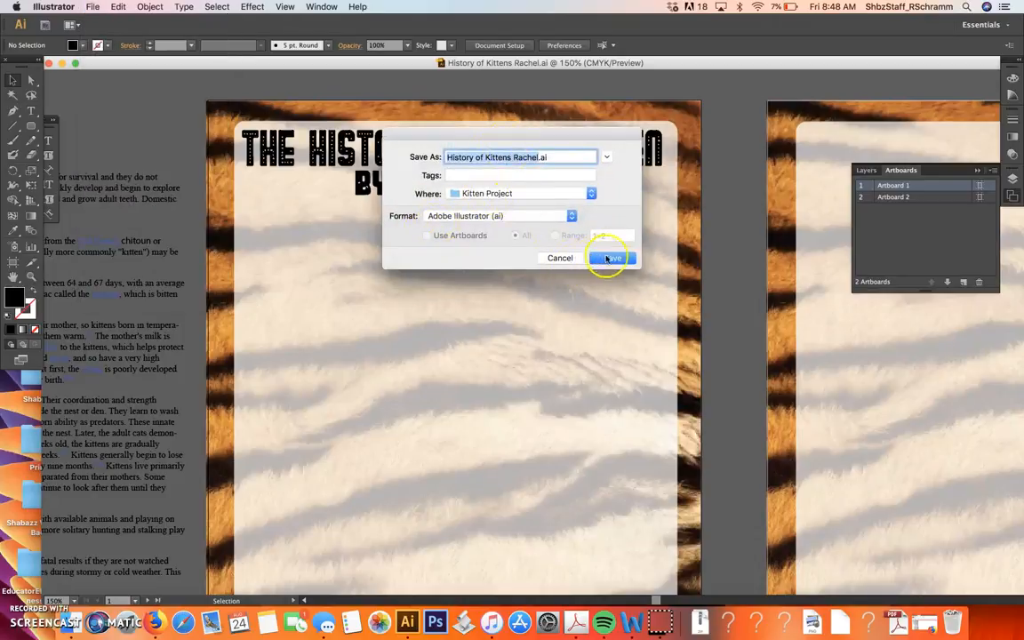
click(607, 258)
click(597, 212)
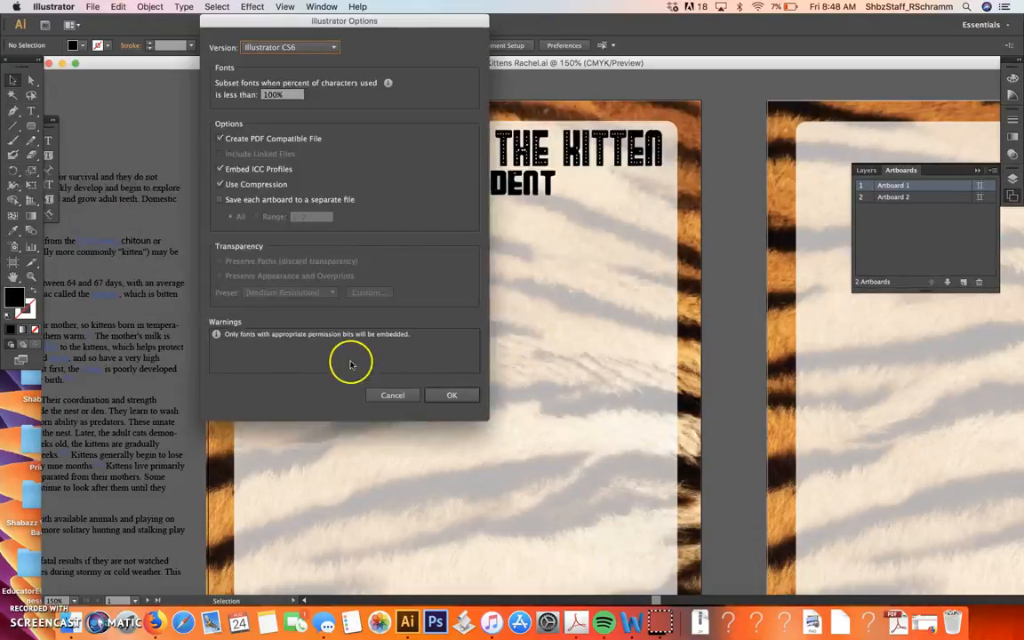
click(454, 393)
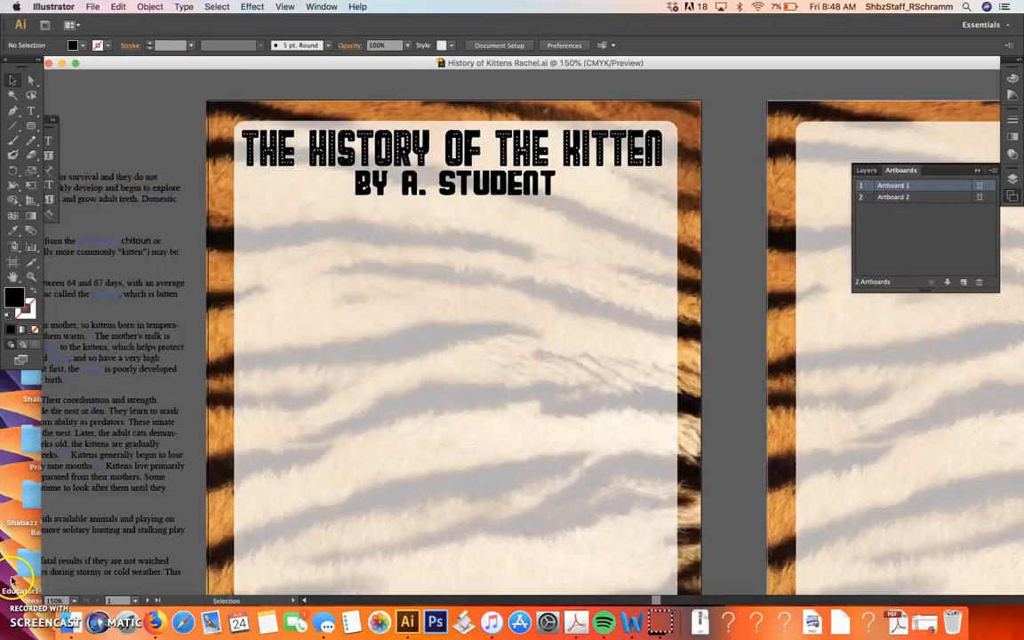